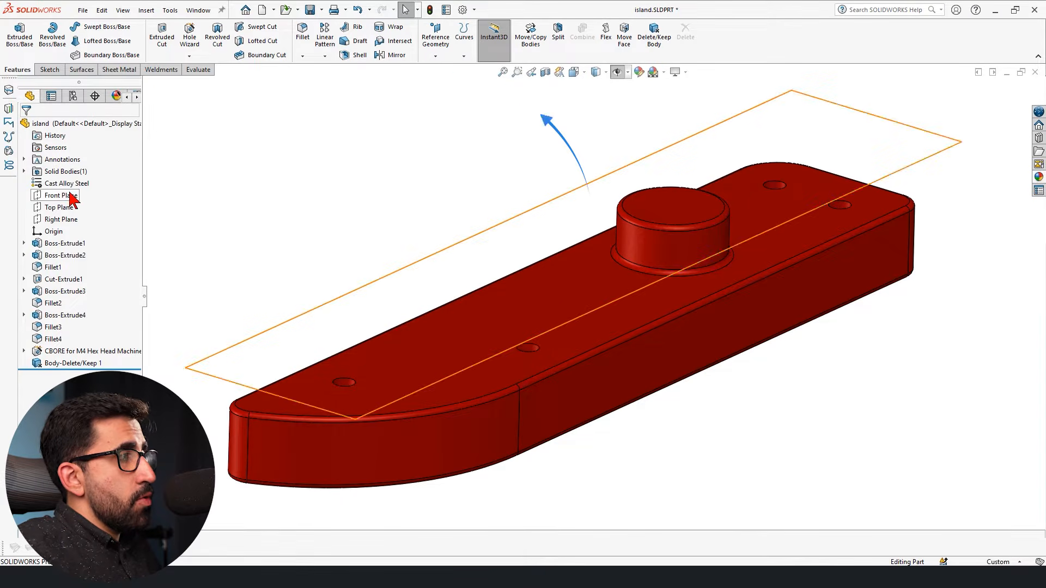
# Try the Front Plane as the first reference of a new reference plane and clear it again.
pyautogui.click(70, 198)
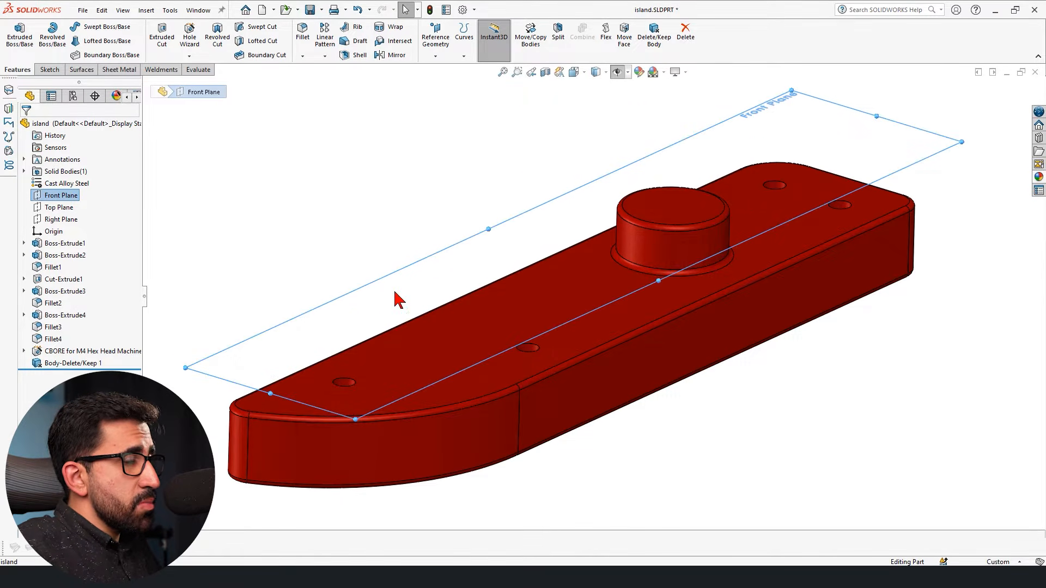
pyautogui.scroll(2, 395, 303)
pyautogui.scroll(-1, 381, 294)
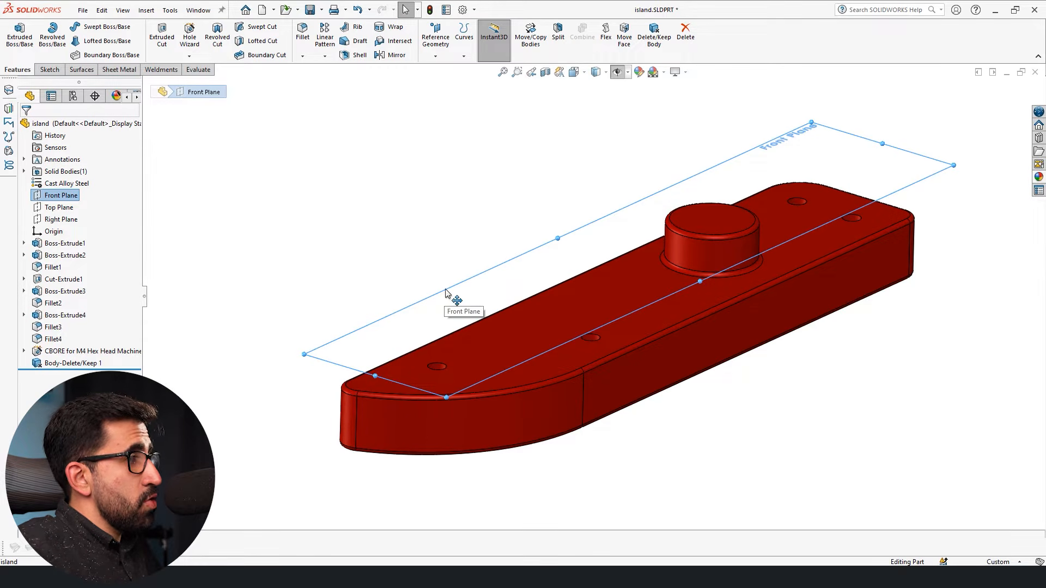
pyautogui.keyDown('ctrl'); pyautogui.moveTo(450, 289); pyautogui.dragTo(450, 289); pyautogui.keyUp('ctrl')
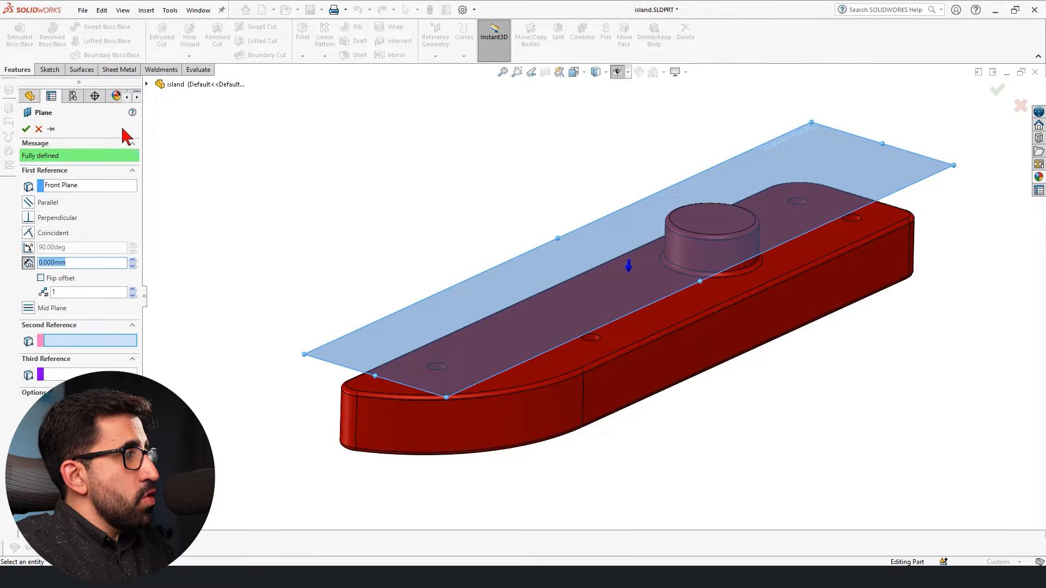
pyautogui.click(77, 187)
pyautogui.press('Delete')
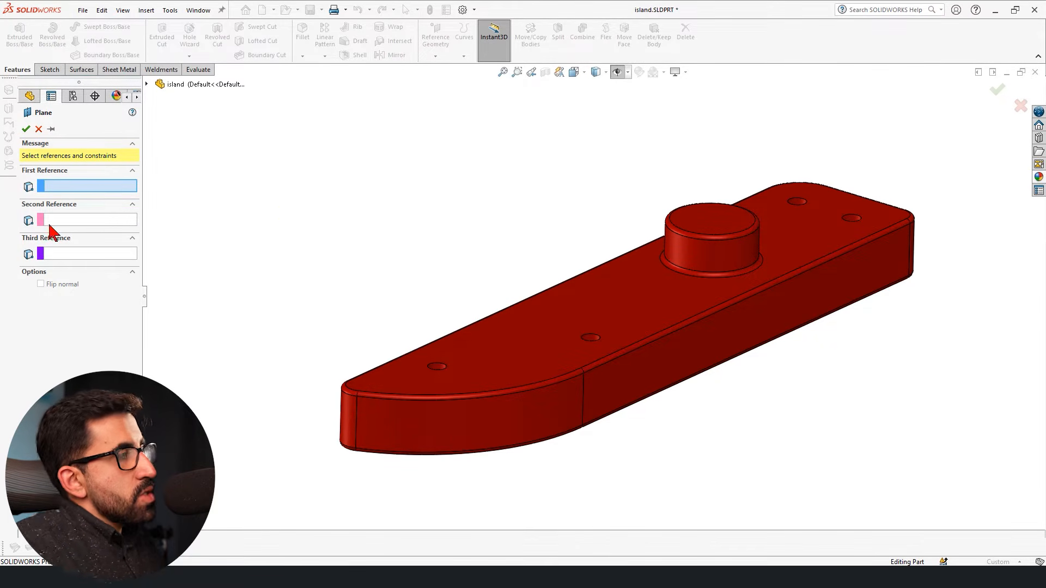
# Create a reference plane offset 40 mm above the block's large top face.
pyautogui.click(587, 307)
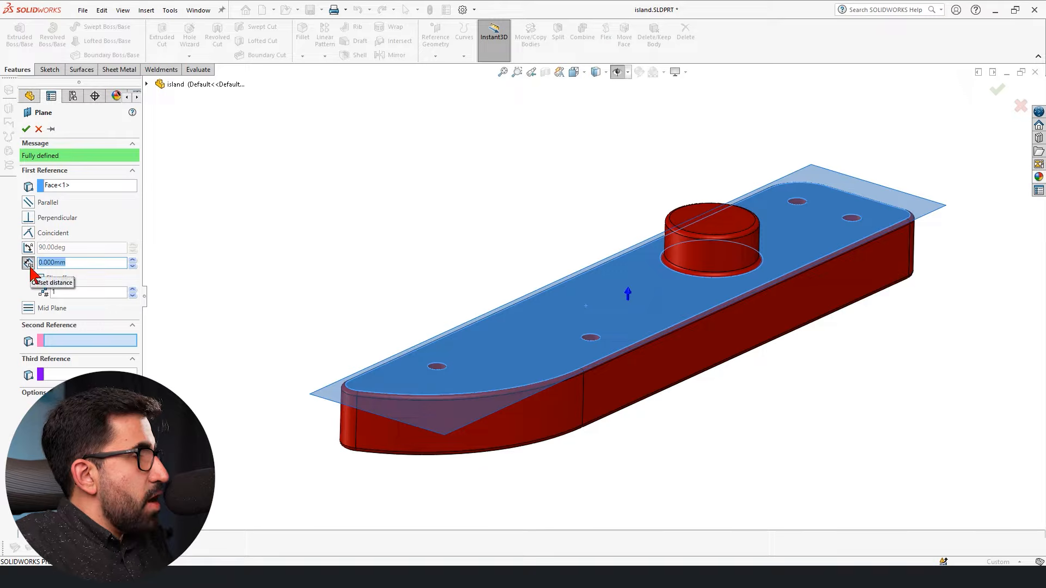
pyautogui.moveTo(509, 357); pyautogui.dragTo(460, 351, button='middle')
pyautogui.scroll(-4, 521, 371)
pyautogui.scroll(5, 459, 352)
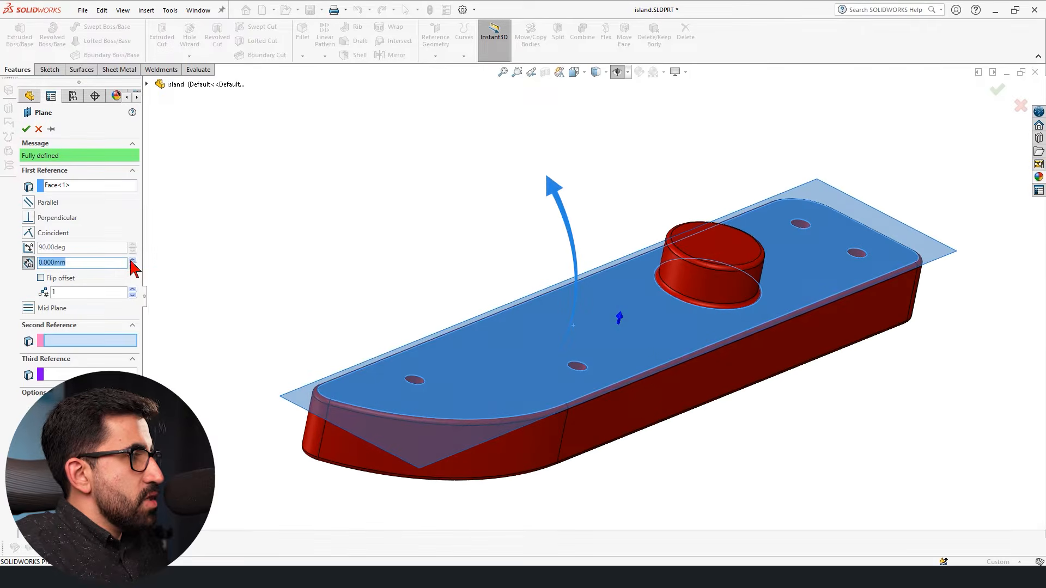
pyautogui.click(133, 260)
pyautogui.click(133, 260)
pyautogui.click(133, 260)
pyautogui.click(133, 259)
pyautogui.moveTo(565, 381); pyautogui.dragTo(552, 348, button='middle')
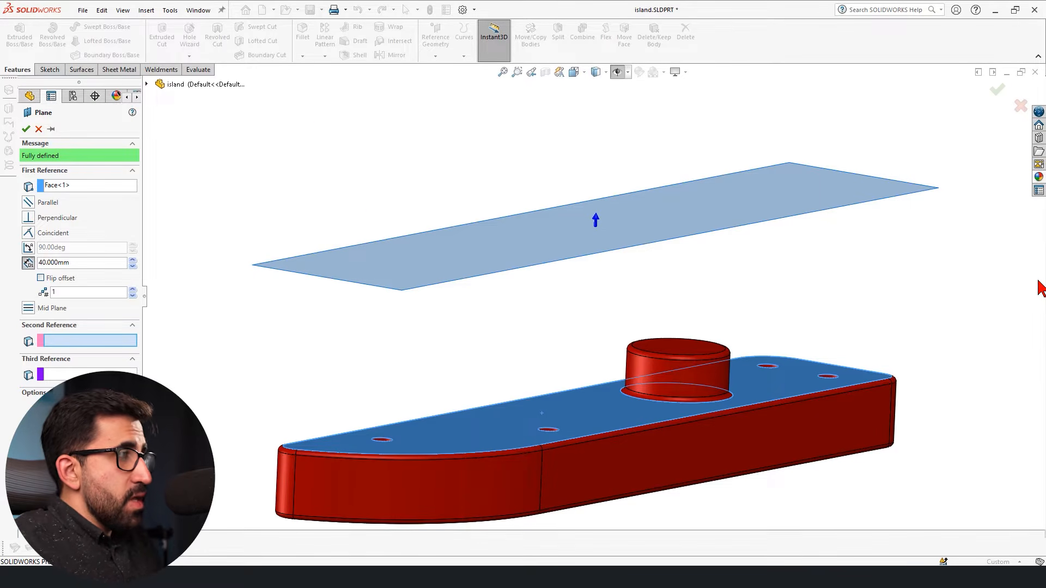
pyautogui.click(26, 130)
# Turn the display of hidden item types back on so the new offset plane shows in the model.
pyautogui.click(46, 379)
pyautogui.click(549, 126)
pyautogui.click(617, 74)
pyautogui.click(53, 375)
pyautogui.click(339, 359)
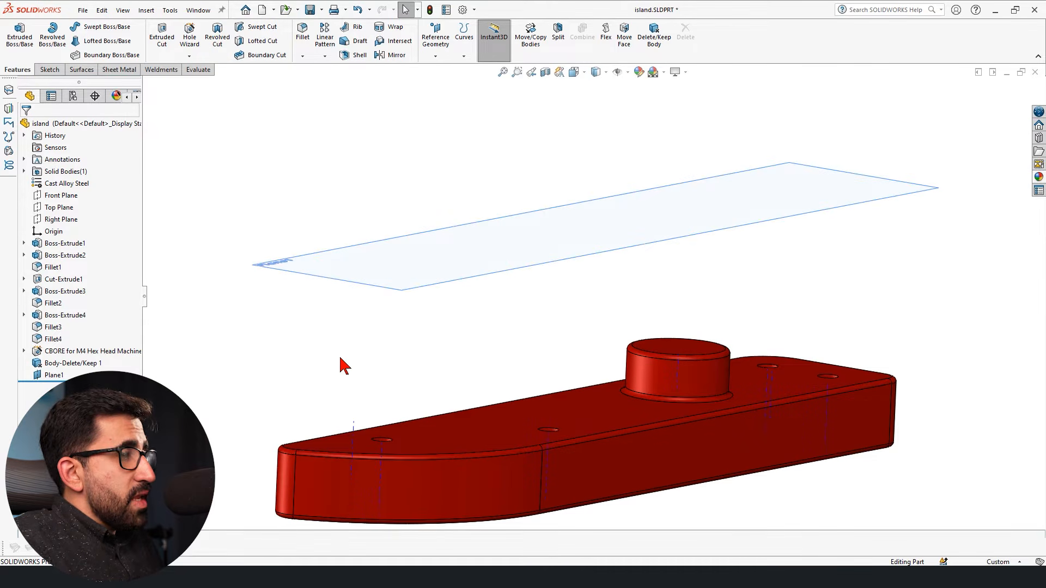
# Delete the offset plane above the block.
pyautogui.scroll(3, 426, 335)
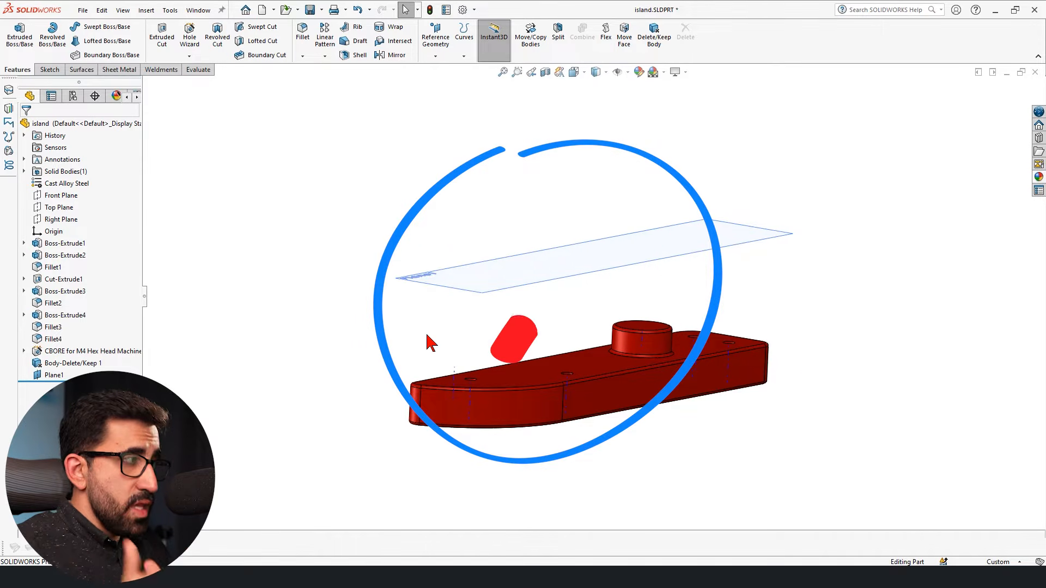
pyautogui.click(50, 376)
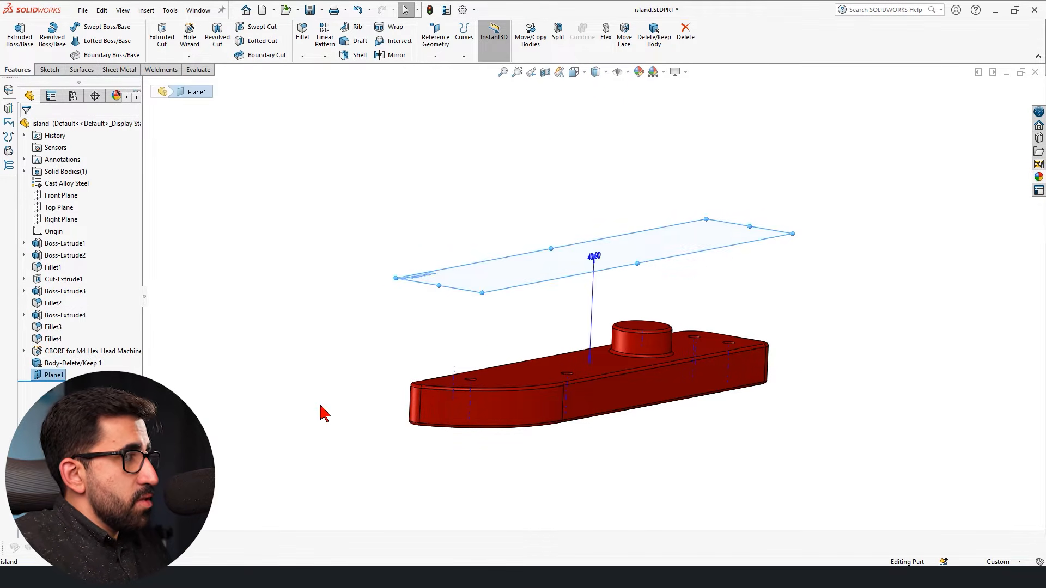
pyautogui.press('Delete')
# Start another reference plane and hide the temporary axes in the model view.
pyautogui.click(436, 37)
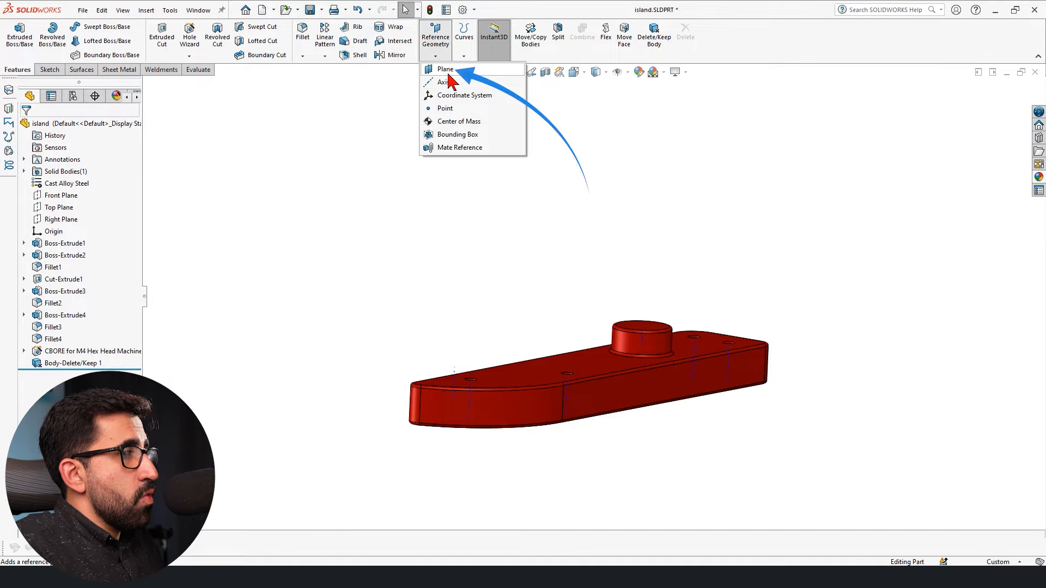
pyautogui.click(447, 69)
pyautogui.click(628, 73)
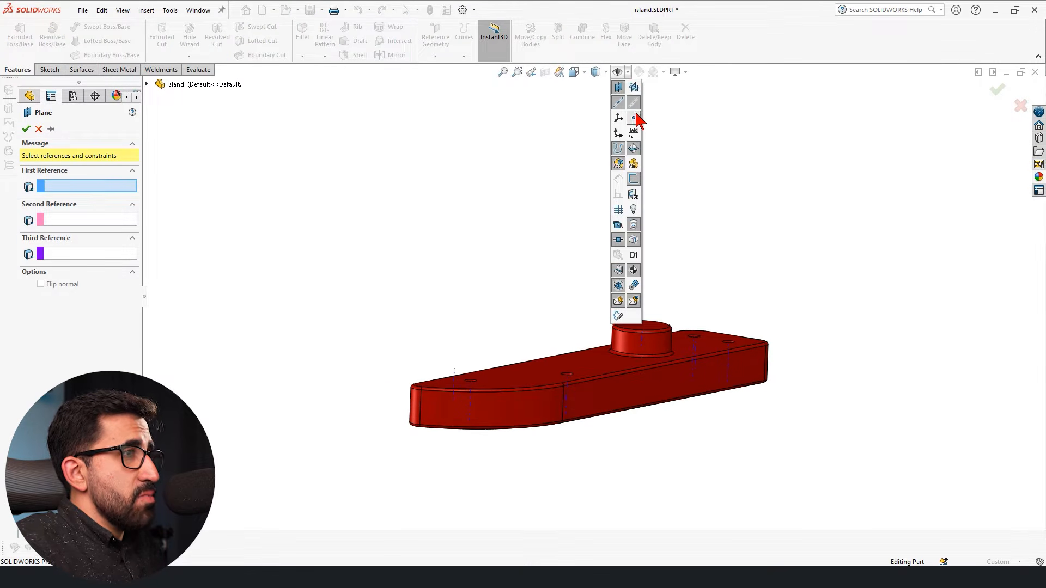
pyautogui.click(634, 103)
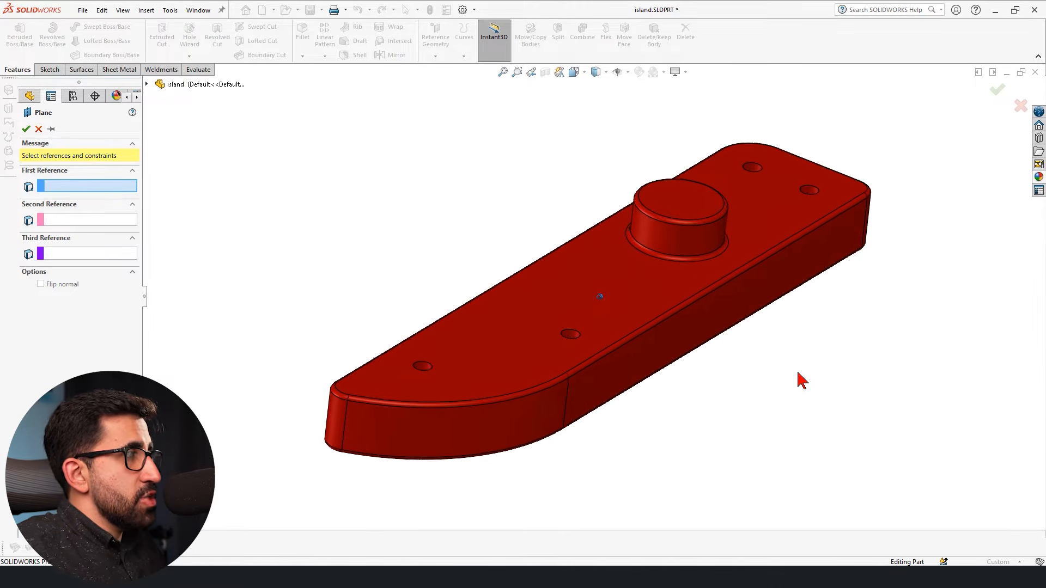
# Use the block's large top face as the first reference and compare the Parallel and Offset distance constraints, ending with Parallel.
pyautogui.click(617, 303)
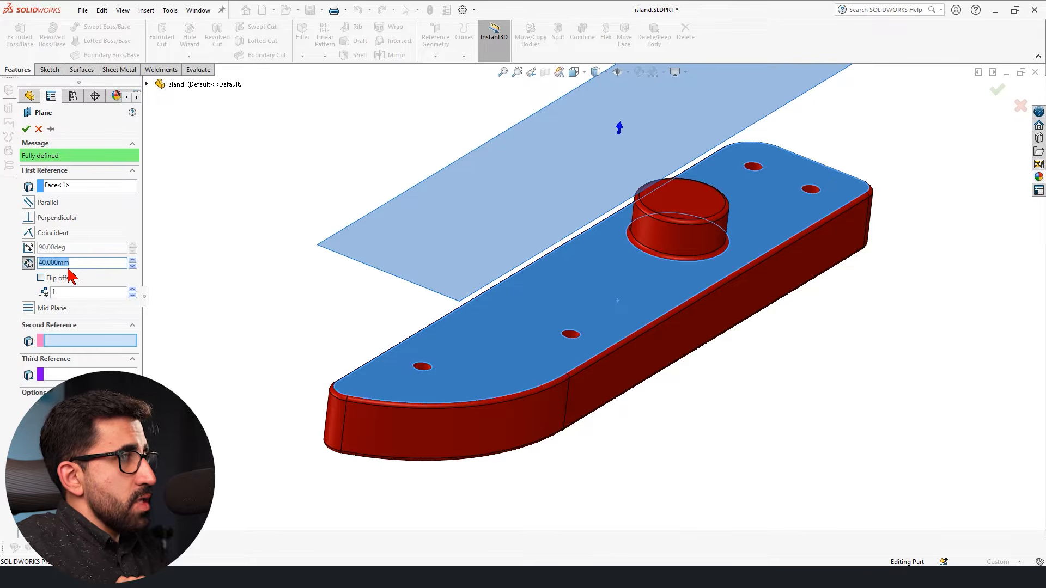
pyautogui.click(35, 202)
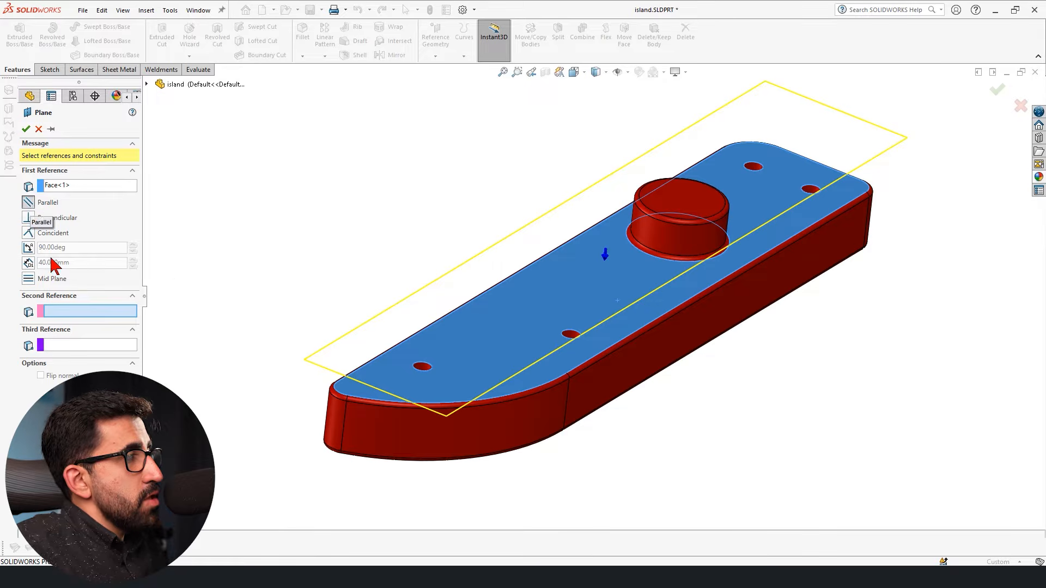
pyautogui.click(30, 262)
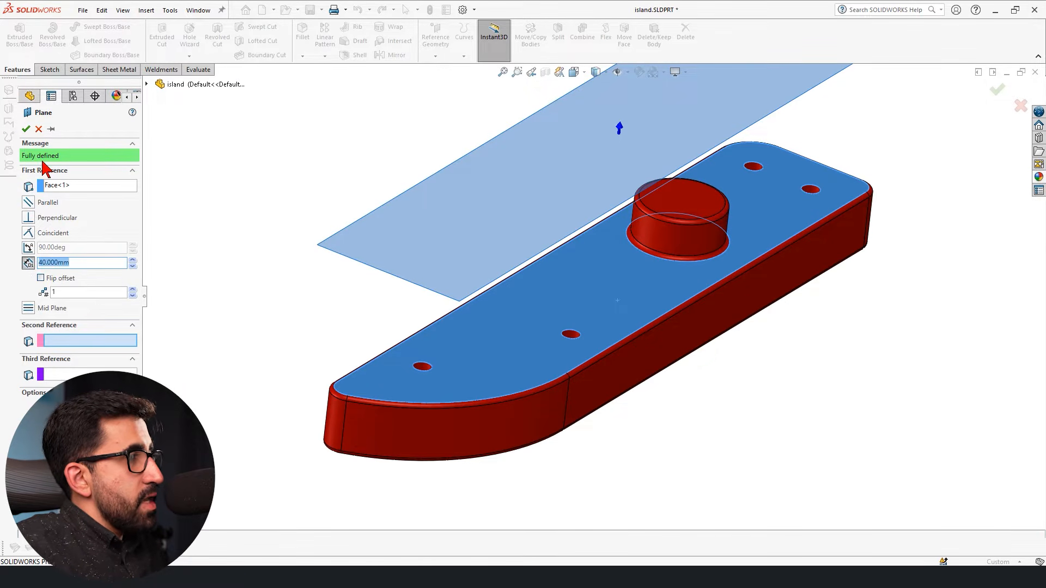
pyautogui.click(29, 203)
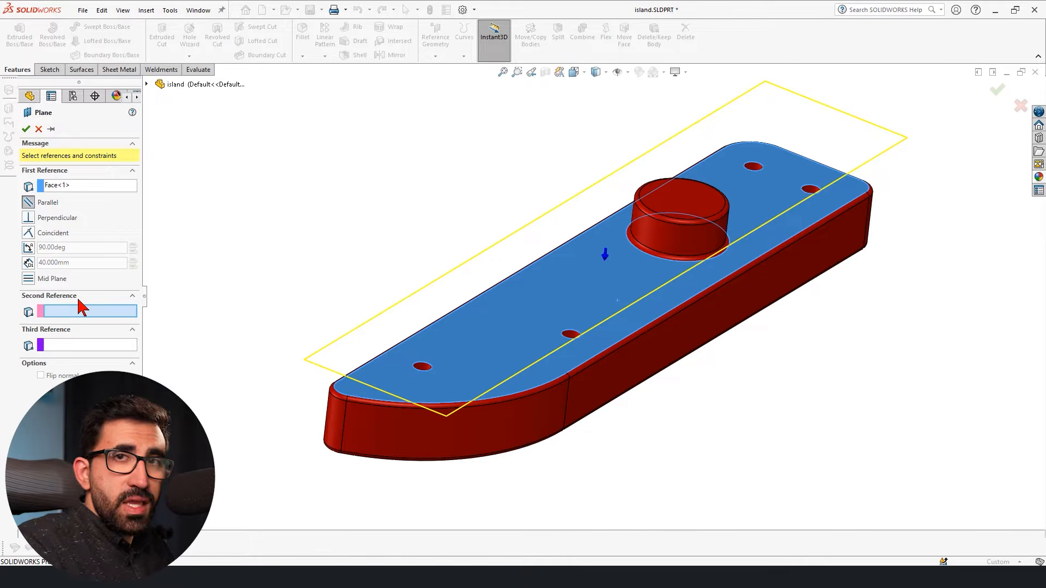
# Add the point beside the block as a coincident second reference and create the plane parallel to the top face.
pyautogui.moveTo(452, 334); pyautogui.dragTo(689, 401, button='middle')
pyautogui.scroll(-3, 687, 403)
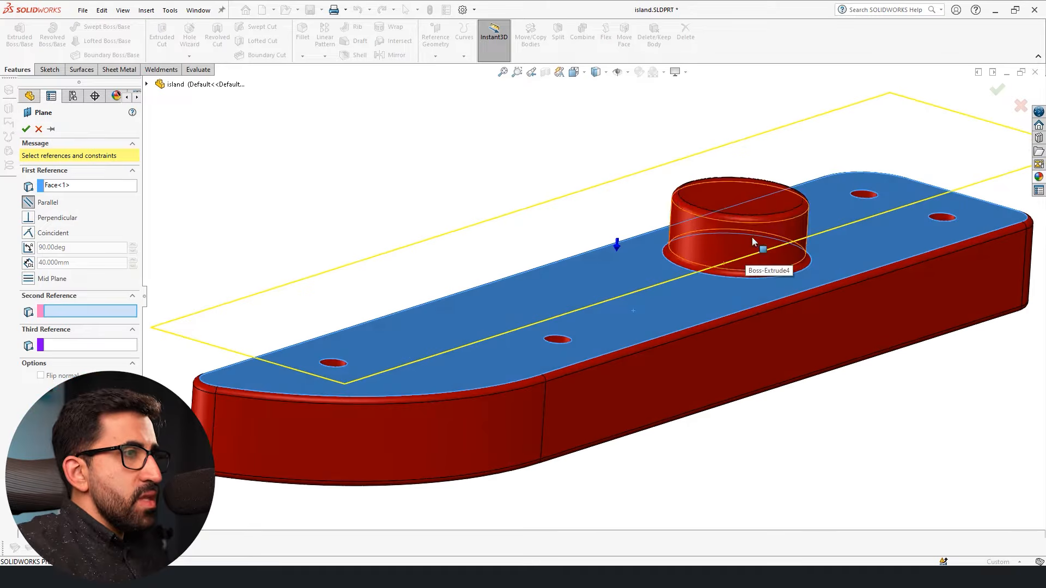
pyautogui.click(782, 184)
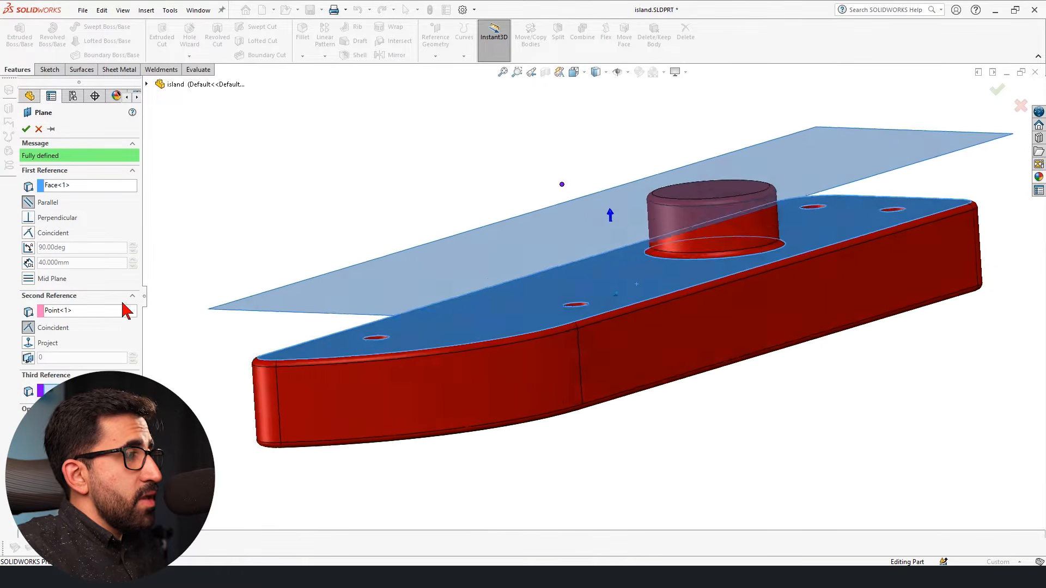
pyautogui.click(69, 315)
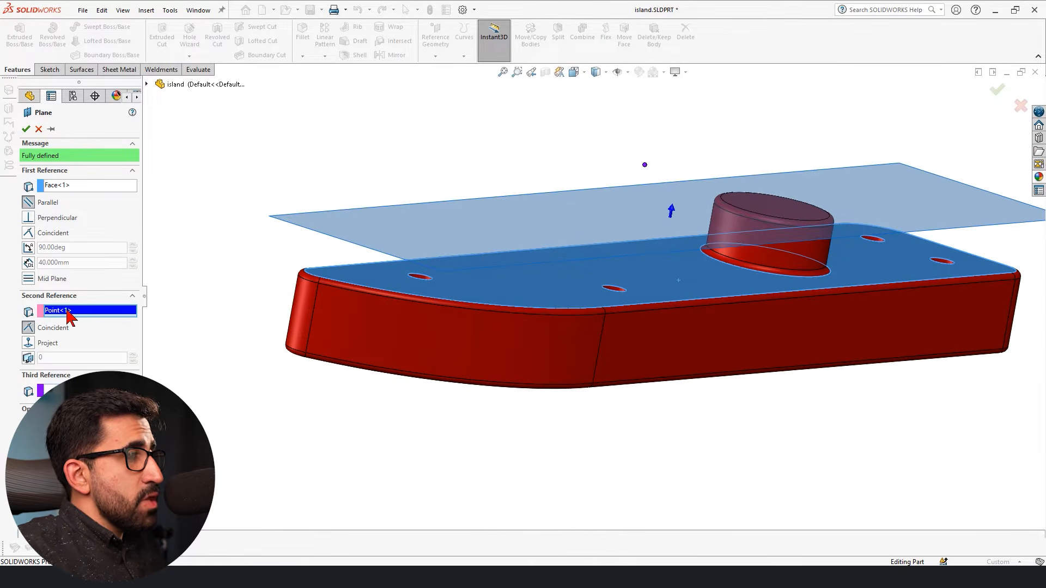
pyautogui.click(54, 187)
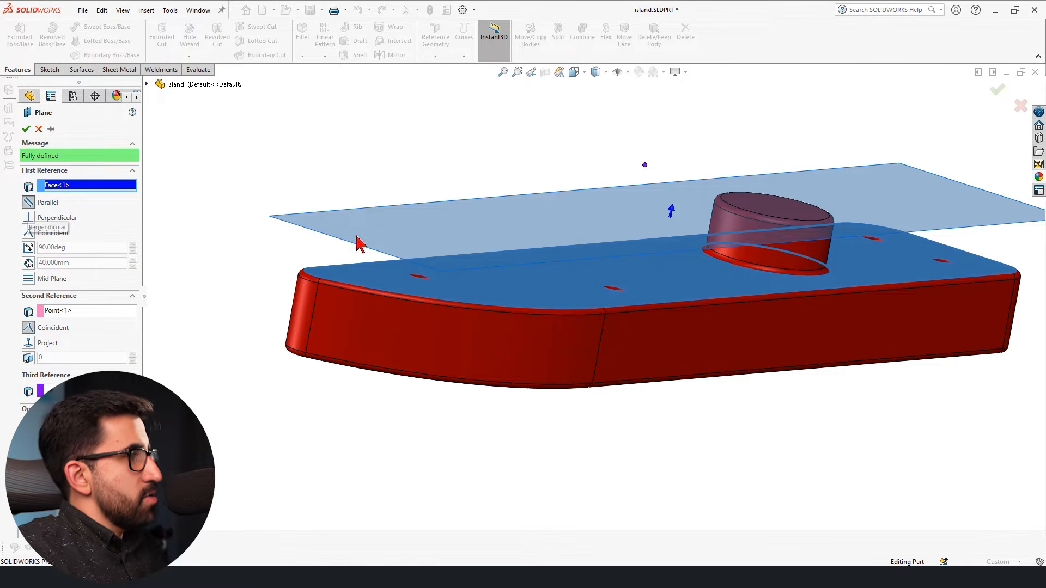
pyautogui.click(64, 312)
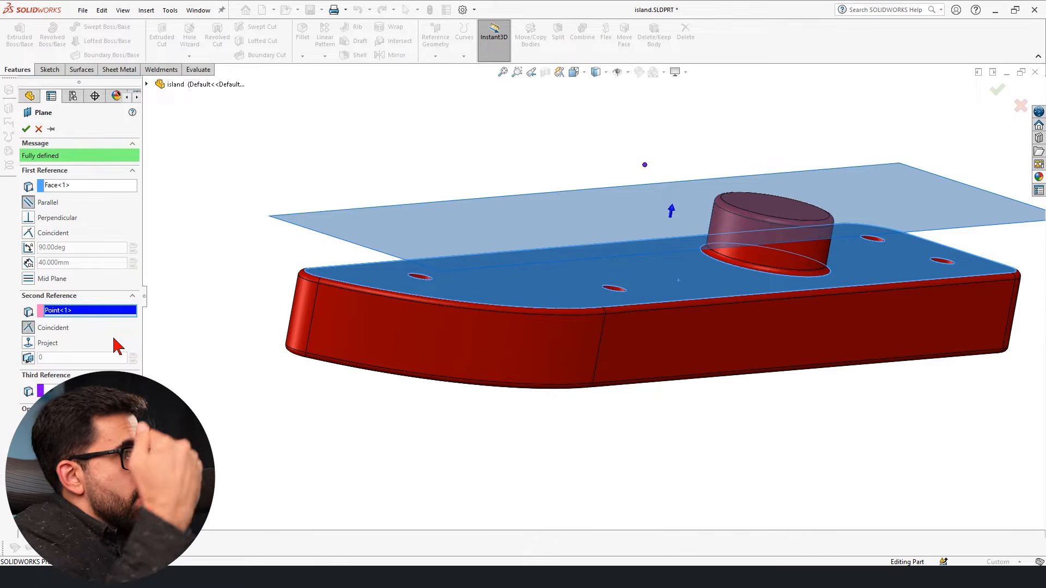
pyautogui.click(26, 129)
# Delete the parallel plane that passes through the round boss.
pyautogui.scroll(3, 421, 260)
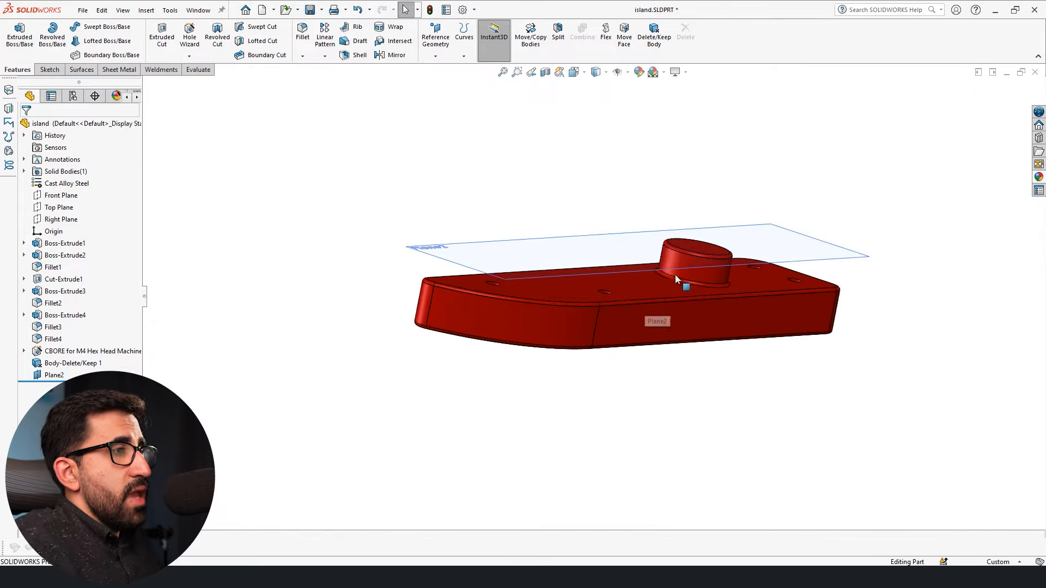
pyautogui.moveTo(675, 275); pyautogui.dragTo(656, 274, button='middle')
pyautogui.scroll(-1, 677, 267)
pyautogui.scroll(-2, 655, 274)
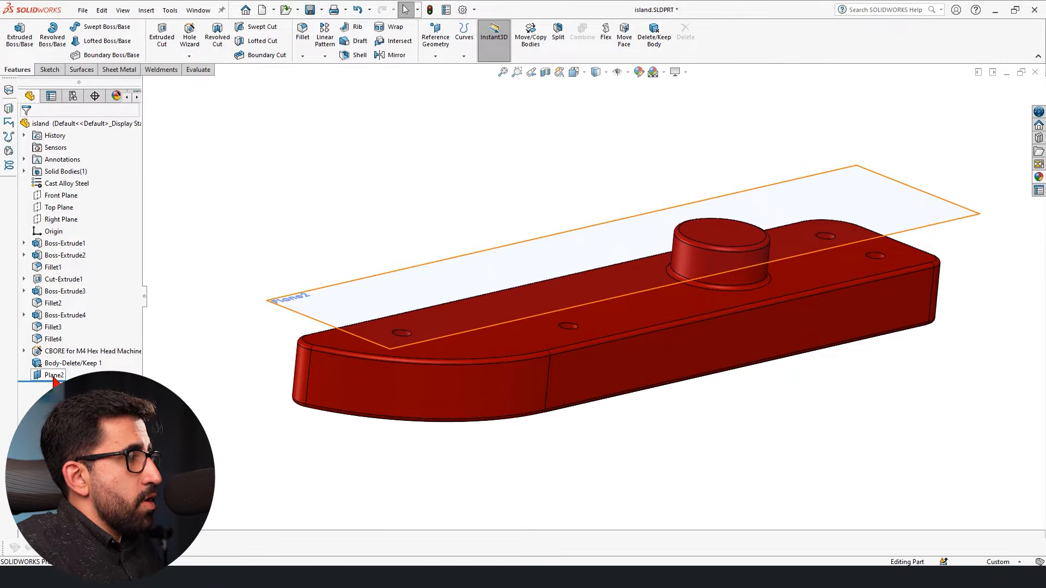
pyautogui.click(424, 280)
pyautogui.press('Delete')
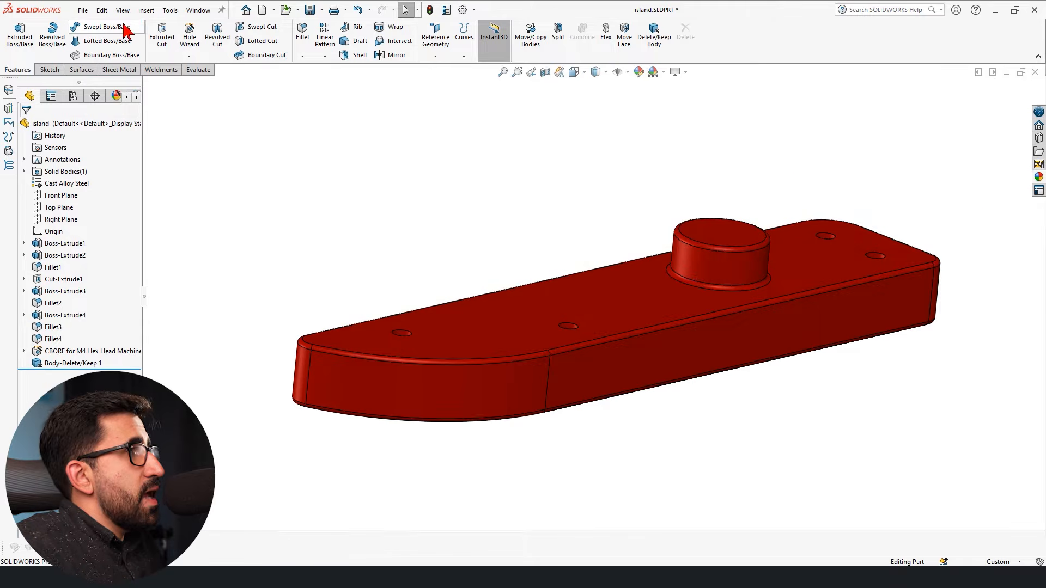
# Start a new reference plane with the block's large top face as first reference and a Perpendicular constraint.
pyautogui.click(147, 10)
pyautogui.moveTo(194, 152)
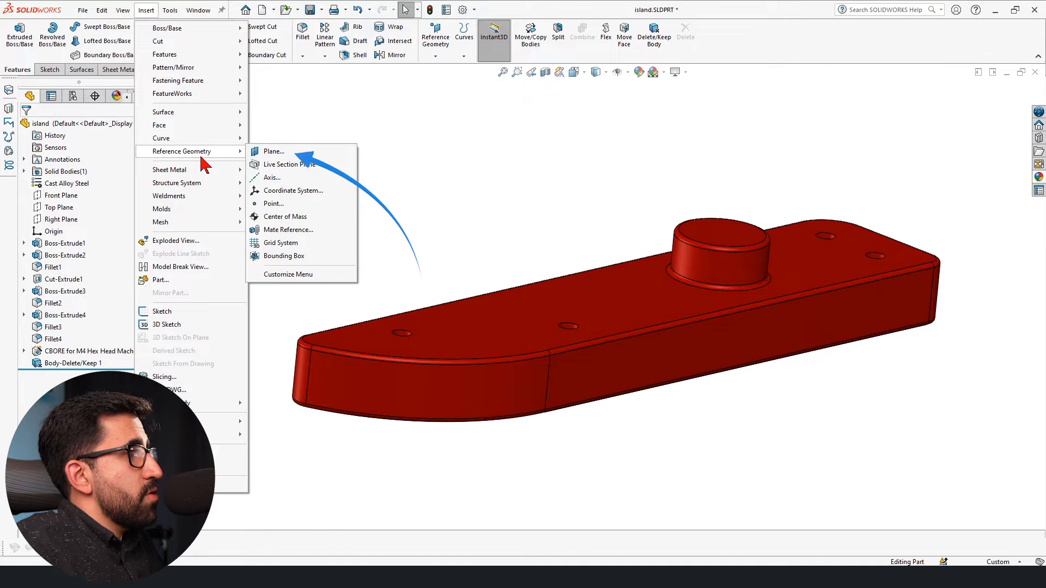
pyautogui.click(326, 154)
pyautogui.click(654, 338)
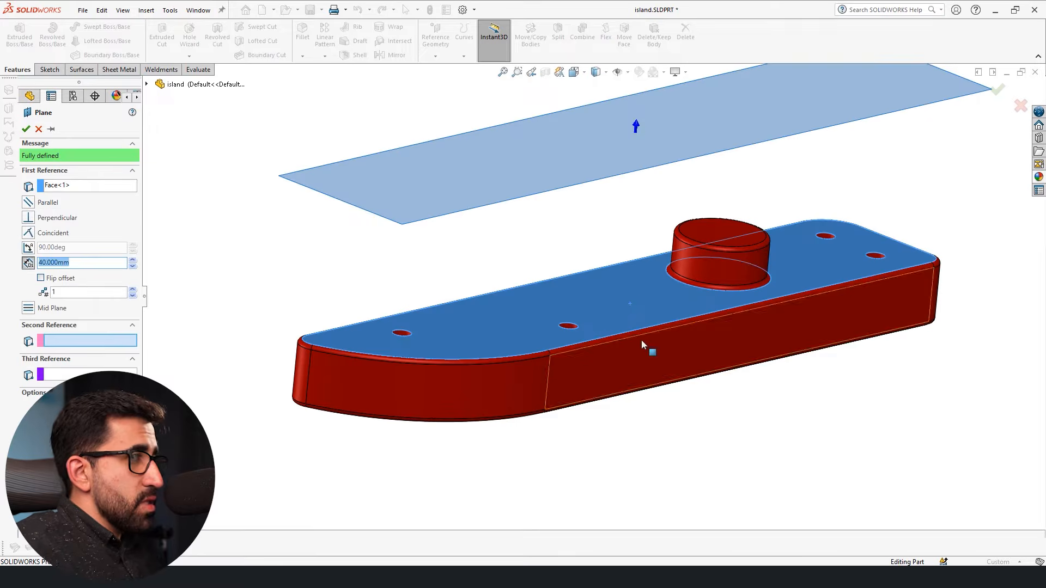
pyautogui.click(29, 217)
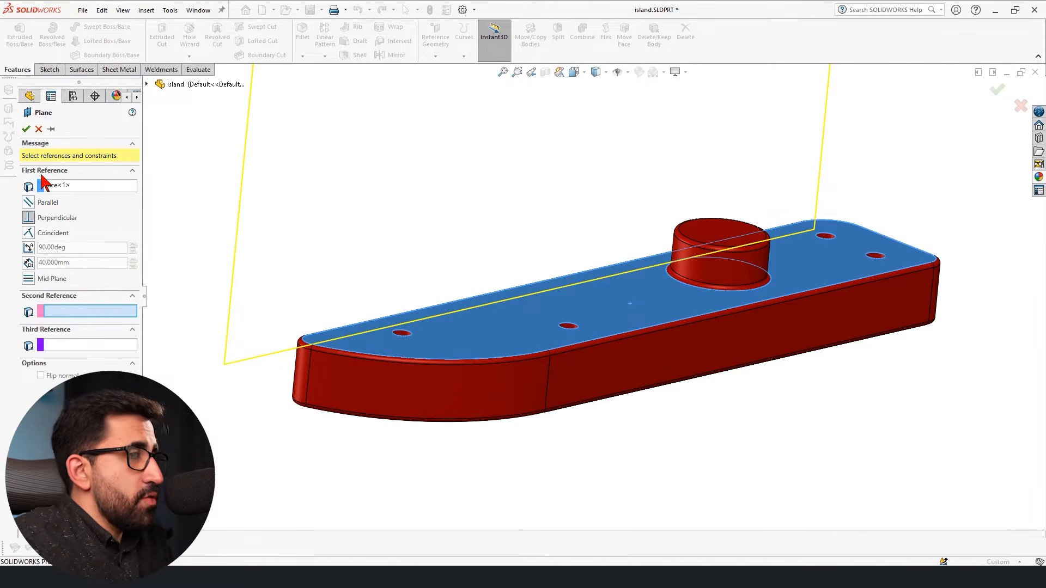
# Try the vertical side edge as second reference with Coincident and Perpendicular constraints, and remove the edge from the references.
pyautogui.scroll(-2, 508, 253)
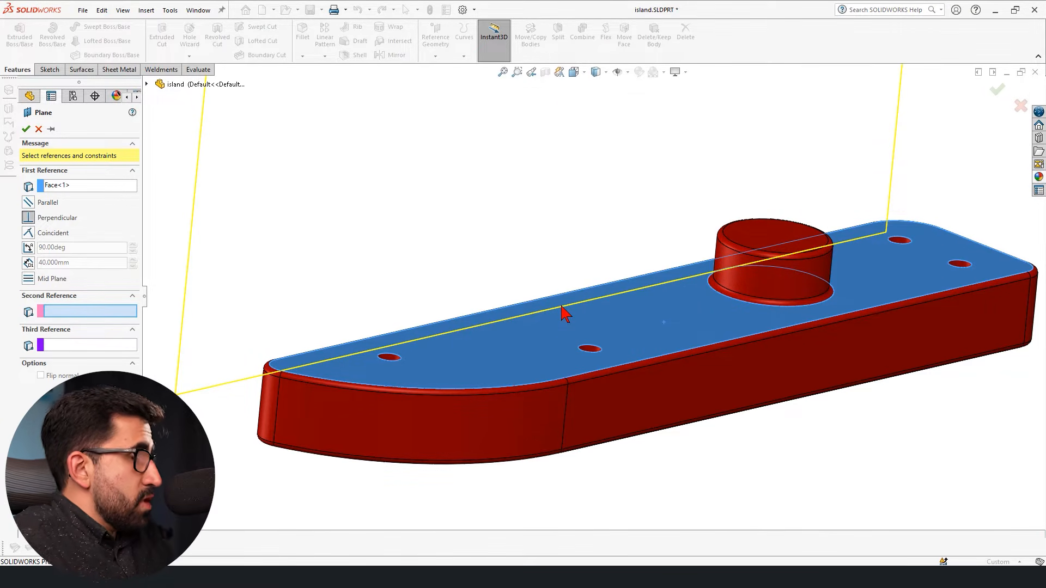
pyautogui.scroll(-1, 918, 397)
pyautogui.scroll(2, 920, 403)
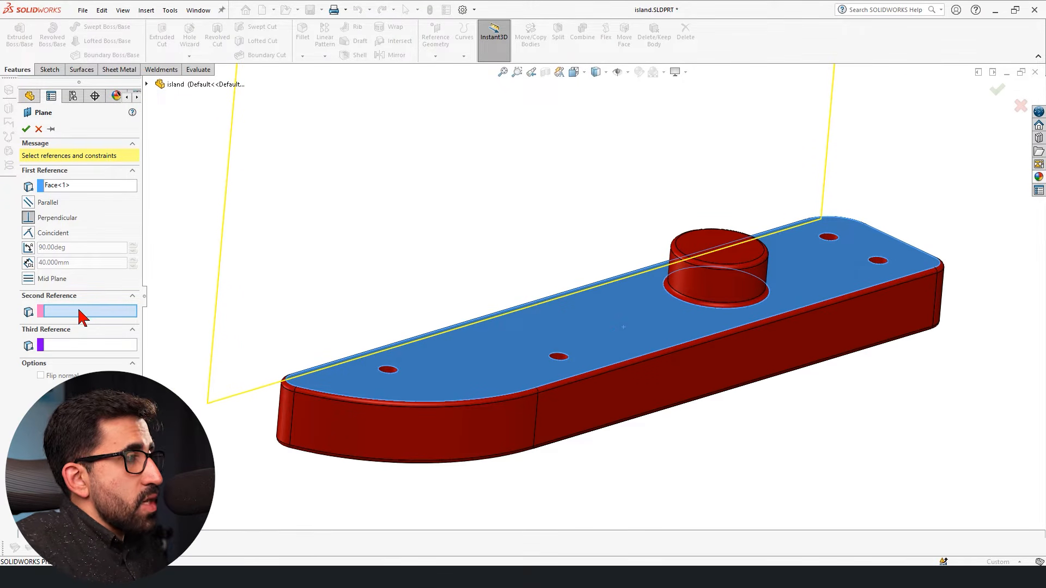
pyautogui.click(537, 408)
pyautogui.moveTo(579, 558)
pyautogui.mouseDown(button='middle')
pyautogui.moveTo(582, 549)
pyautogui.moveTo(67, 178)
pyautogui.moveTo(86, 157)
pyautogui.mouseUp(button='middle')
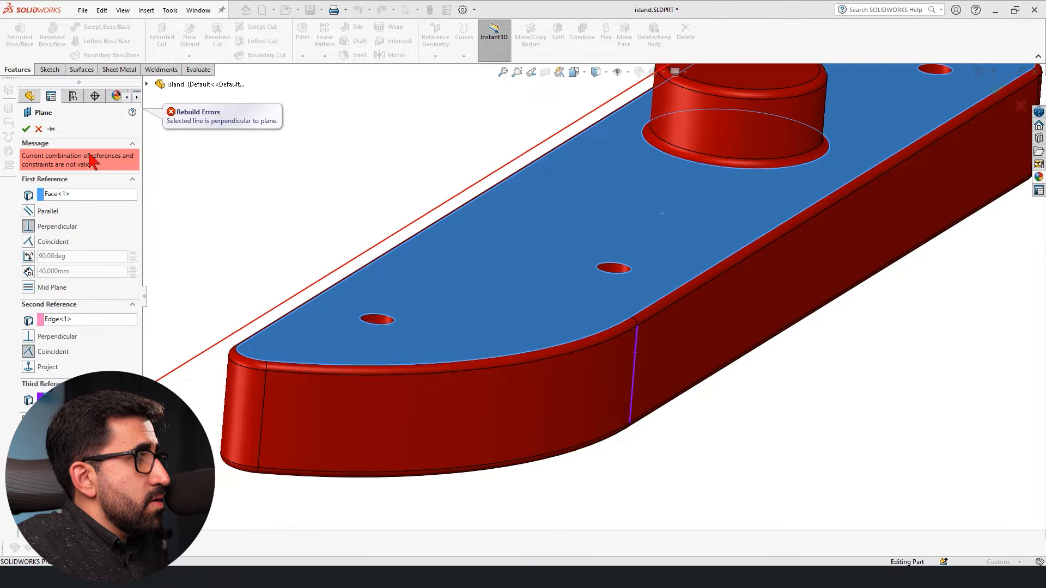
pyautogui.click(28, 336)
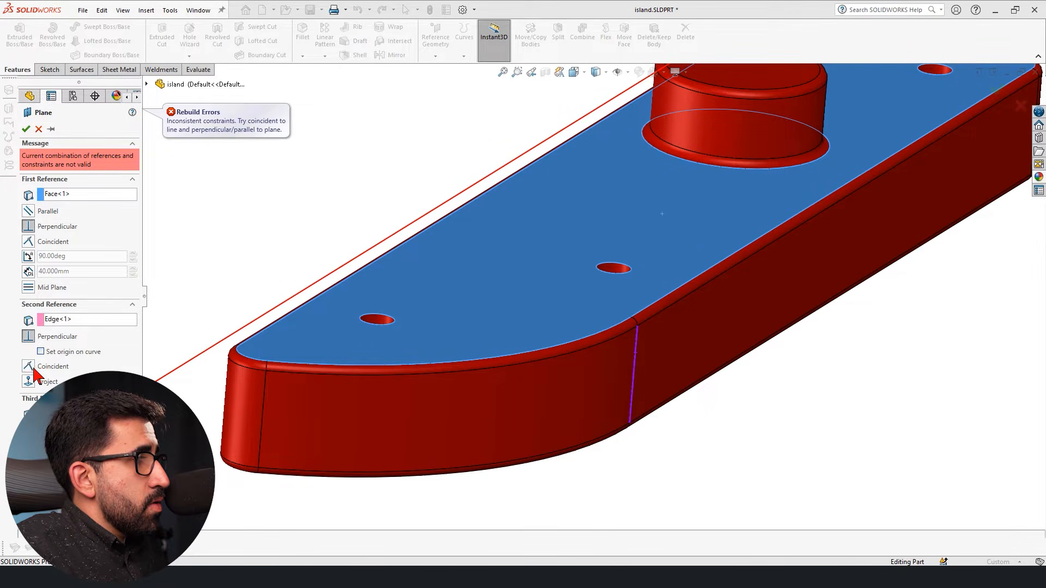
pyautogui.click(34, 366)
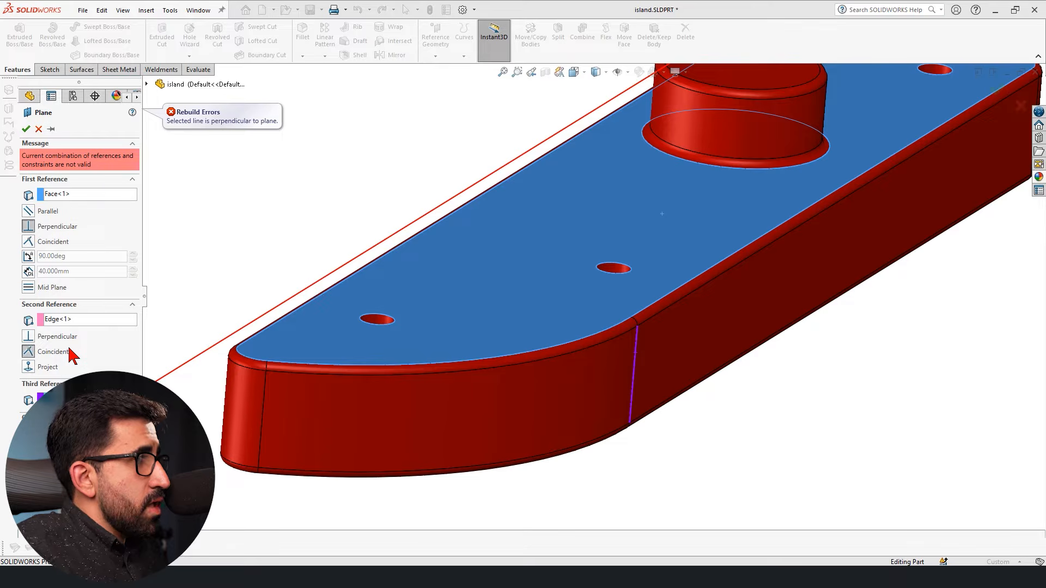
pyautogui.click(635, 342)
# Run the perpendicular plane through the vertex atop the vertical side edge and the upper corner vertex at the block's narrow end.
pyautogui.click(638, 326)
pyautogui.moveTo(635, 443)
pyautogui.mouseDown(button='middle')
pyautogui.moveTo(642, 387)
pyautogui.moveTo(616, 404)
pyautogui.mouseUp(button='middle')
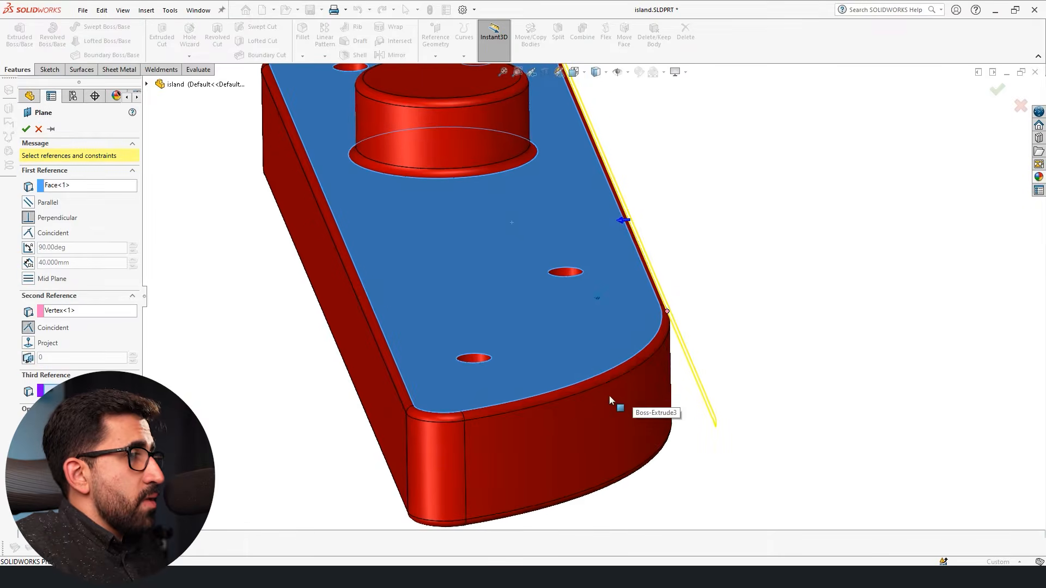
pyautogui.click(407, 414)
pyautogui.moveTo(695, 414); pyautogui.dragTo(666, 415, button='middle')
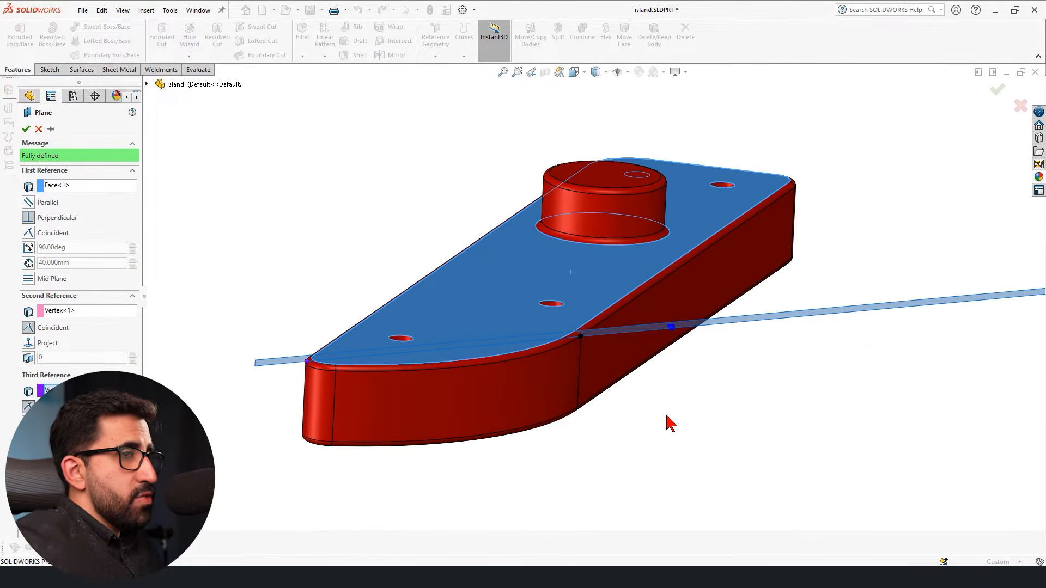
# Create the perpendicular plane through the two vertices and resize its boundary to extend well above and below the block.
pyautogui.scroll(3, 670, 422)
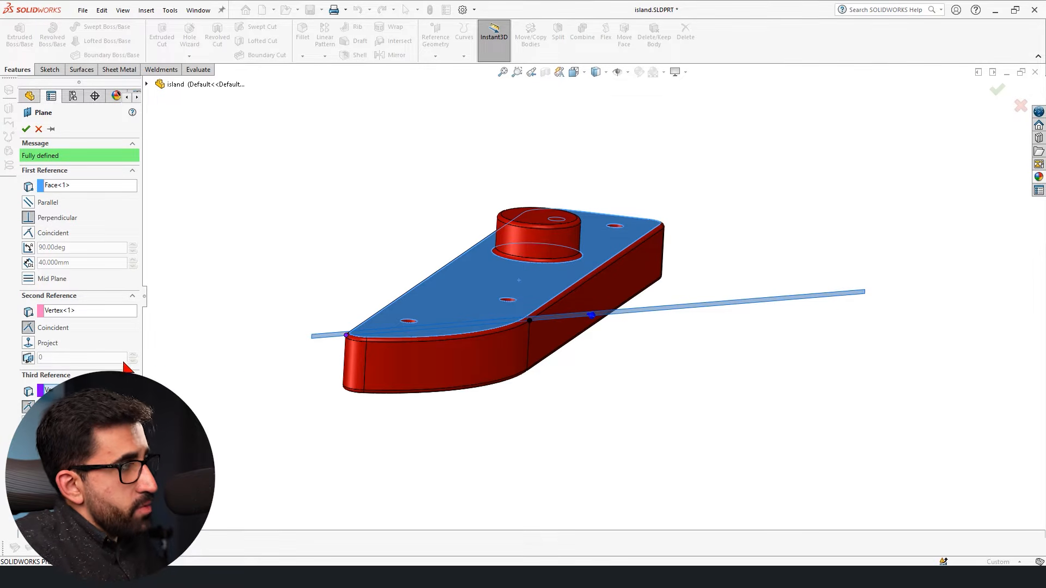
pyautogui.scroll(-2, 523, 320)
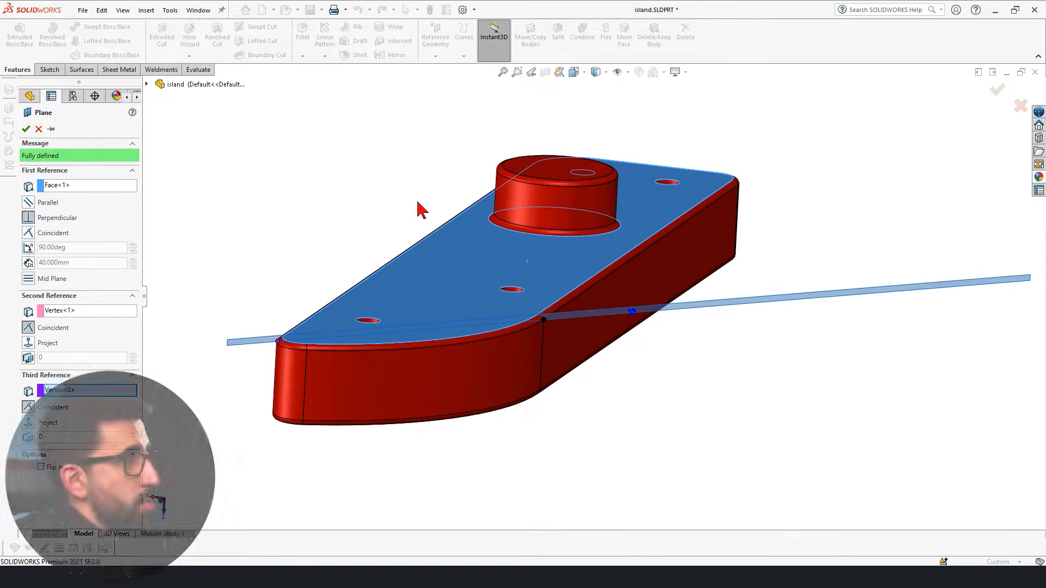
pyautogui.click(26, 130)
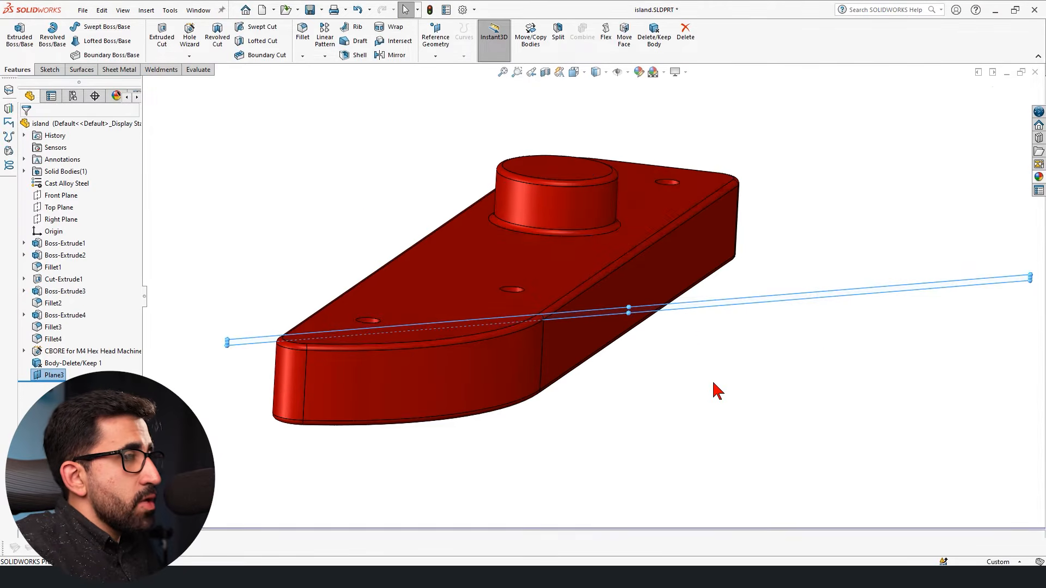
pyautogui.scroll(3, 653, 302)
pyautogui.moveTo(897, 283); pyautogui.dragTo(733, 109)
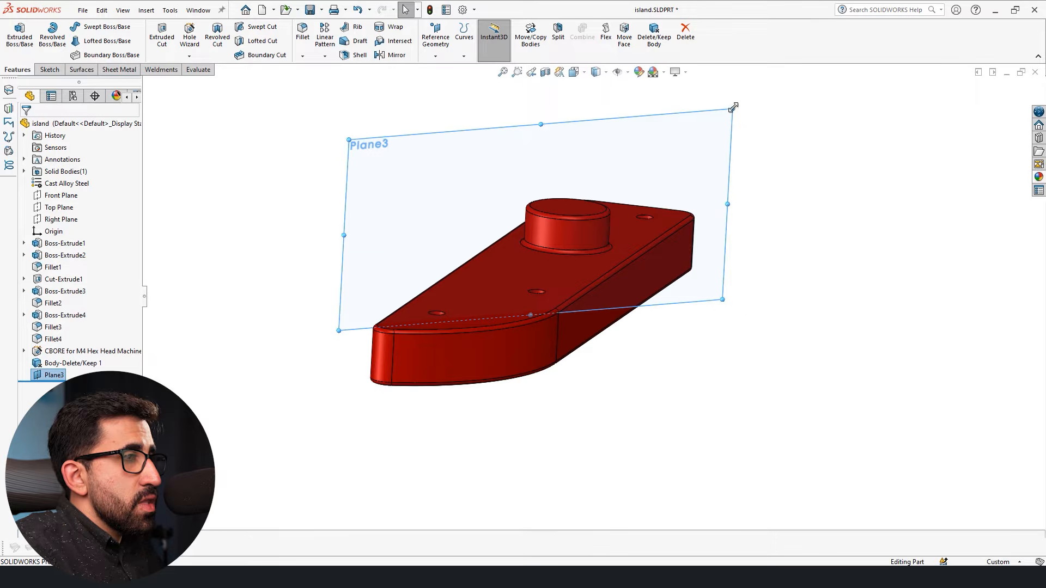
pyautogui.moveTo(719, 296); pyautogui.dragTo(801, 444)
pyautogui.moveTo(801, 443); pyautogui.dragTo(604, 447, button='middle')
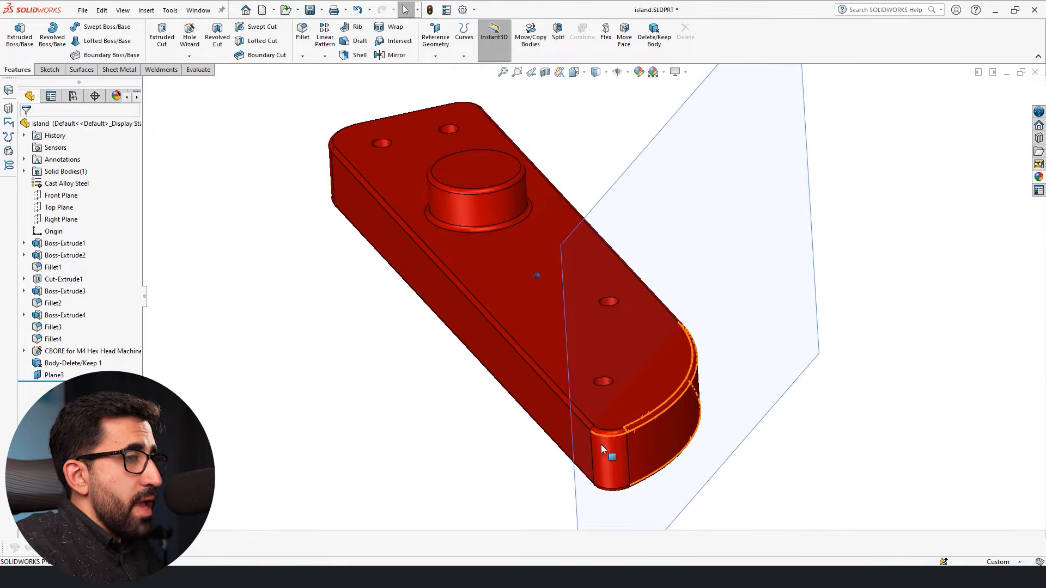
pyautogui.moveTo(629, 278); pyautogui.dragTo(498, 274, button='middle')
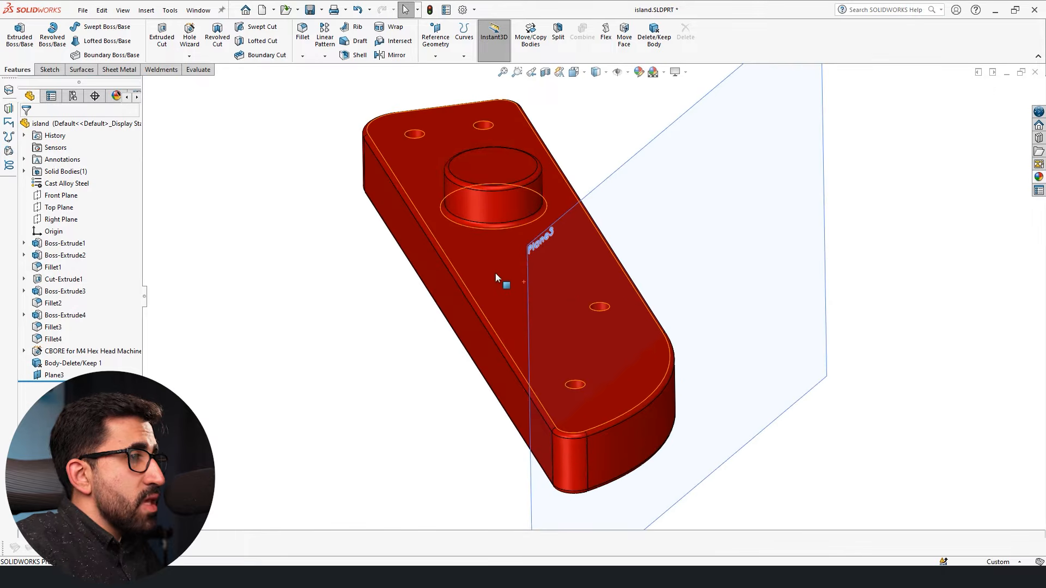
# Delete the perpendicular plane from the part.
pyautogui.click(498, 274)
pyautogui.moveTo(753, 455); pyautogui.dragTo(753, 455, button='middle')
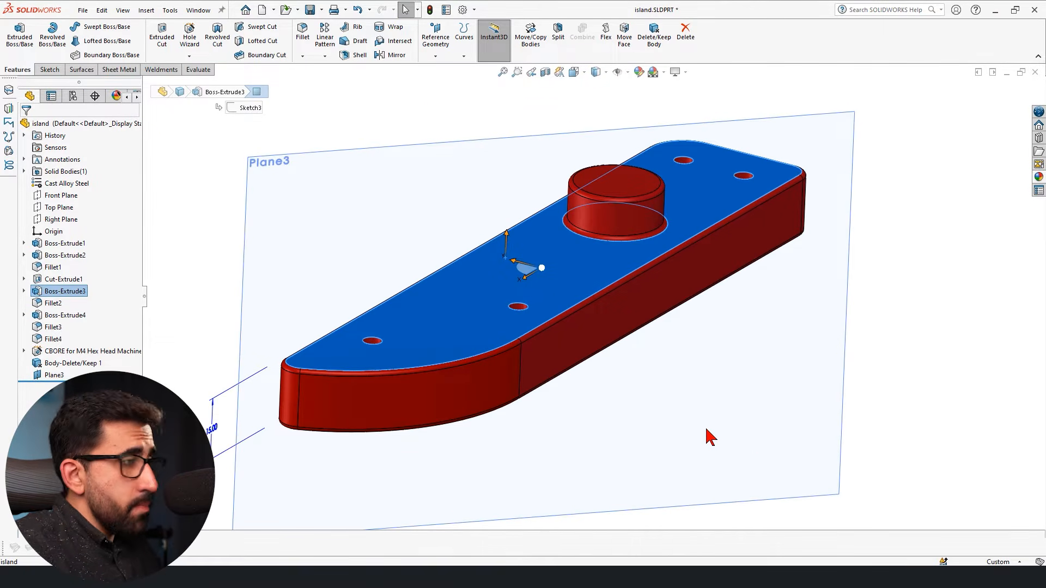
pyautogui.click(48, 377)
pyautogui.click(47, 360)
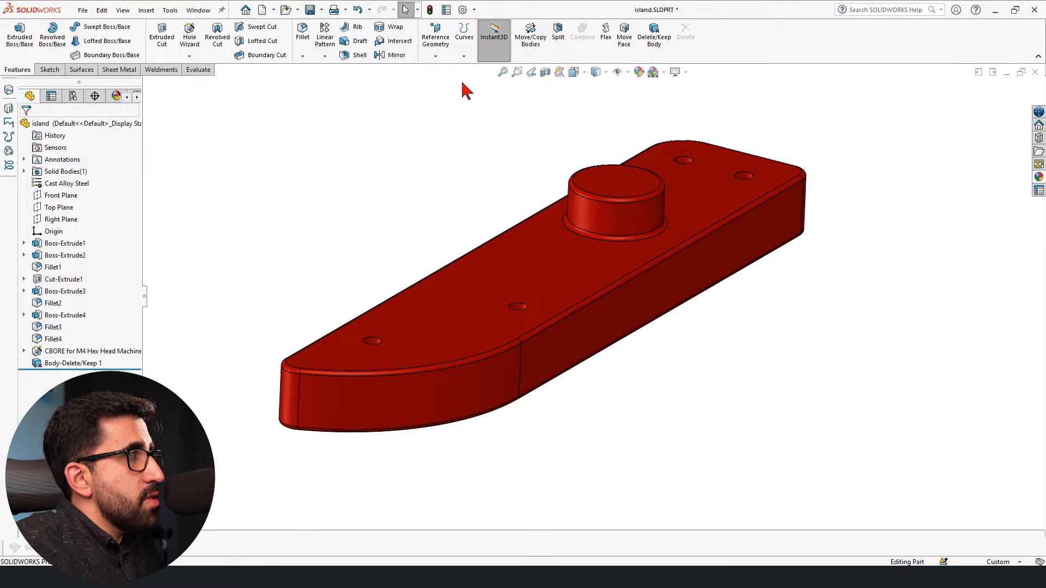
# Start a new reference plane at 90 degrees to the block's large top face, coincident with the straight top edge at its square end.
pyautogui.click(434, 49)
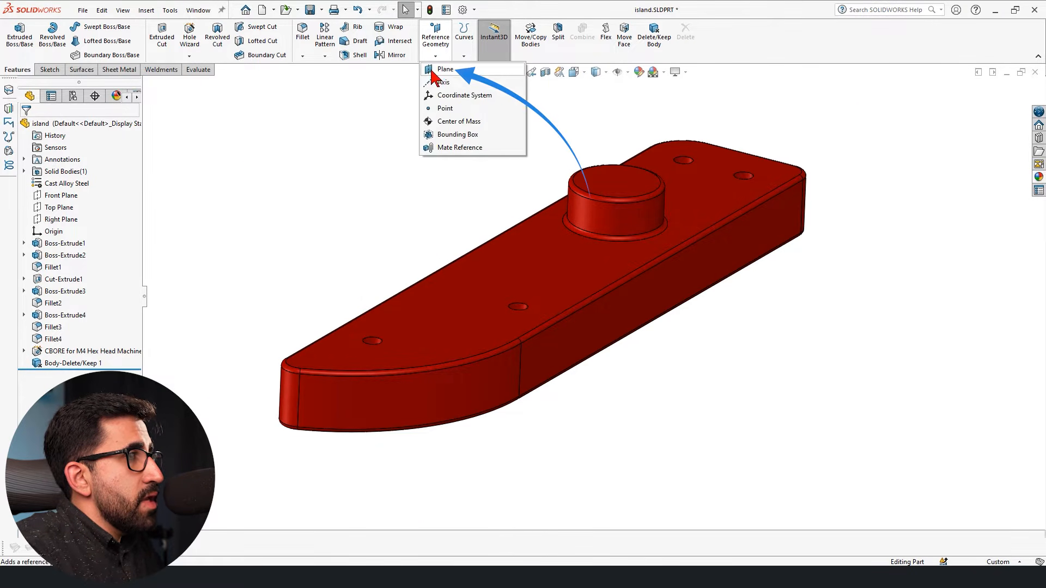
pyautogui.click(431, 69)
pyautogui.click(474, 273)
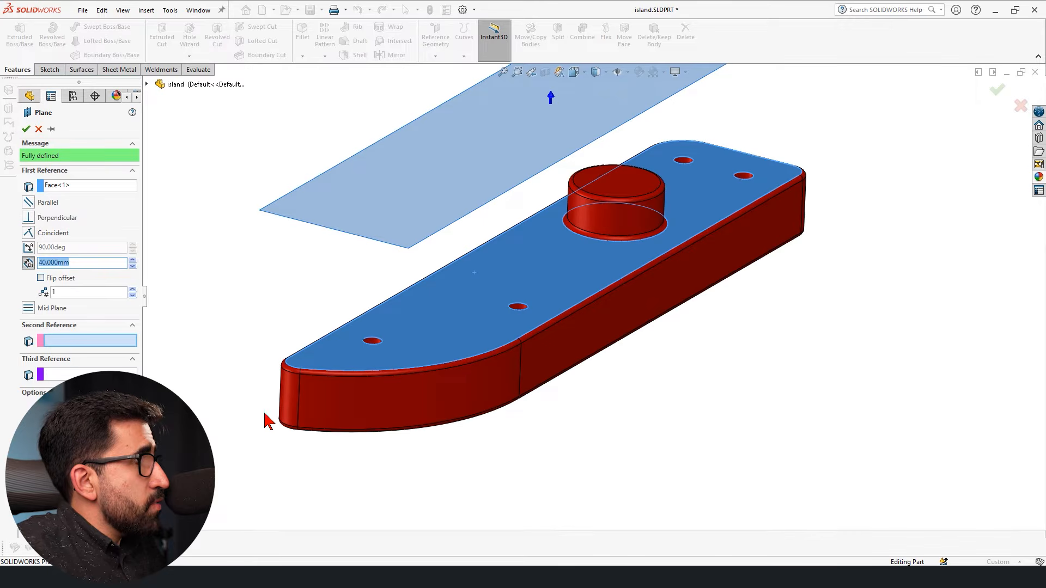
pyautogui.click(29, 247)
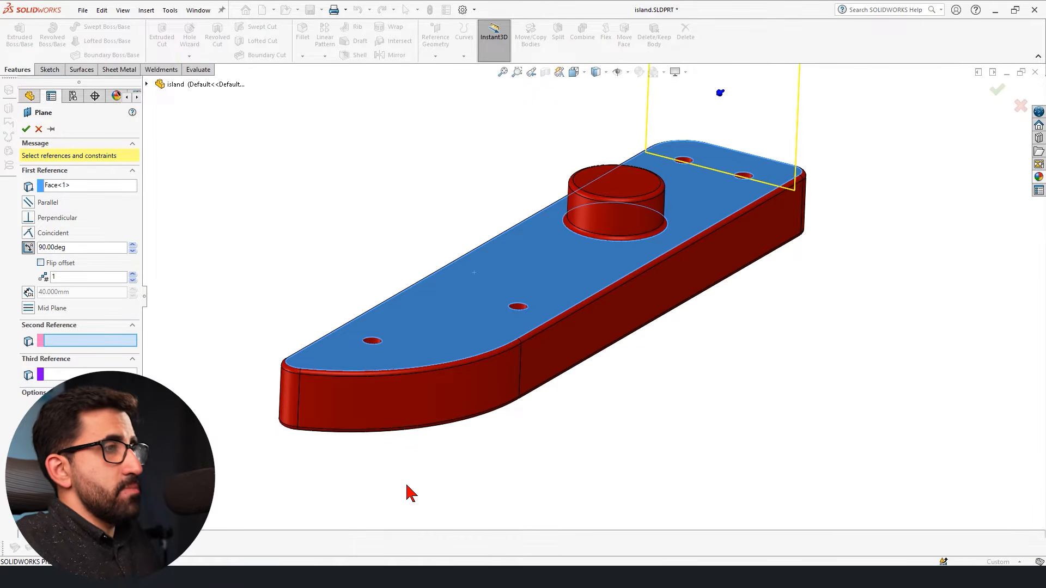
pyautogui.moveTo(745, 298); pyautogui.dragTo(766, 400, button='middle')
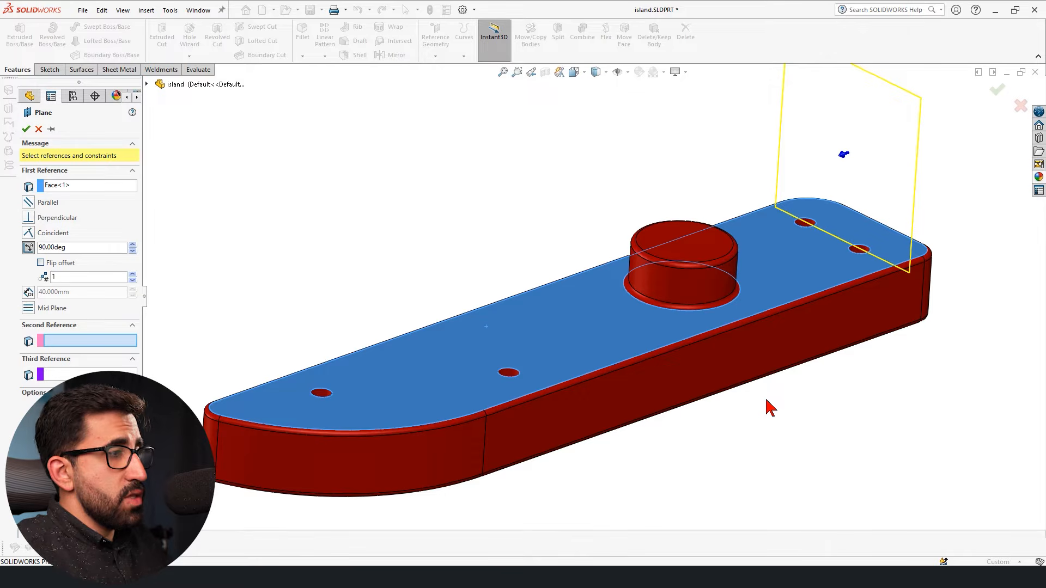
pyautogui.click(872, 221)
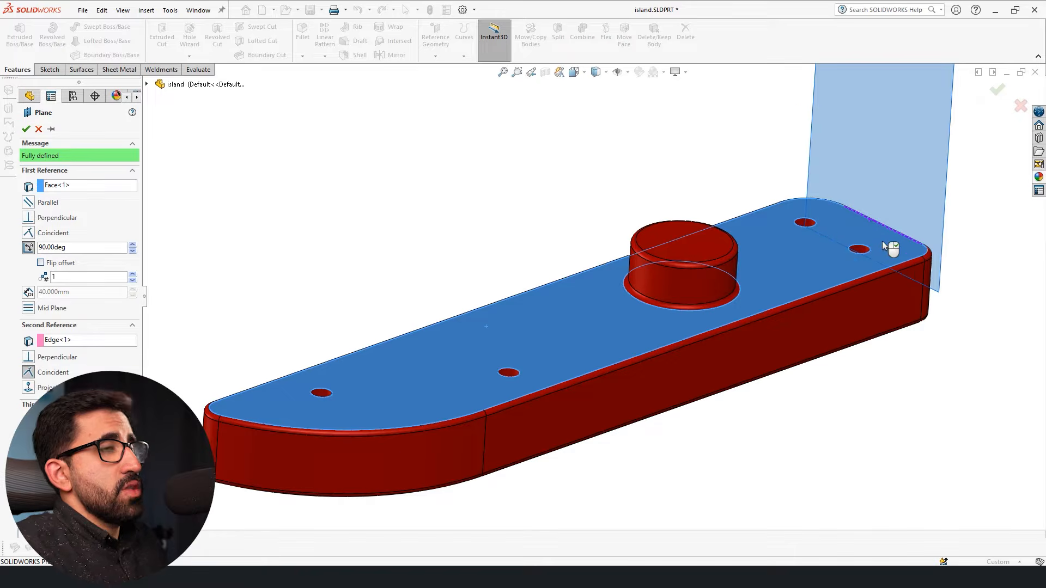
pyautogui.moveTo(808, 315); pyautogui.dragTo(700, 414, button='middle')
# Increase the angle to the top face to 154 degrees and raise the number of planes to 2.
pyautogui.click(134, 243)
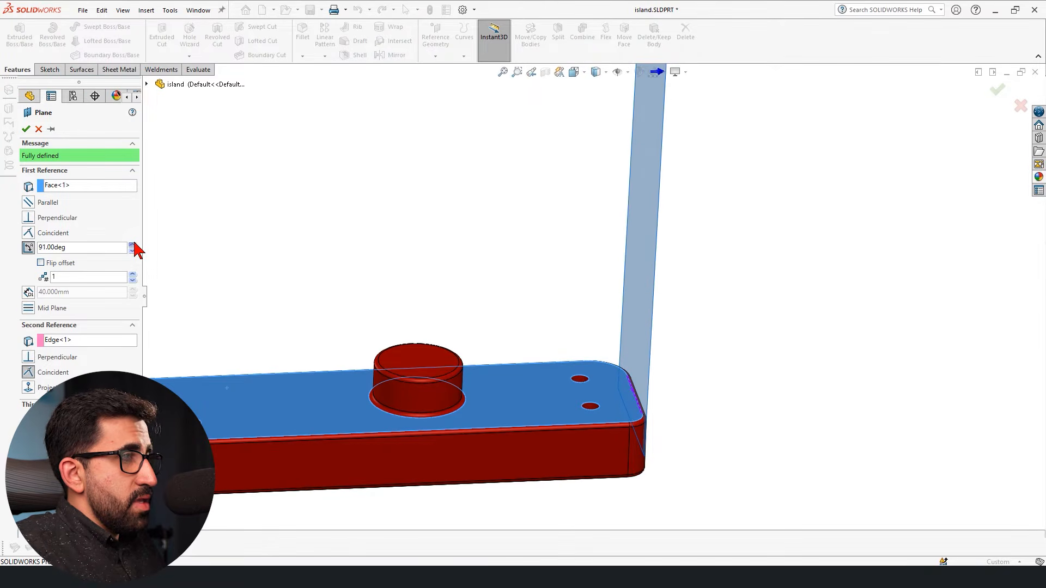
pyautogui.click(134, 243)
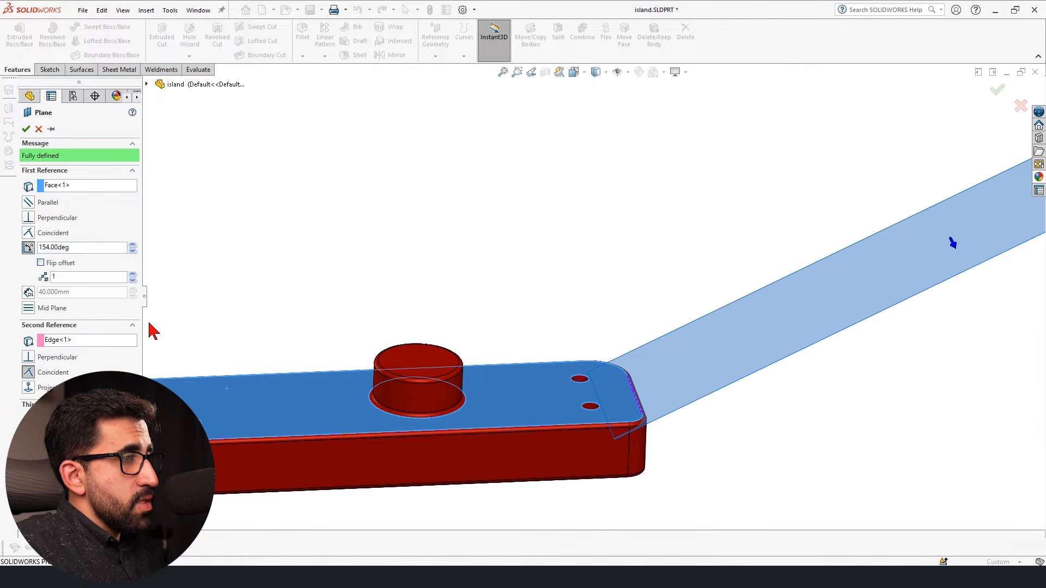
pyautogui.scroll(2, 507, 311)
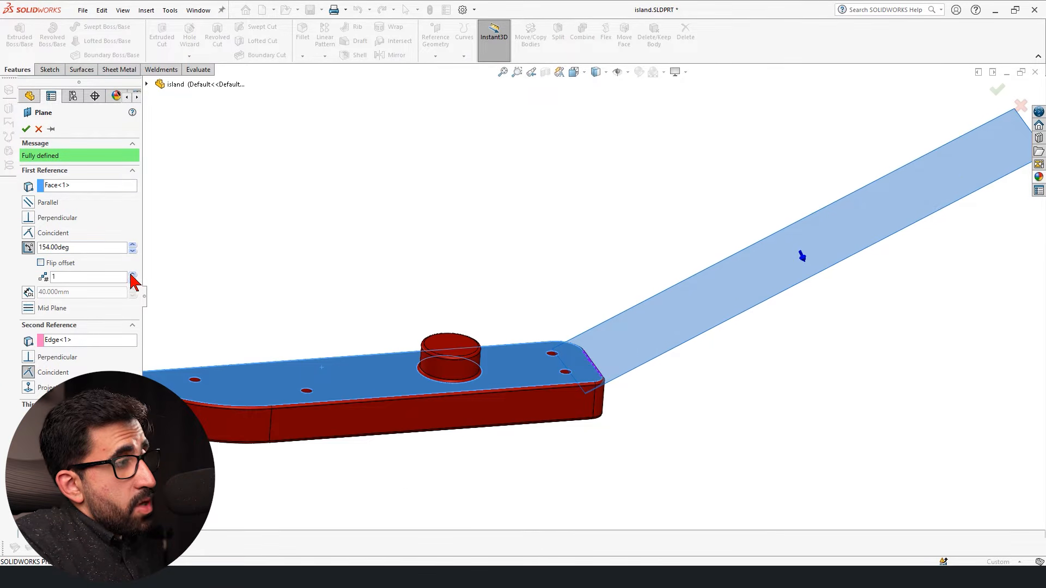
pyautogui.click(133, 275)
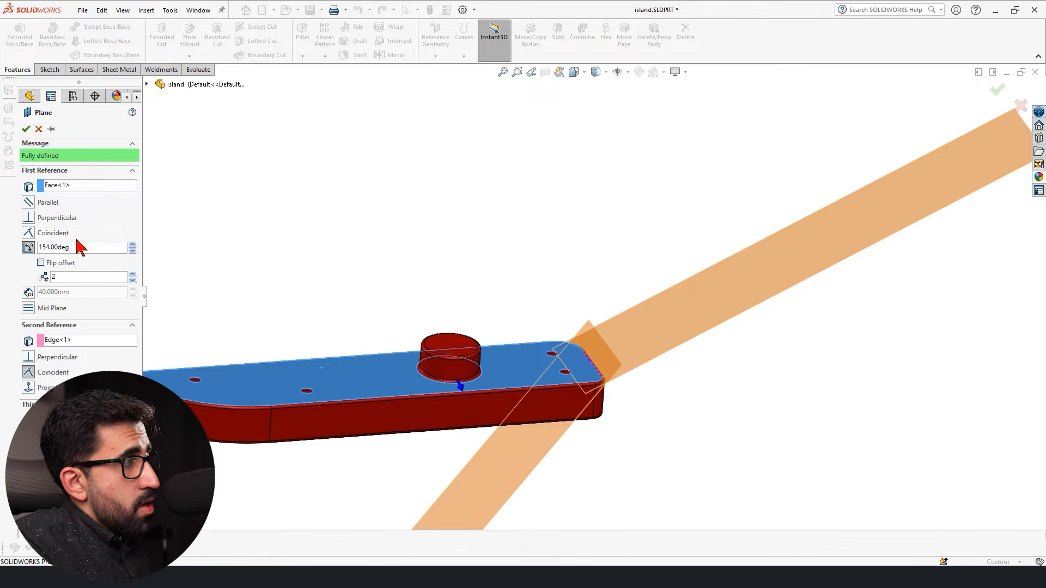
# Set the angle to 30 degrees and the number of planes to 12 for a full fan around the edge.
pyautogui.write('30')
pyautogui.press('Return')
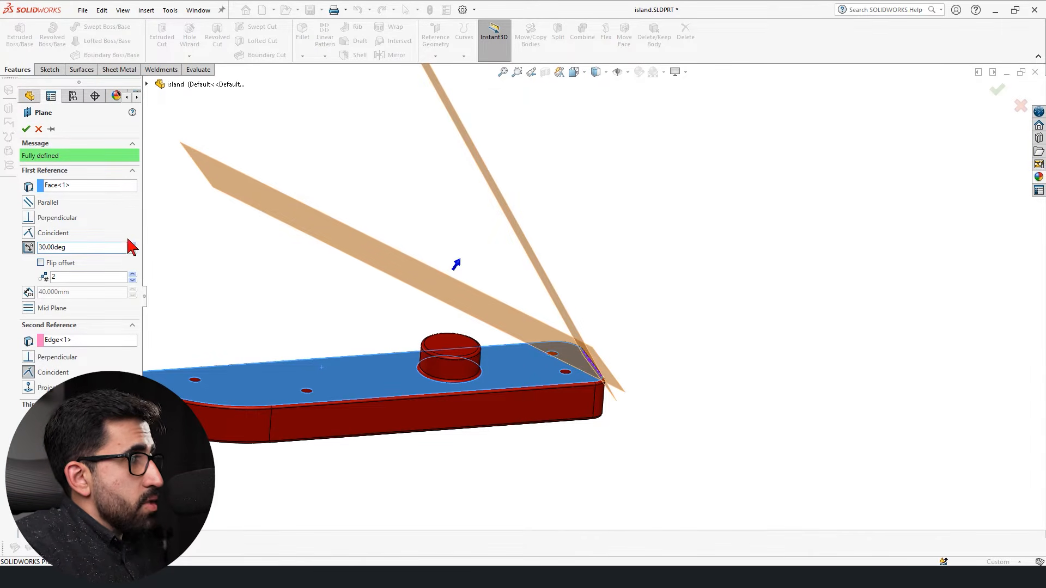
pyautogui.click(133, 275)
pyautogui.click(132, 275)
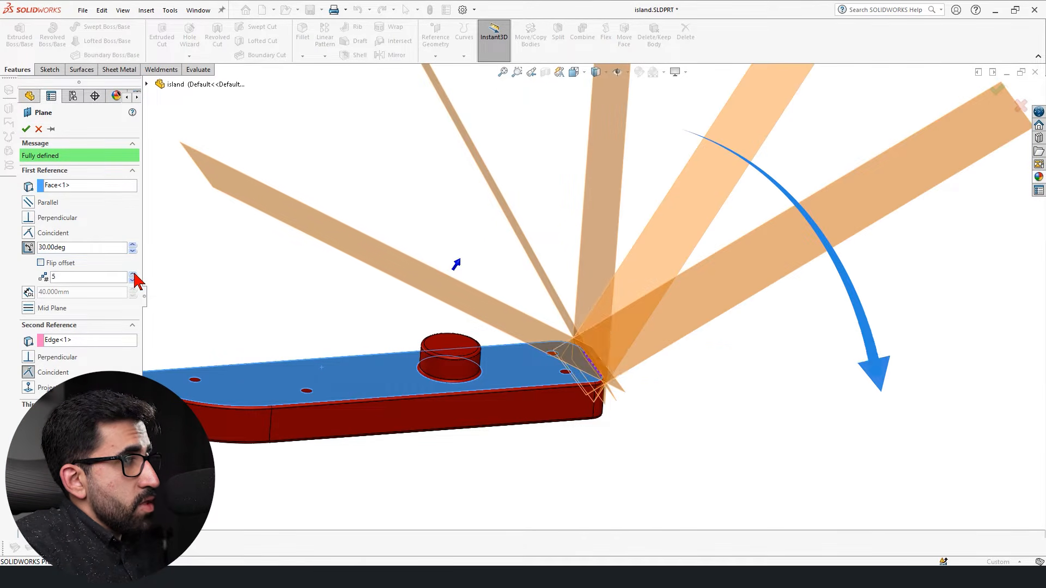
pyautogui.click(133, 275)
pyautogui.click(132, 275)
pyautogui.click(133, 274)
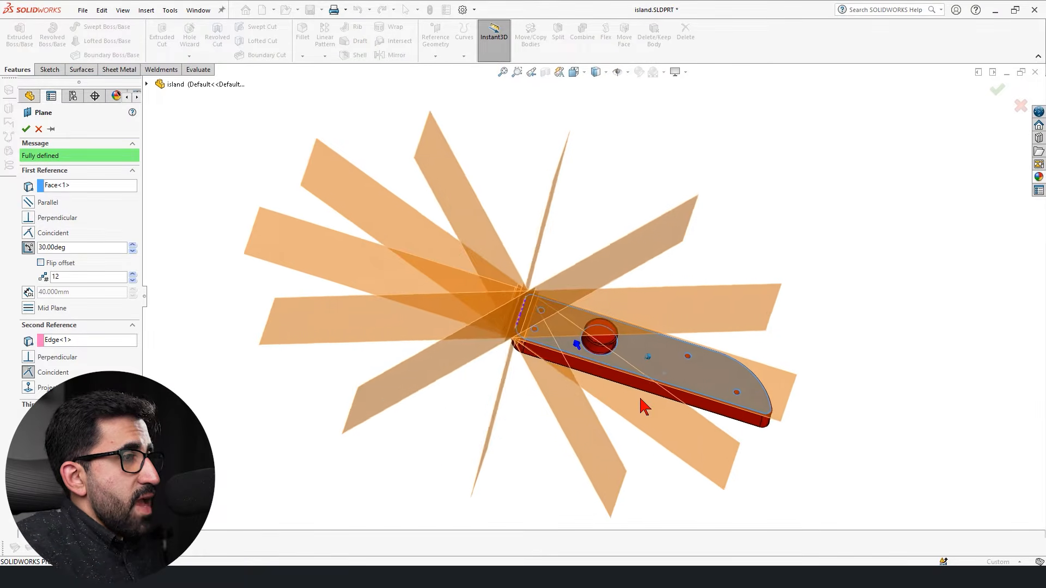
pyautogui.moveTo(636, 408); pyautogui.dragTo(630, 390, button='middle')
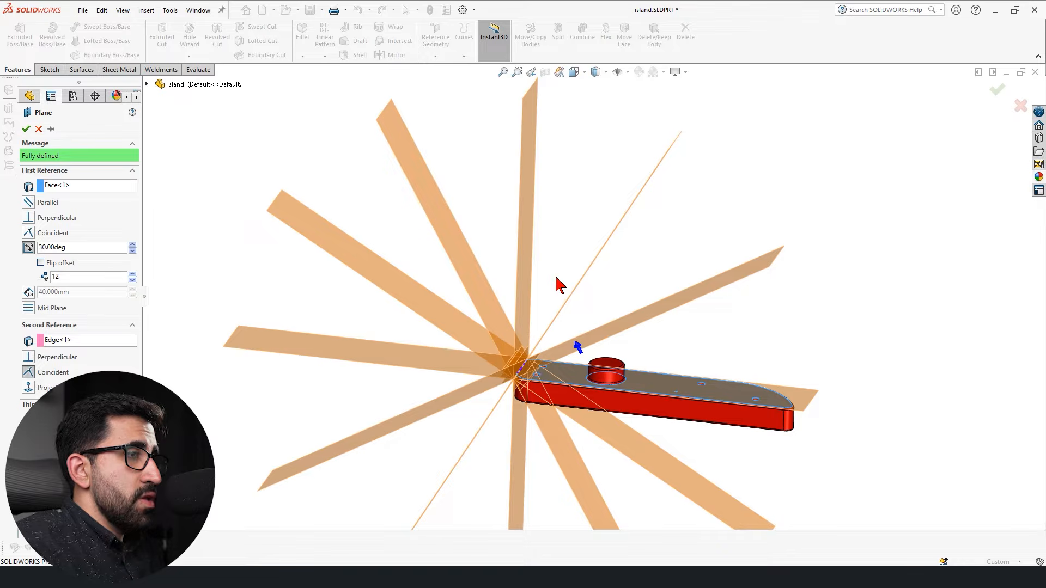
pyautogui.moveTo(582, 261); pyautogui.dragTo(642, 298, button='middle')
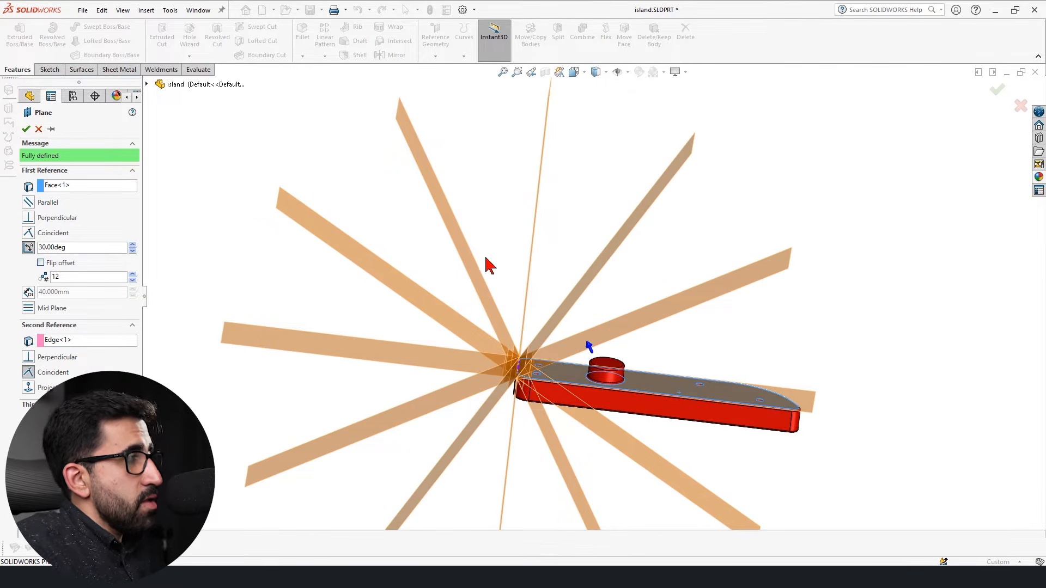
pyautogui.scroll(3, 586, 308)
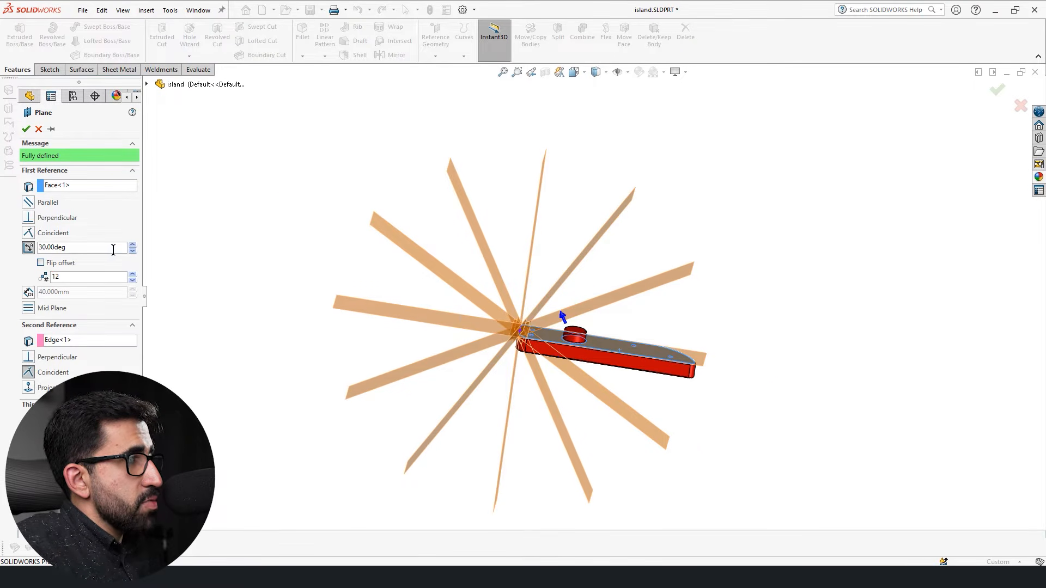
# Set the angle to 55 degrees with 6 planes and switch the flipped offset on and off repeatedly.
pyautogui.write('5')
pyautogui.press('Return')
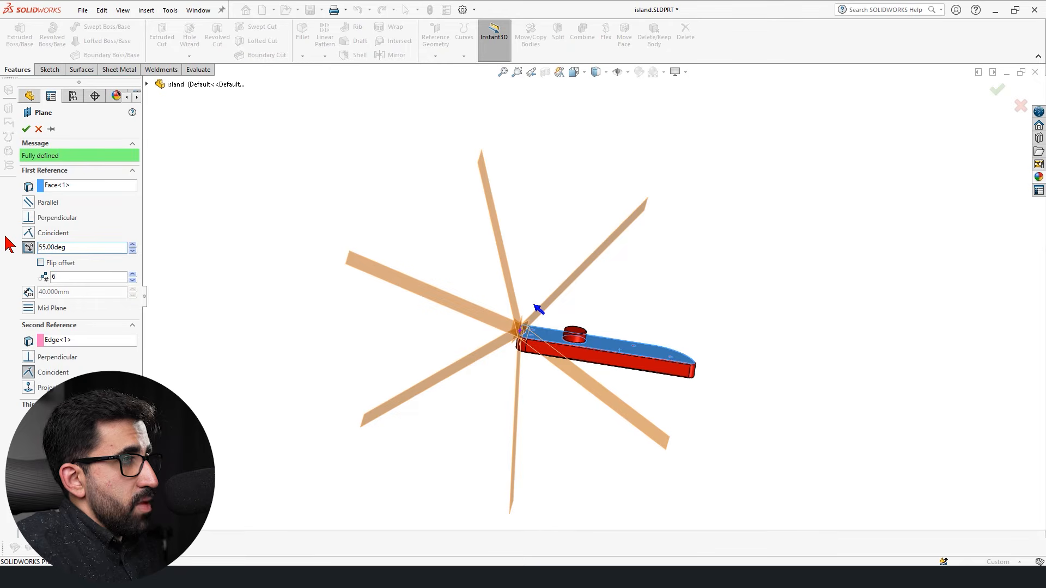
pyautogui.click(41, 263)
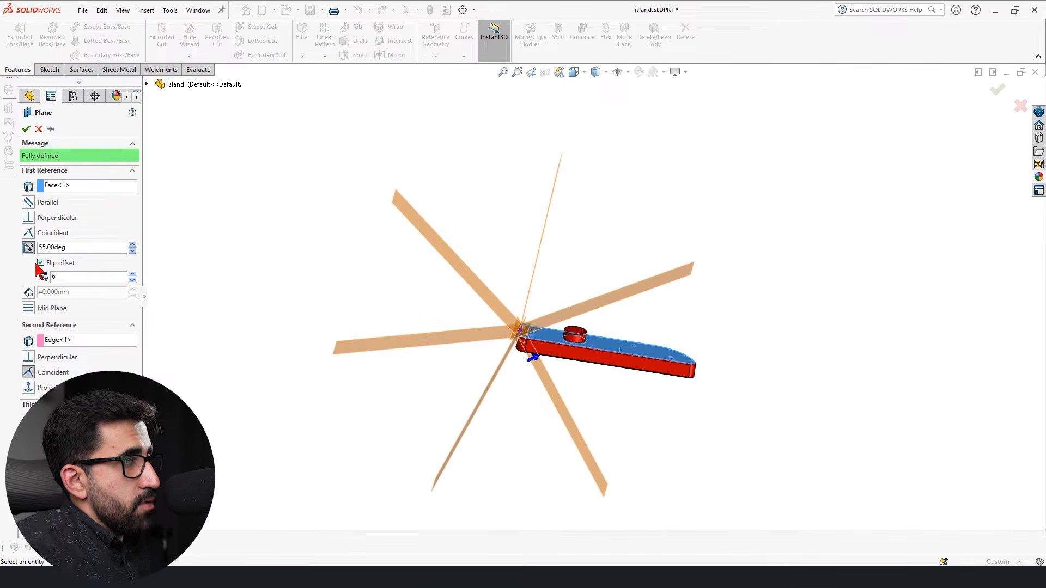
pyautogui.click(41, 263)
pyautogui.click(41, 263)
pyautogui.click(41, 263)
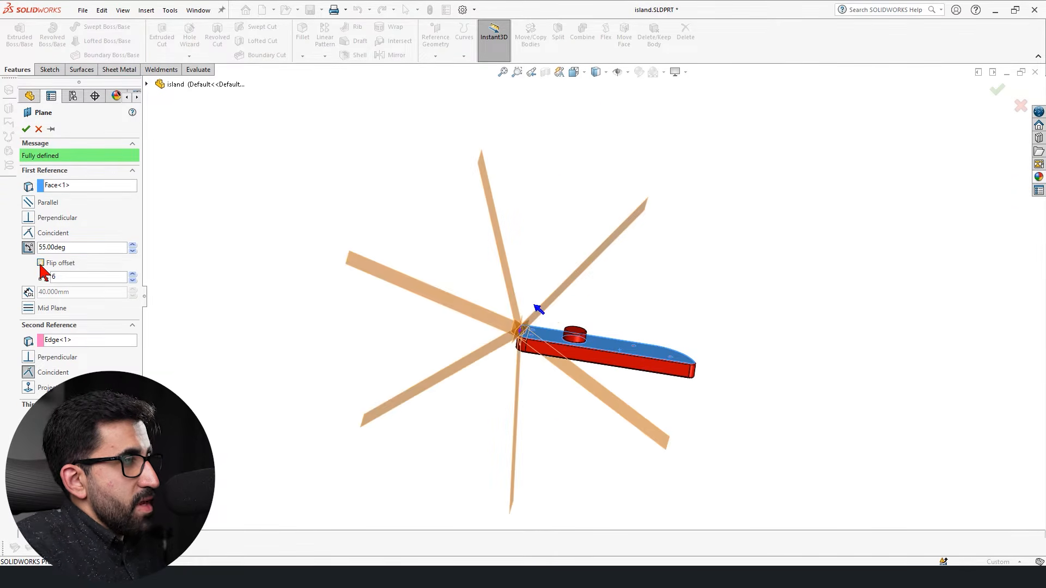
pyautogui.click(41, 264)
pyautogui.click(41, 263)
pyautogui.click(41, 263)
pyautogui.click(41, 263)
pyautogui.click(41, 263)
pyautogui.click(41, 263)
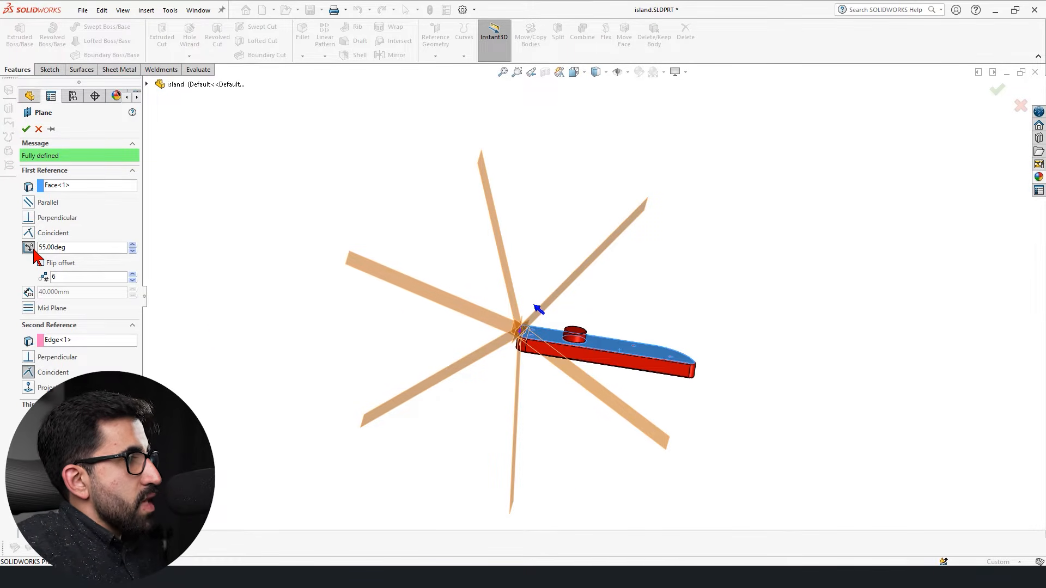
# Remove the top face and the end edge from the plane's references.
pyautogui.click(70, 186)
pyautogui.press('Delete')
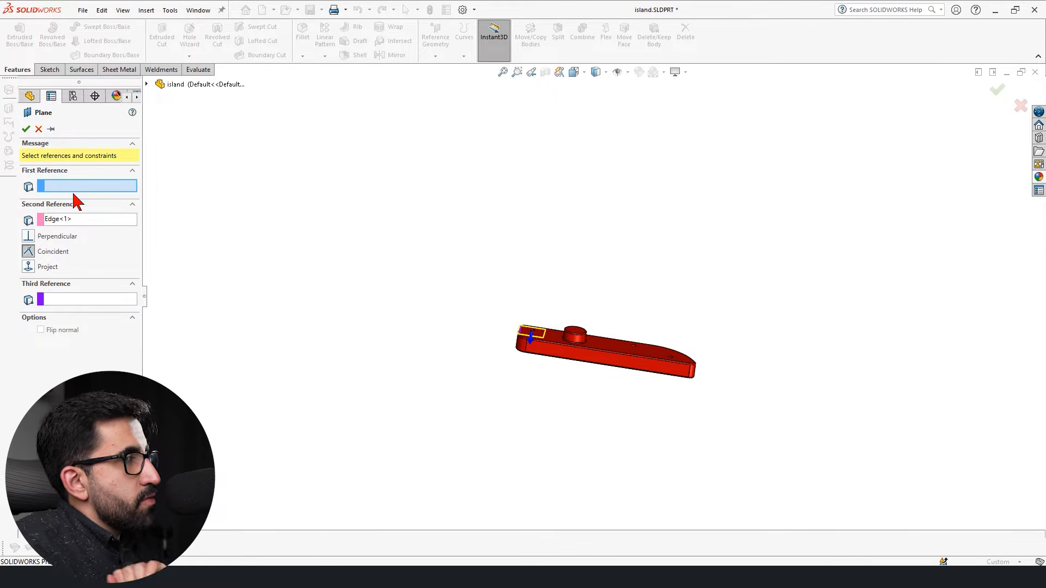
pyautogui.scroll(-5, 602, 362)
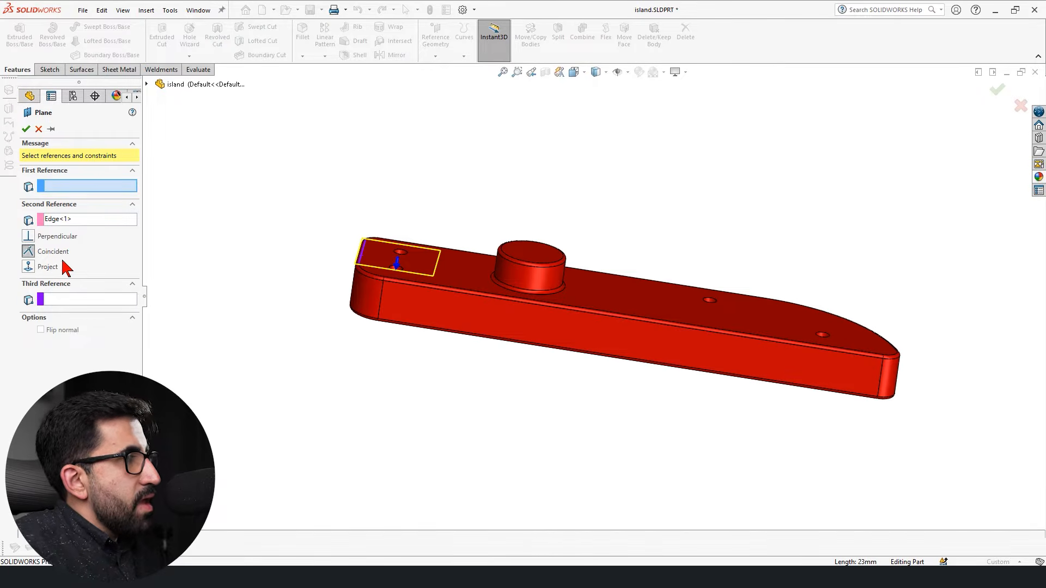
pyautogui.click(64, 218)
pyautogui.press('Delete')
# Create a mid plane between the round boss's top face and the block's large top face.
pyautogui.click(76, 186)
pyautogui.scroll(-3, 479, 326)
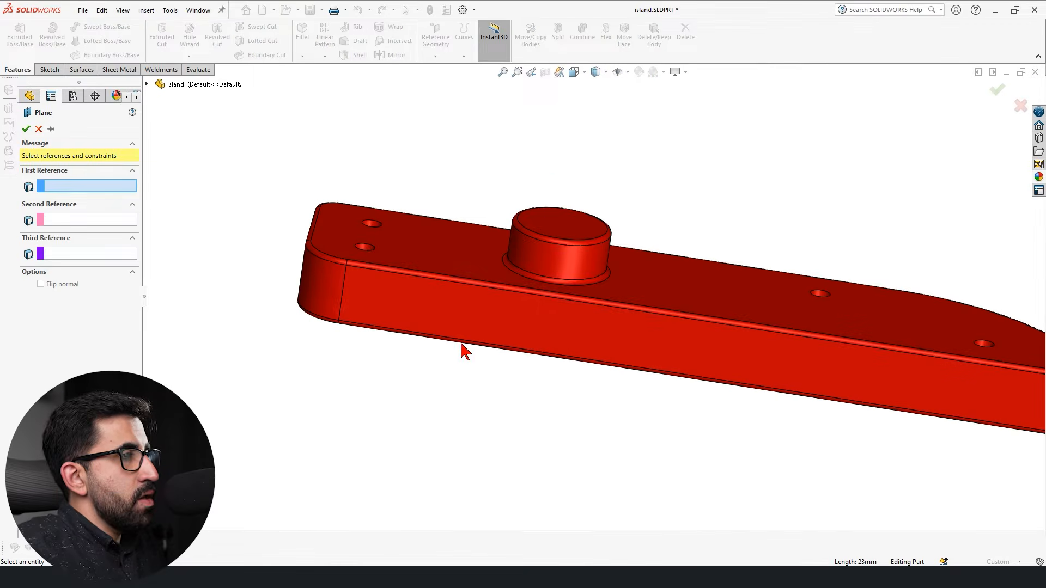
pyautogui.scroll(-3, 528, 199)
pyautogui.scroll(-2, 720, 327)
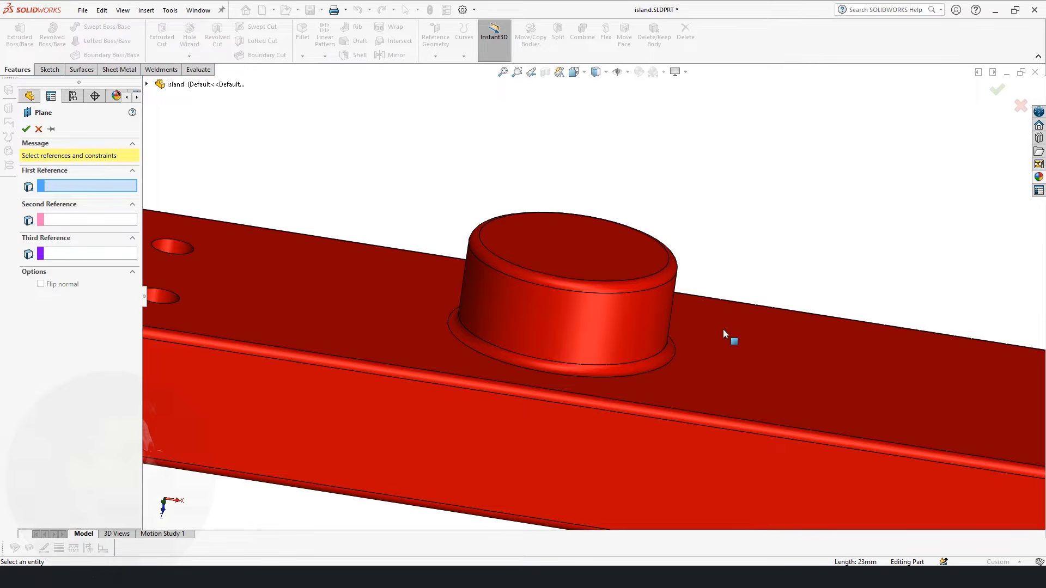
pyautogui.click(589, 240)
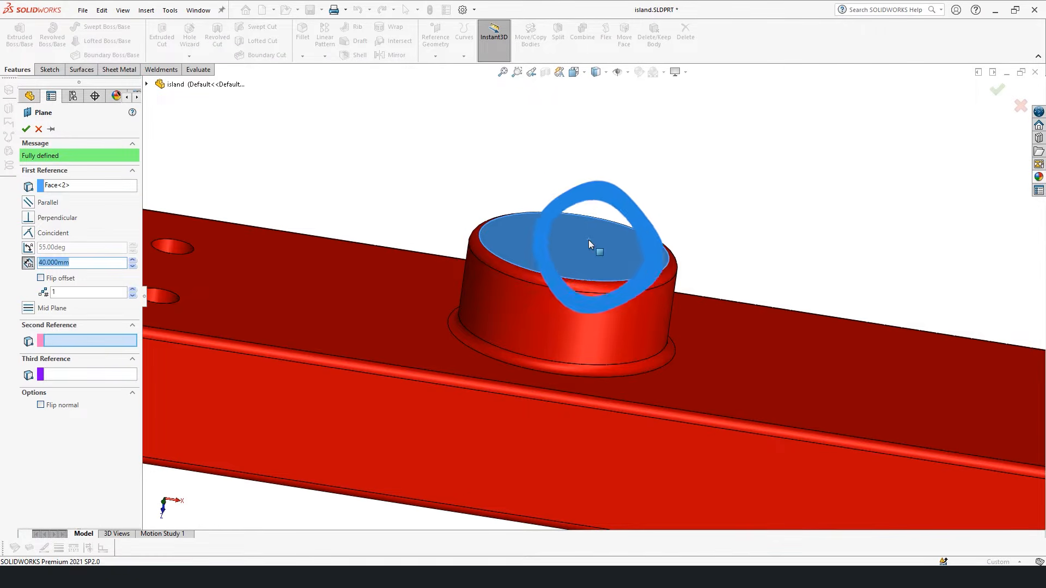
pyautogui.click(765, 363)
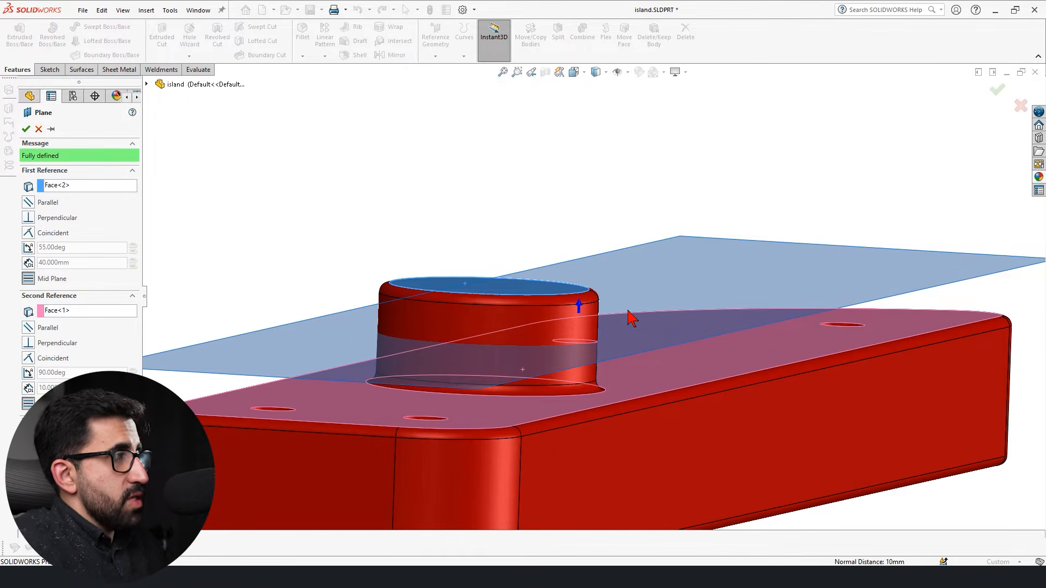
pyautogui.click(26, 129)
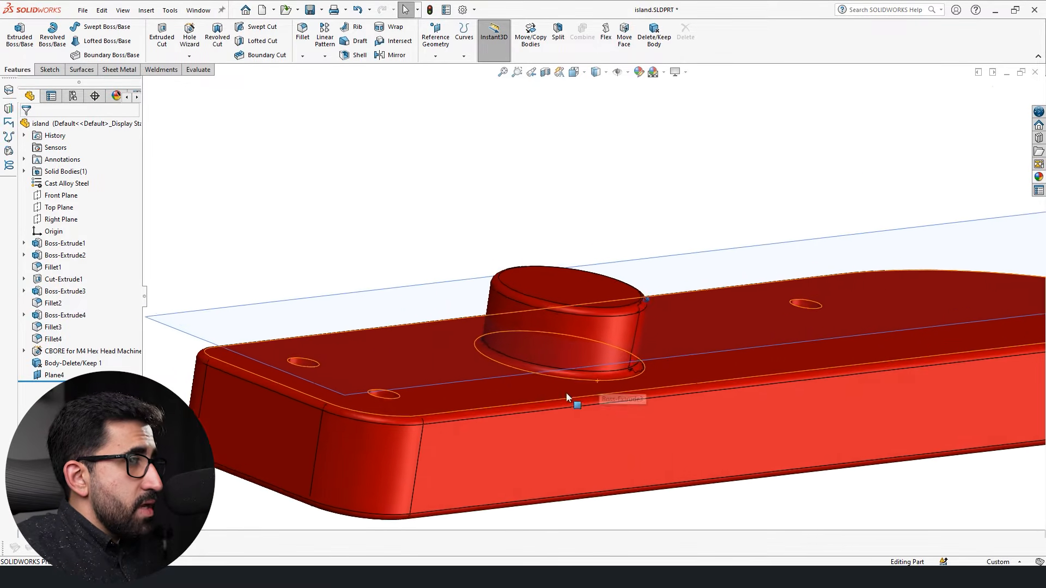
# Delete the mid plane that cuts through the round boss.
pyautogui.click(712, 292)
pyautogui.press('Delete')
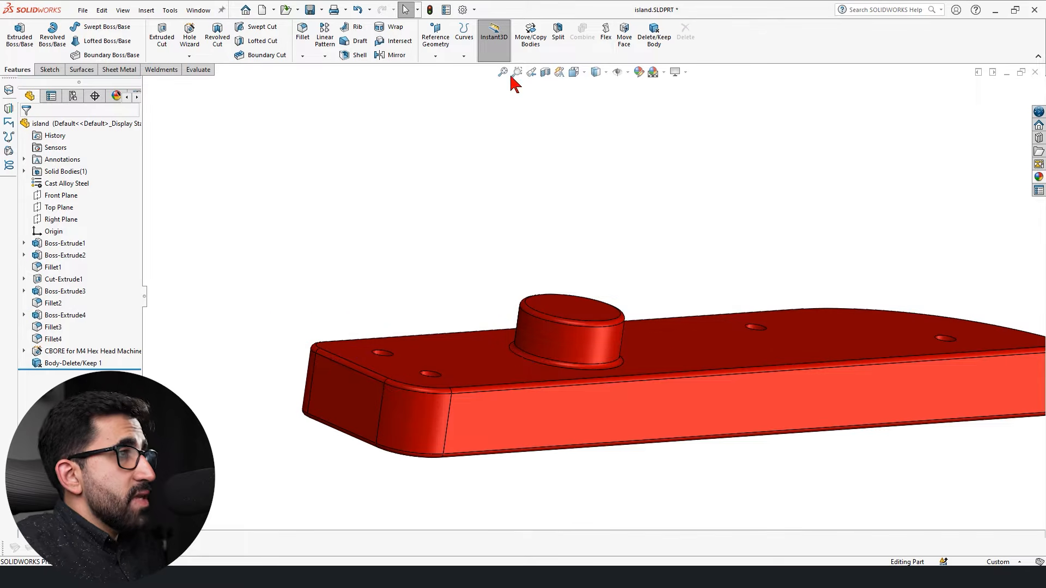
# Try to create a mid plane between the block's large top face and its flat end face.
pyautogui.click(436, 43)
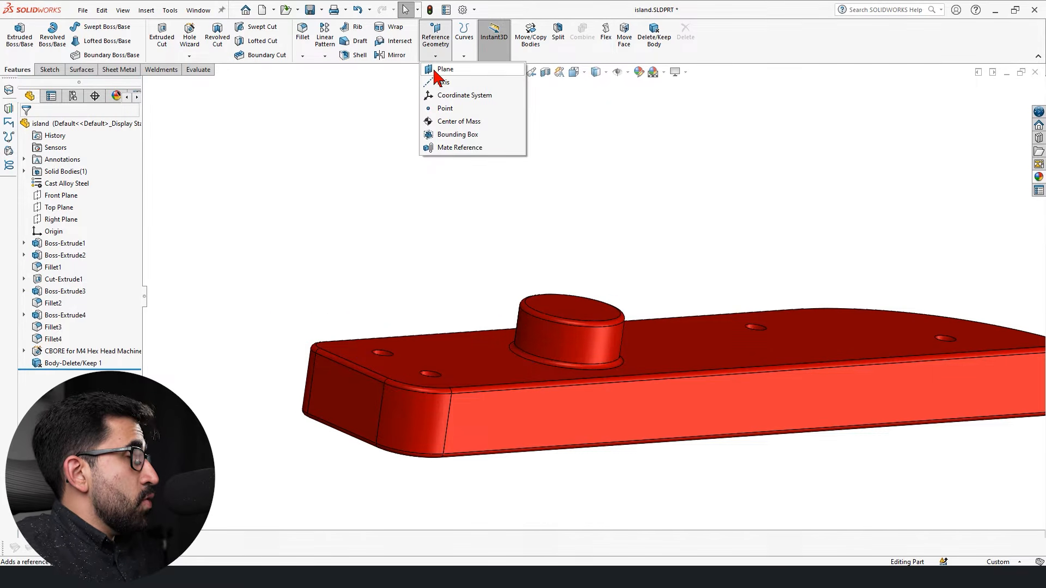
pyautogui.click(436, 69)
pyautogui.moveTo(280, 227); pyautogui.dragTo(589, 355, button='middle')
pyautogui.click(570, 347)
pyautogui.moveTo(390, 401); pyautogui.dragTo(453, 411, button='middle')
pyautogui.click(413, 391)
pyautogui.moveTo(474, 471); pyautogui.dragTo(532, 482, button='middle')
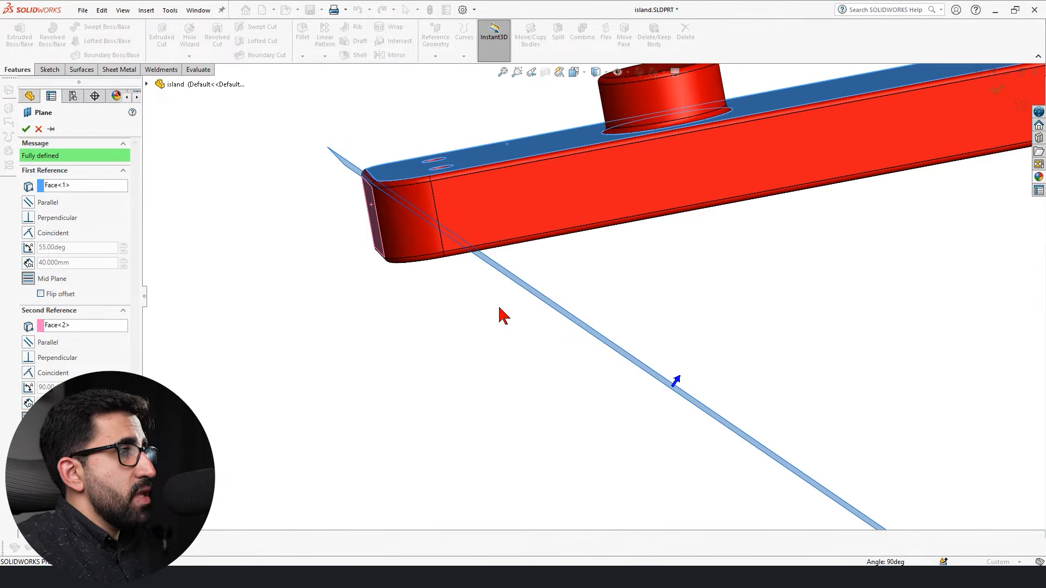
pyautogui.scroll(-2, 381, 223)
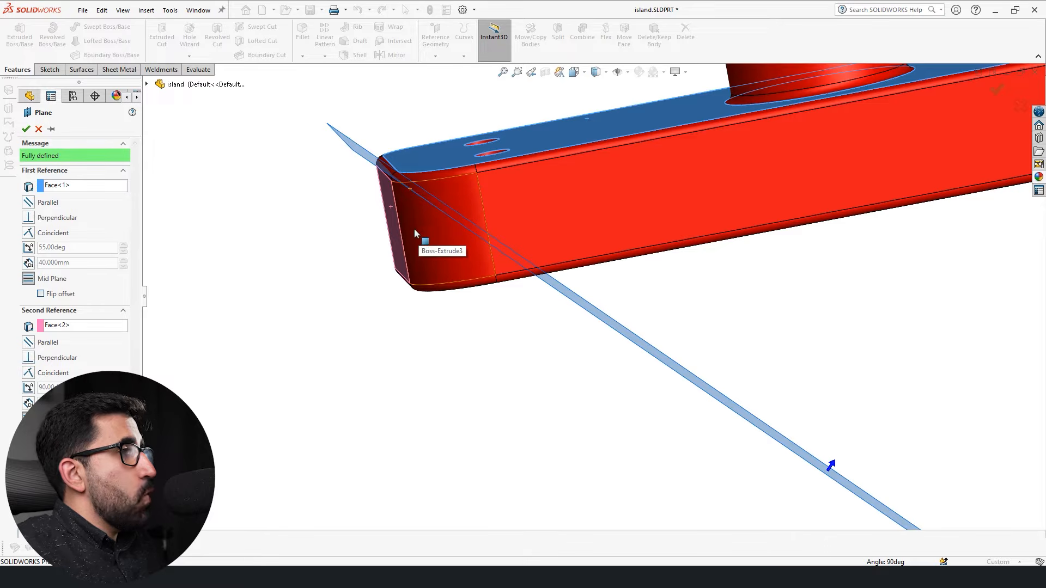
pyautogui.click(39, 129)
pyautogui.moveTo(485, 345); pyautogui.dragTo(715, 275, button='middle')
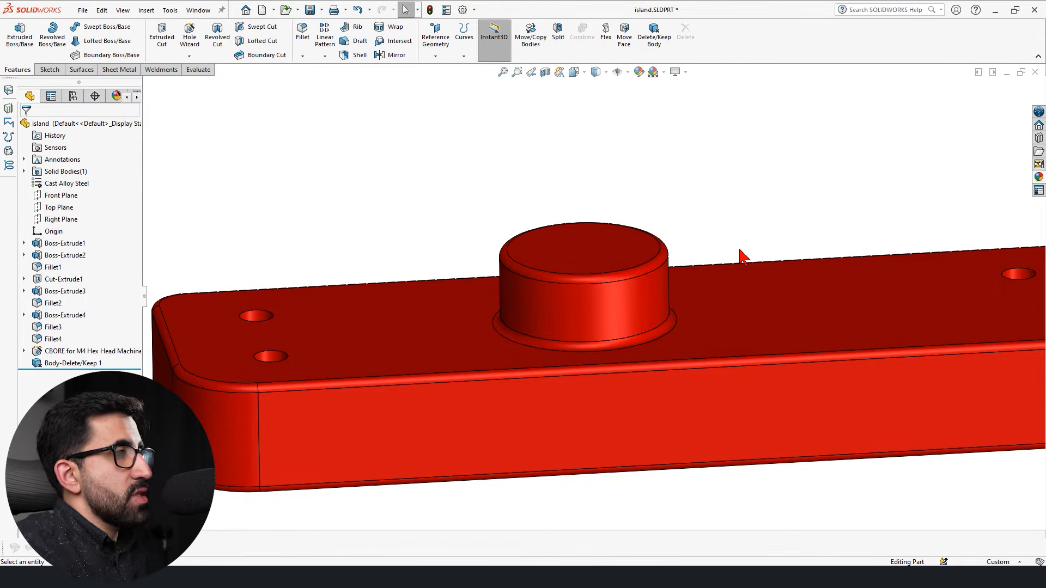
# Sketch a circle about 15 mm in diameter on the round boss's top face.
pyautogui.click(442, 45)
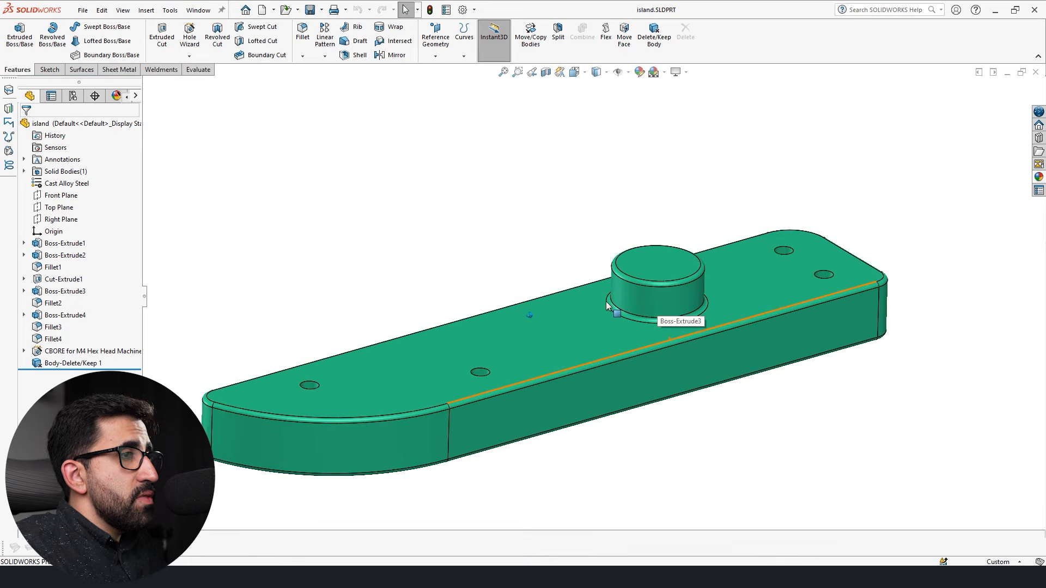
pyautogui.click(663, 259)
pyautogui.click(712, 233)
pyautogui.click(94, 27)
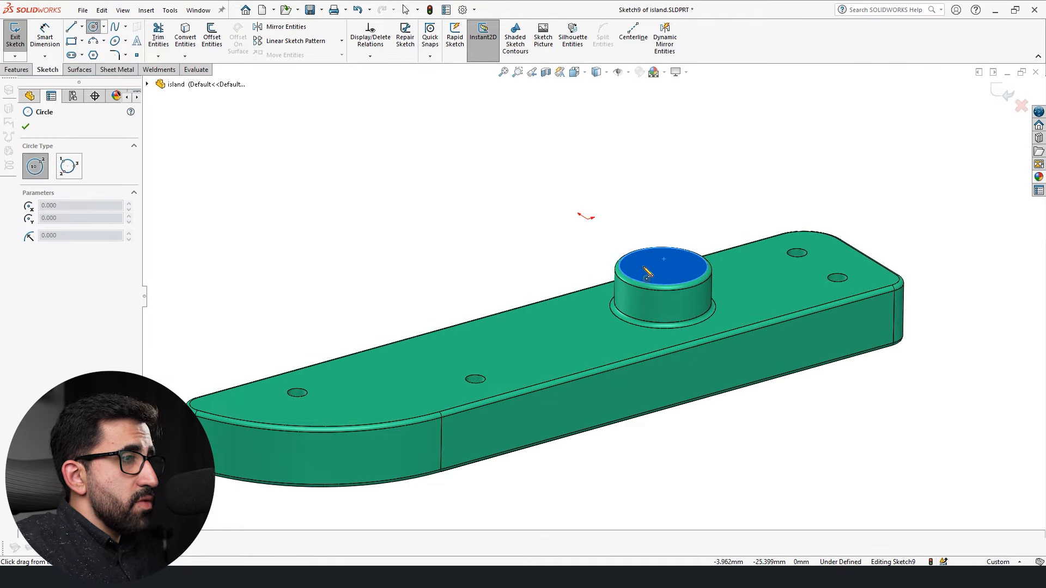
pyautogui.moveTo(668, 261); pyautogui.dragTo(669, 261)
pyautogui.press('Escape')
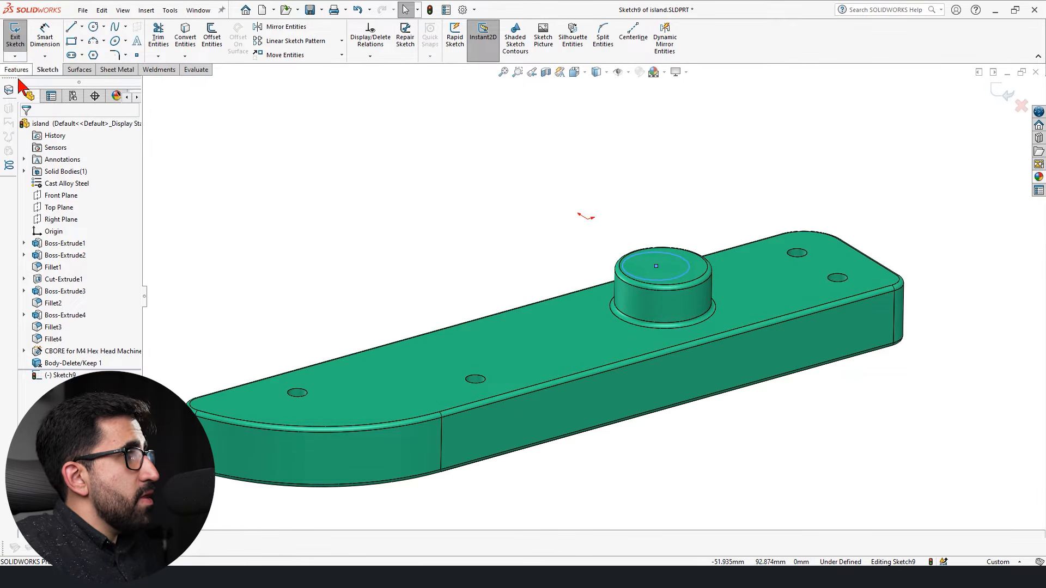
# Extrude the circle upward 28 mm into a cylinder on top of the round boss.
pyautogui.click(16, 69)
pyautogui.click(22, 34)
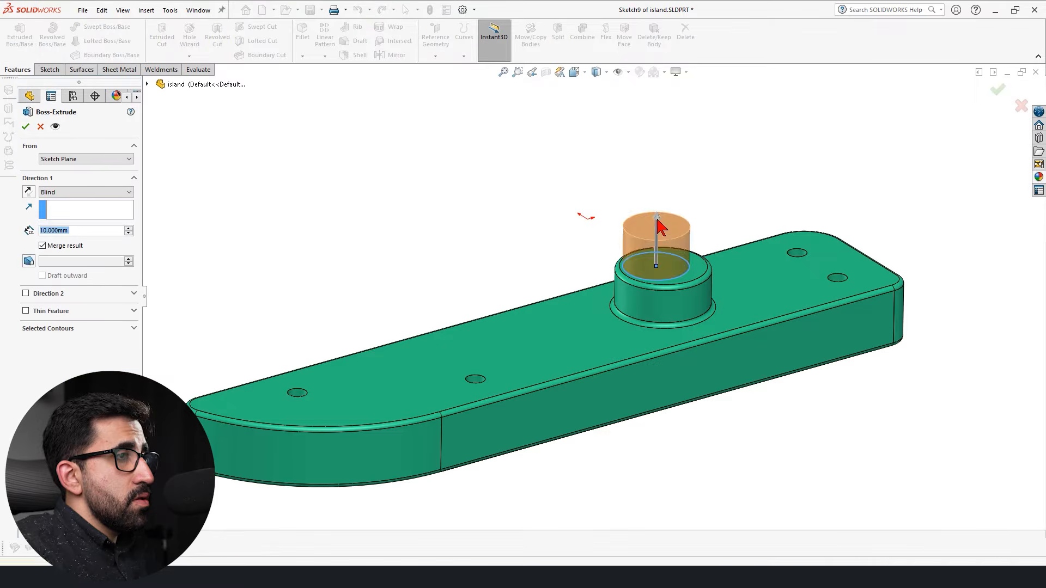
pyautogui.click(998, 90)
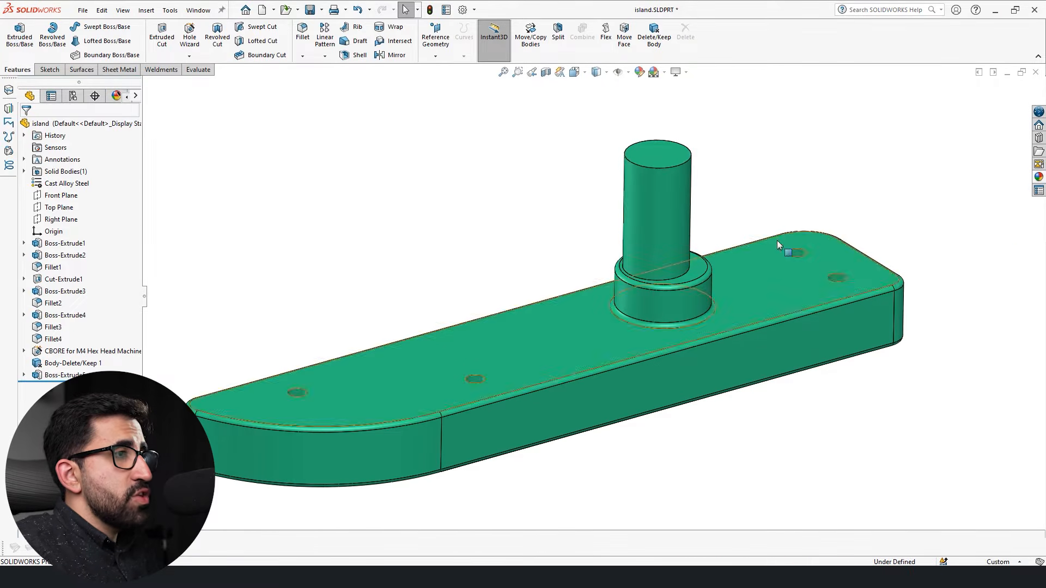
# Create a mid plane between the block's large top face and the cylinder's top face.
pyautogui.click(480, 344)
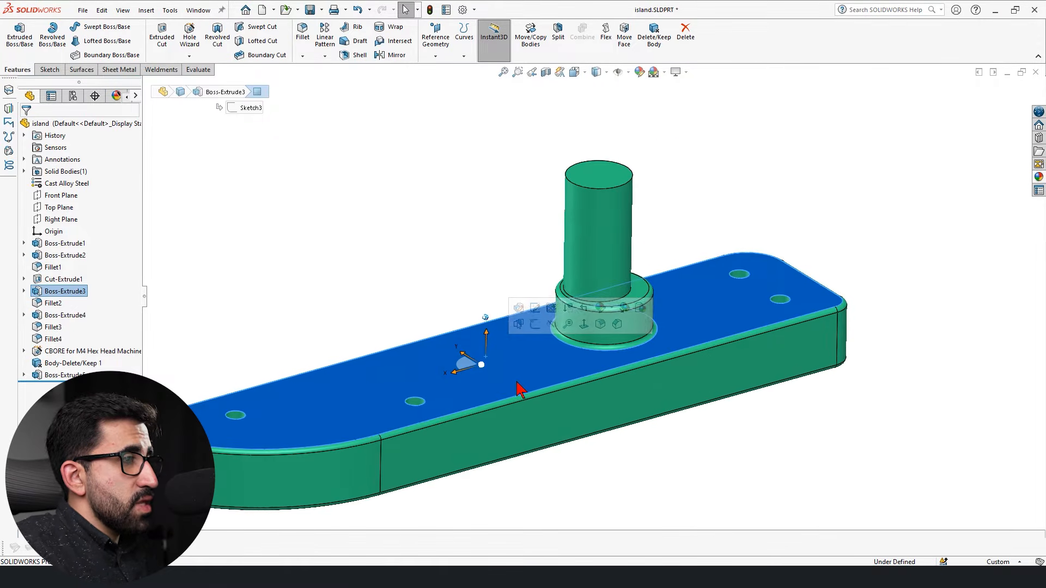
pyautogui.moveTo(516, 456); pyautogui.dragTo(588, 455, button='middle')
pyautogui.click(586, 167)
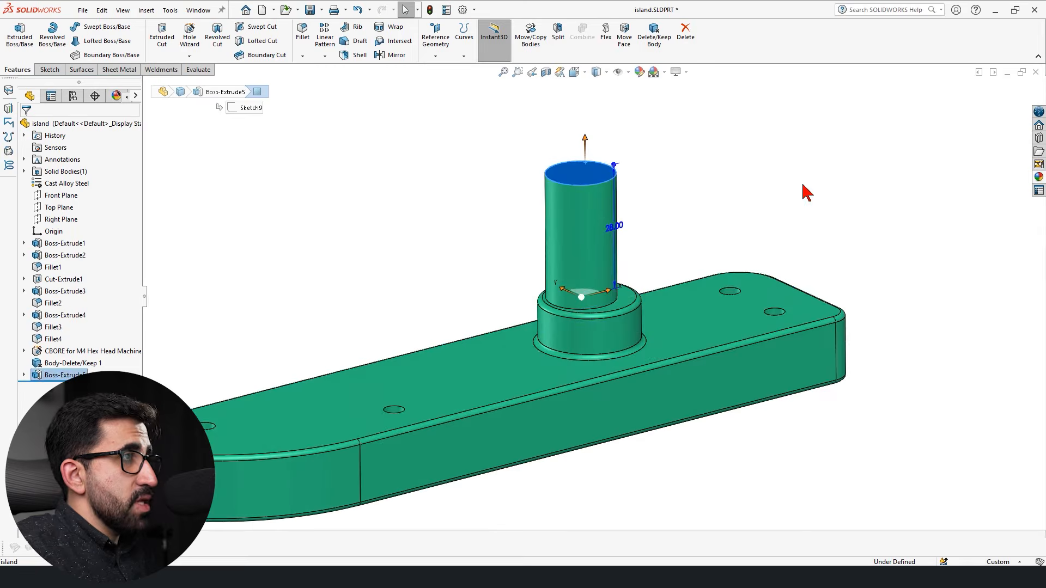
pyautogui.click(837, 199)
pyautogui.click(442, 48)
pyautogui.click(444, 70)
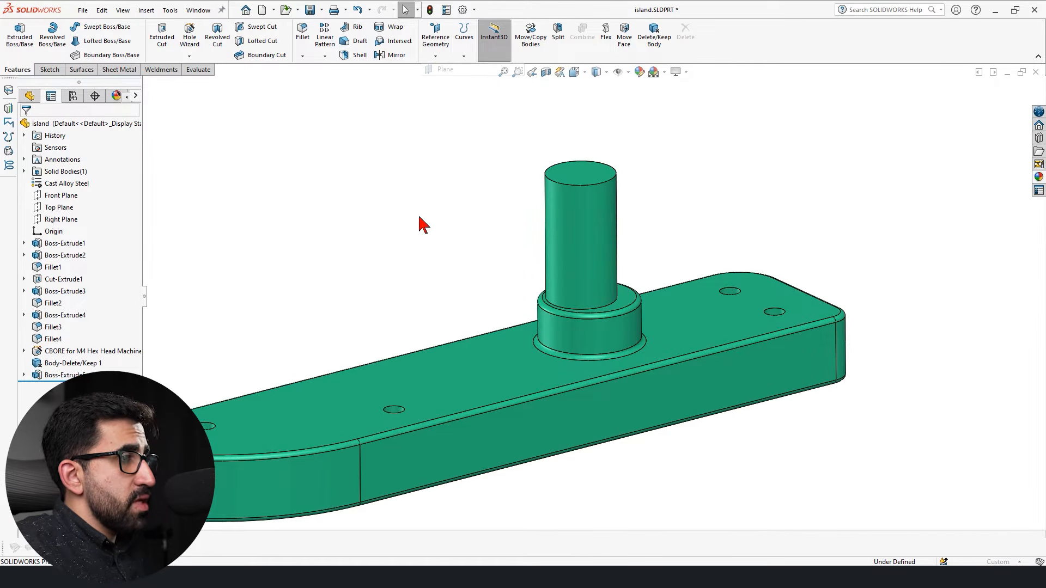
pyautogui.click(473, 361)
pyautogui.click(587, 175)
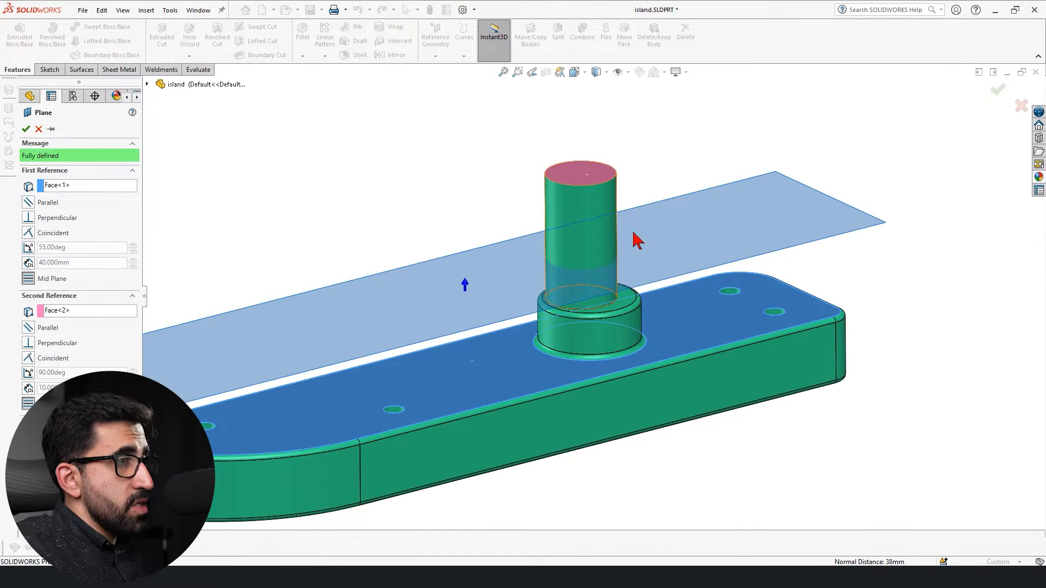
pyautogui.click(26, 129)
pyautogui.click(399, 217)
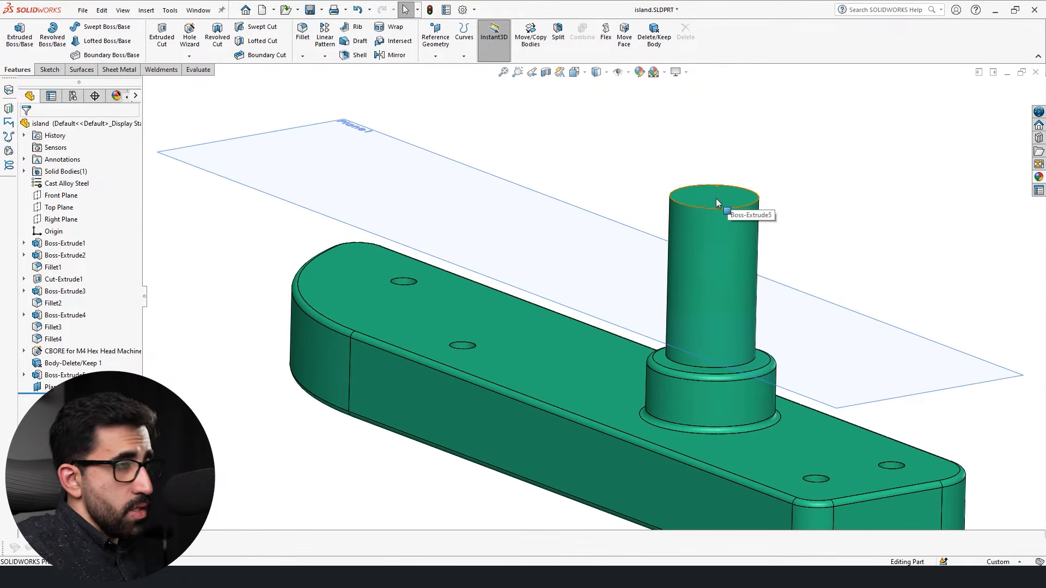
# Stretch the cylinder by its top face to a height of about 29 mm.
pyautogui.click(716, 199)
pyautogui.moveTo(718, 176)
pyautogui.mouseDown()
pyautogui.moveTo(717, 271)
pyautogui.moveTo(734, 65)
pyautogui.moveTo(725, 240)
pyautogui.moveTo(726, 160)
pyautogui.mouseUp()
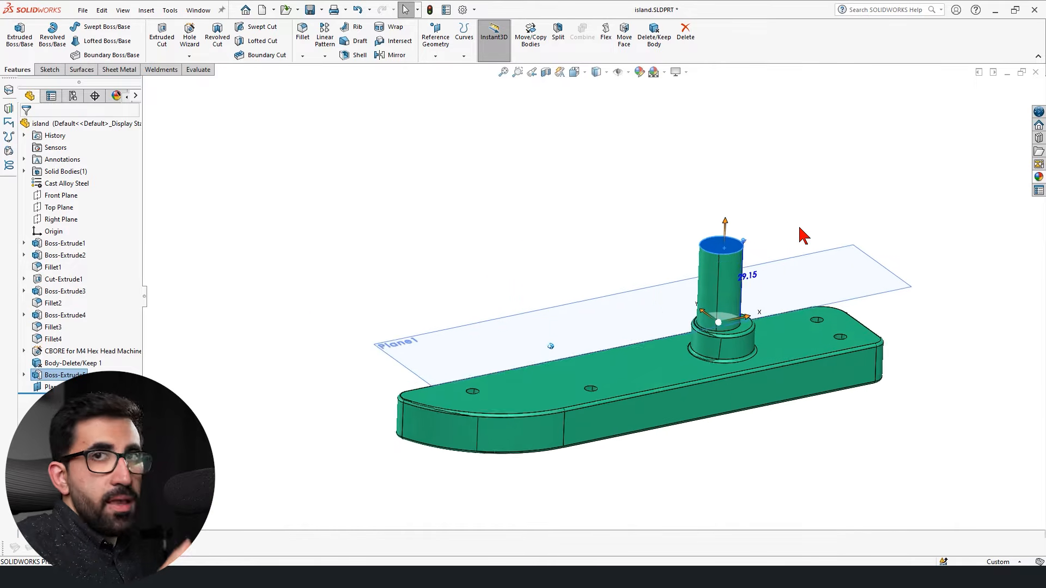
# Delete the mid plane that cuts through the cylinder.
pyautogui.click(682, 288)
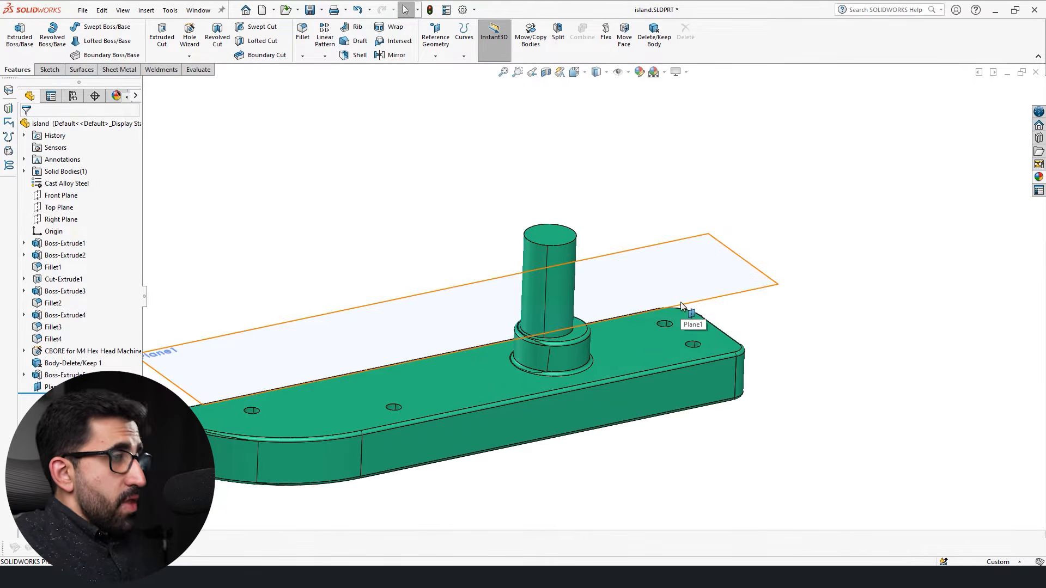
pyautogui.click(737, 268)
pyautogui.press('Delete')
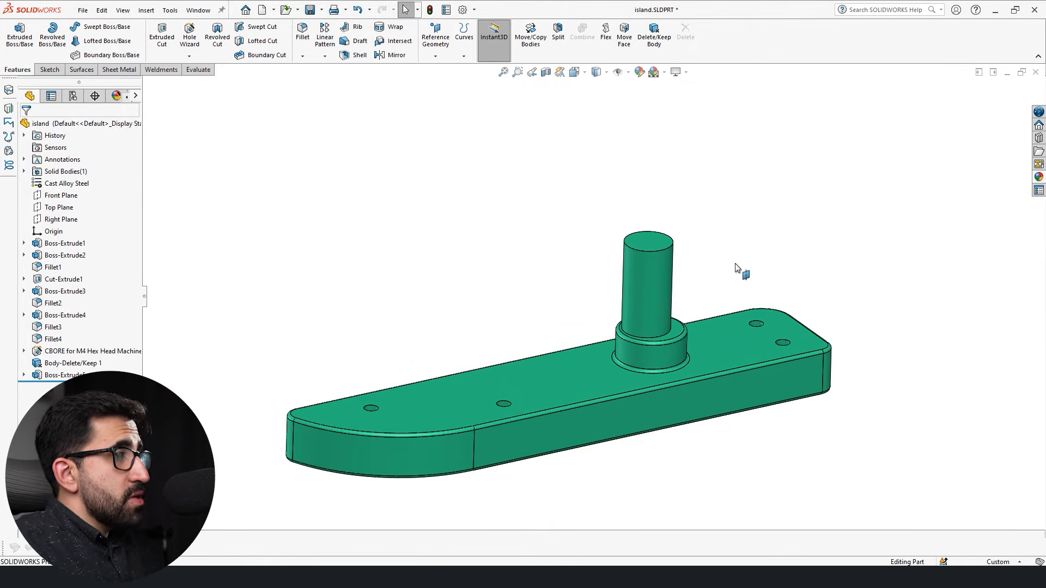
# Define a new plane tangent to the cylinder's side face and coincident with the vertical edge where the block's straight side meets its curved end.
pyautogui.click(437, 43)
pyautogui.click(449, 67)
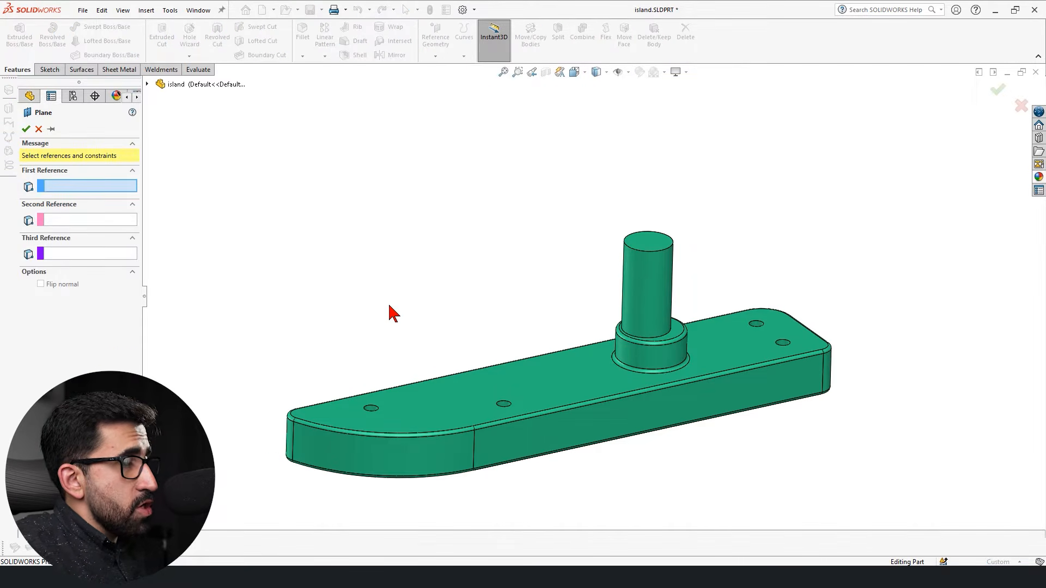
pyautogui.scroll(-2, 390, 306)
pyautogui.scroll(2, 494, 311)
pyautogui.scroll(-2, 664, 366)
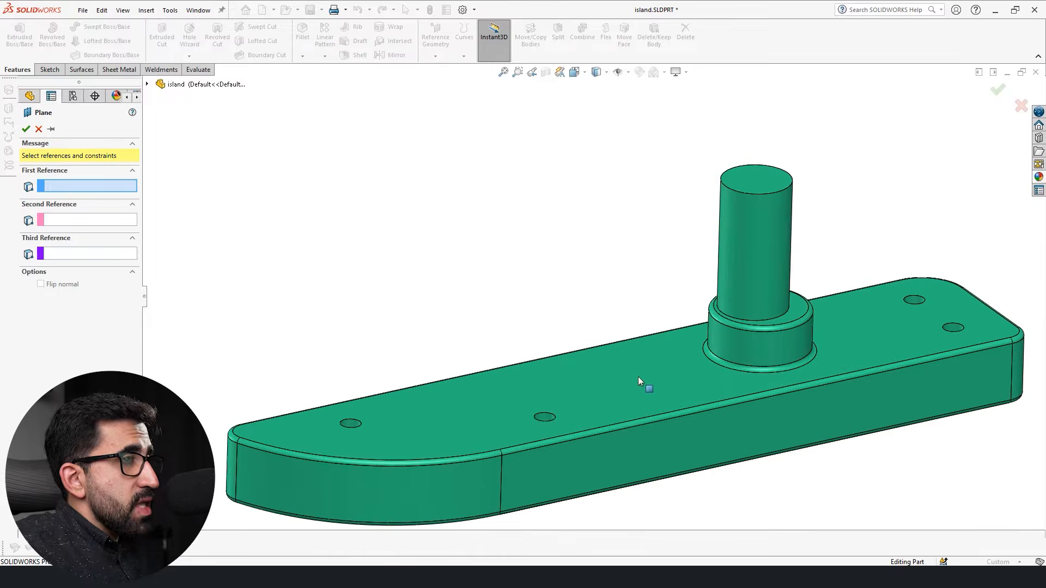
pyautogui.click(759, 239)
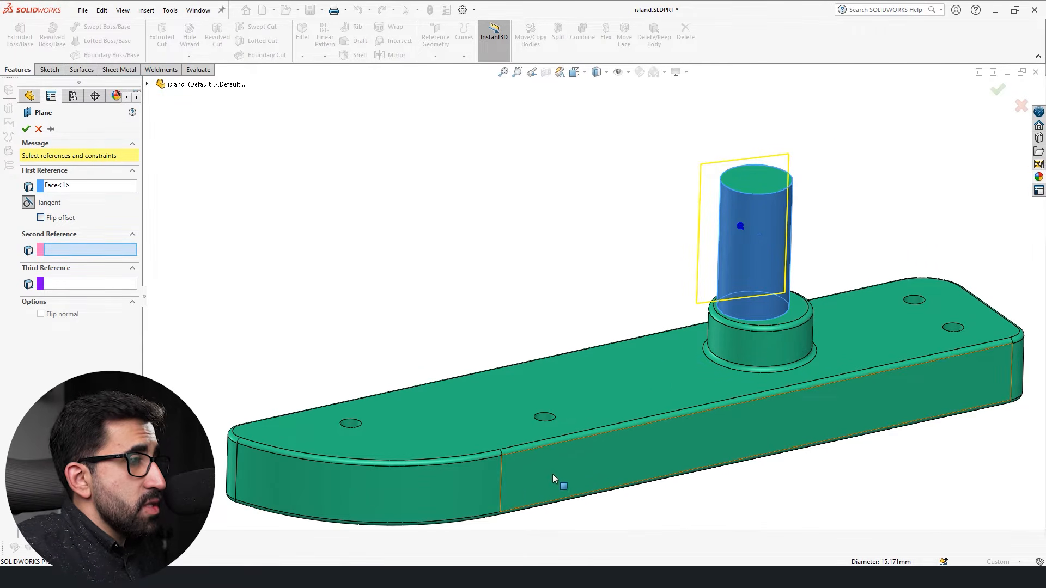
pyautogui.click(502, 476)
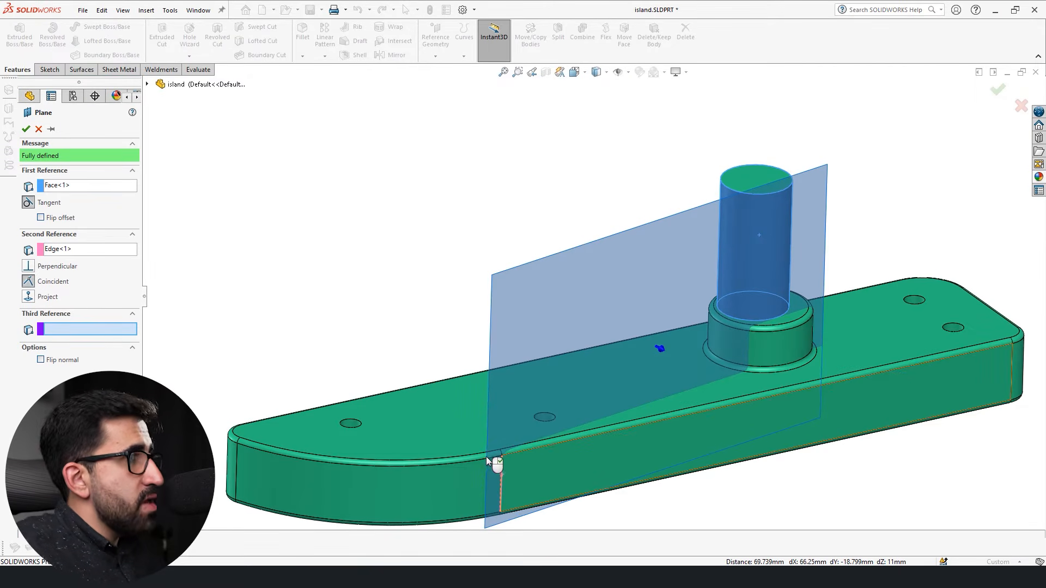
# Switch the flipped offset of the tangent plane on and off repeatedly, ending with it off.
pyautogui.moveTo(620, 424); pyautogui.dragTo(638, 426, button='middle')
pyautogui.scroll(-1, 638, 426)
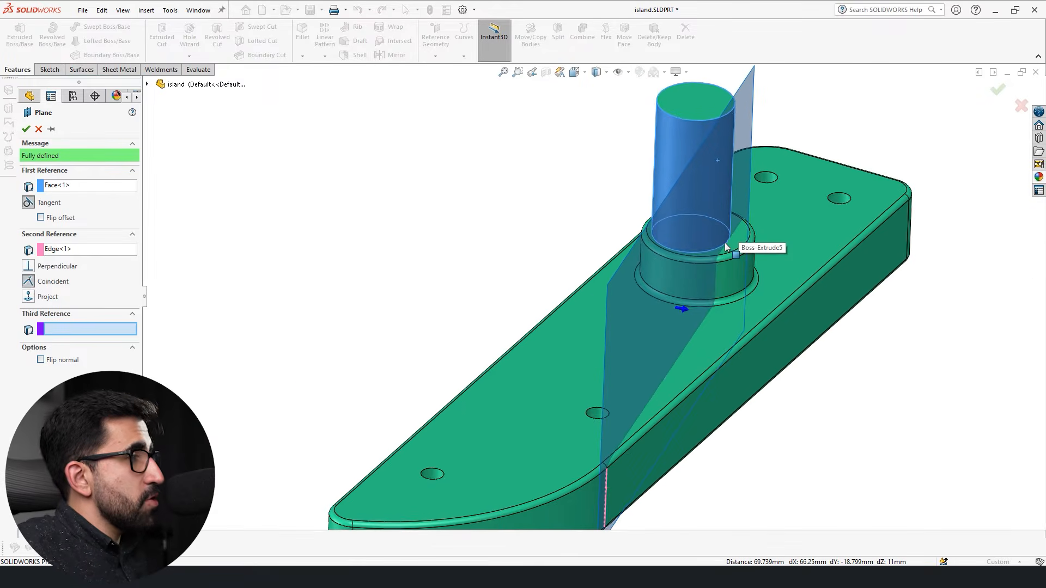
pyautogui.moveTo(725, 244); pyautogui.dragTo(707, 275, button='middle')
pyautogui.moveTo(636, 424); pyautogui.dragTo(584, 468, button='middle')
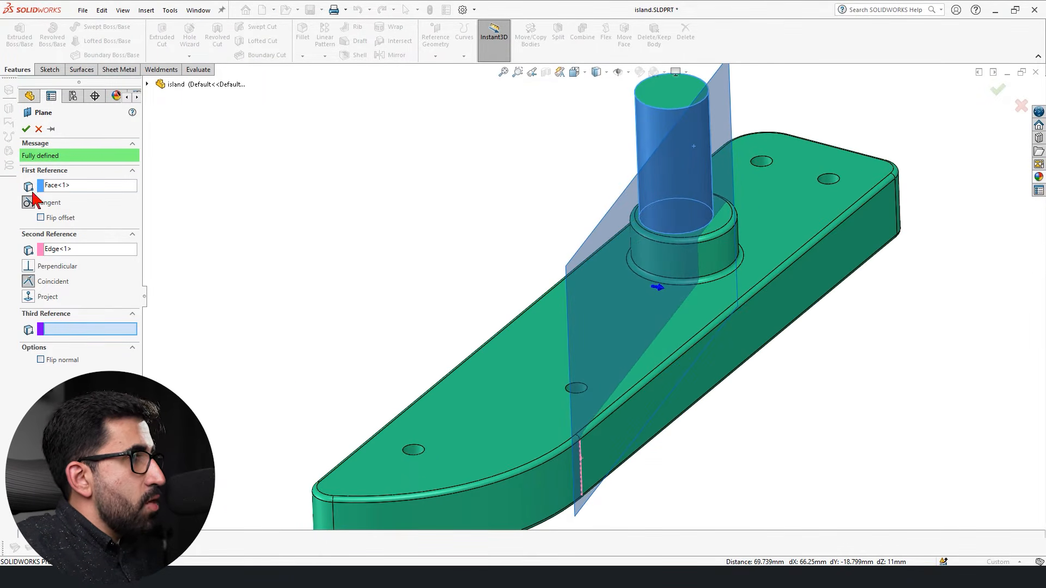
pyautogui.click(41, 219)
pyautogui.click(40, 219)
pyautogui.click(40, 217)
pyautogui.click(41, 218)
pyautogui.click(40, 218)
pyautogui.click(40, 218)
pyautogui.click(40, 218)
pyautogui.click(40, 218)
pyautogui.click(41, 218)
pyautogui.click(40, 218)
pyautogui.click(41, 218)
pyautogui.click(40, 218)
pyautogui.click(40, 218)
pyautogui.click(41, 217)
pyautogui.click(41, 218)
pyautogui.click(41, 218)
pyautogui.click(41, 218)
pyautogui.click(40, 218)
pyautogui.click(41, 218)
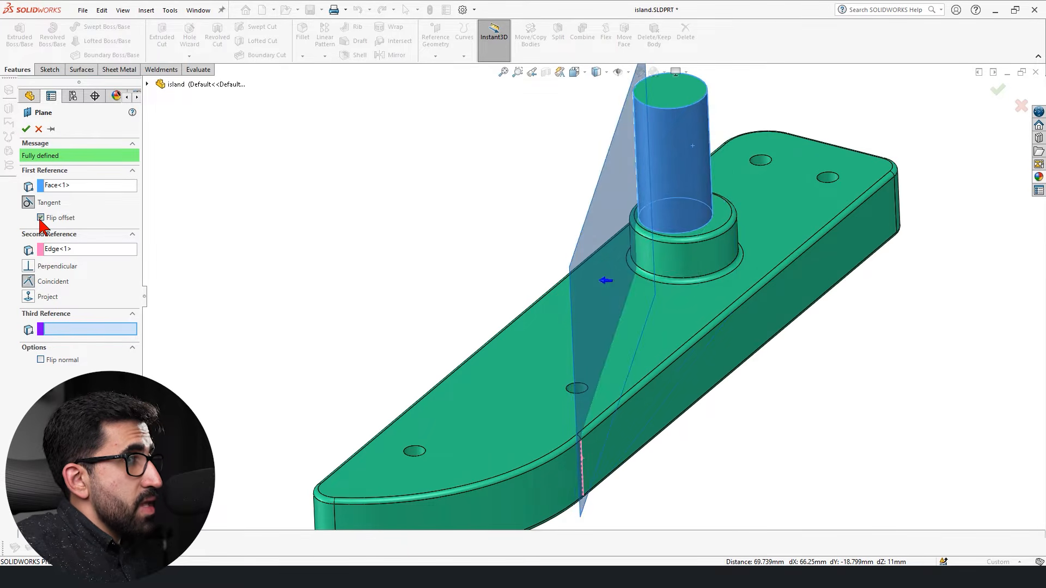
pyautogui.click(41, 218)
pyautogui.click(40, 218)
pyautogui.click(41, 217)
pyautogui.click(41, 218)
pyautogui.click(41, 218)
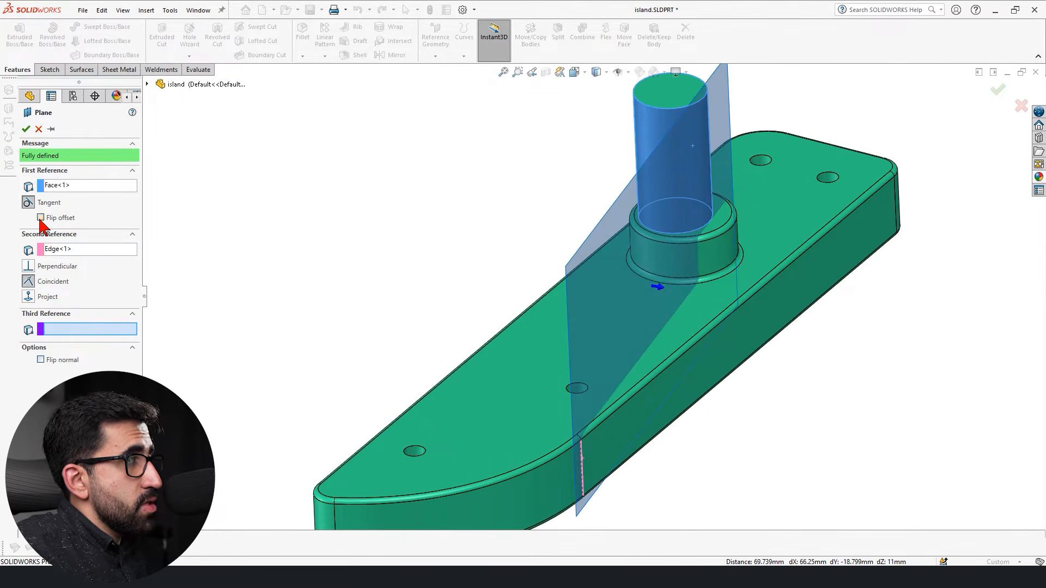
# Remove the cylinder's side face and the vertical edge from the plane's references.
pyautogui.moveTo(207, 341); pyautogui.dragTo(504, 376, button='middle')
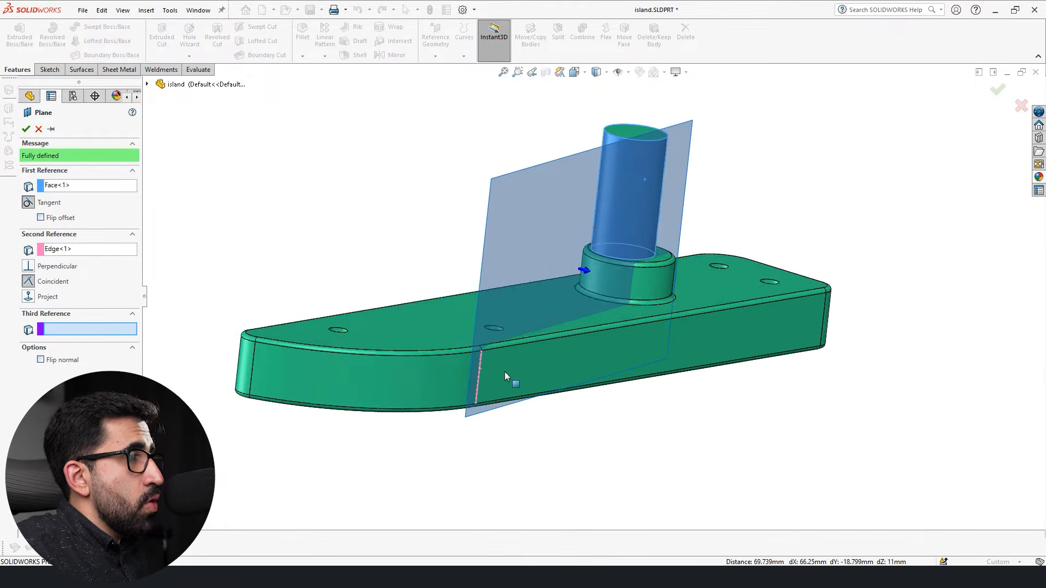
pyautogui.click(58, 187)
pyautogui.press('Delete')
pyautogui.click(74, 219)
pyautogui.press('Delete')
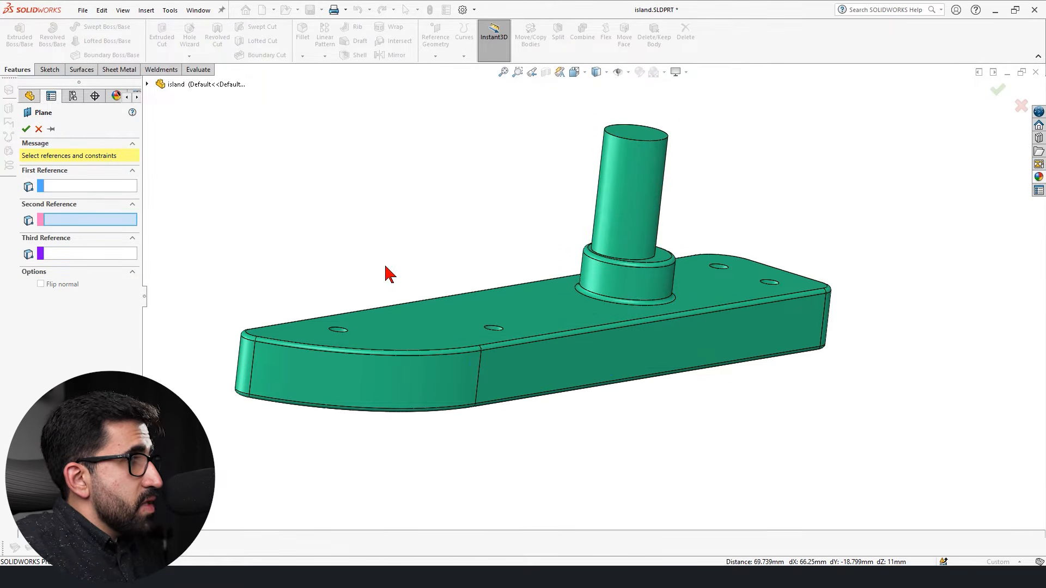
# Define the plane as tangent to the cylinder's side face and perpendicular to the Right Plane.
pyautogui.scroll(-2, 592, 264)
pyautogui.scroll(6, 592, 265)
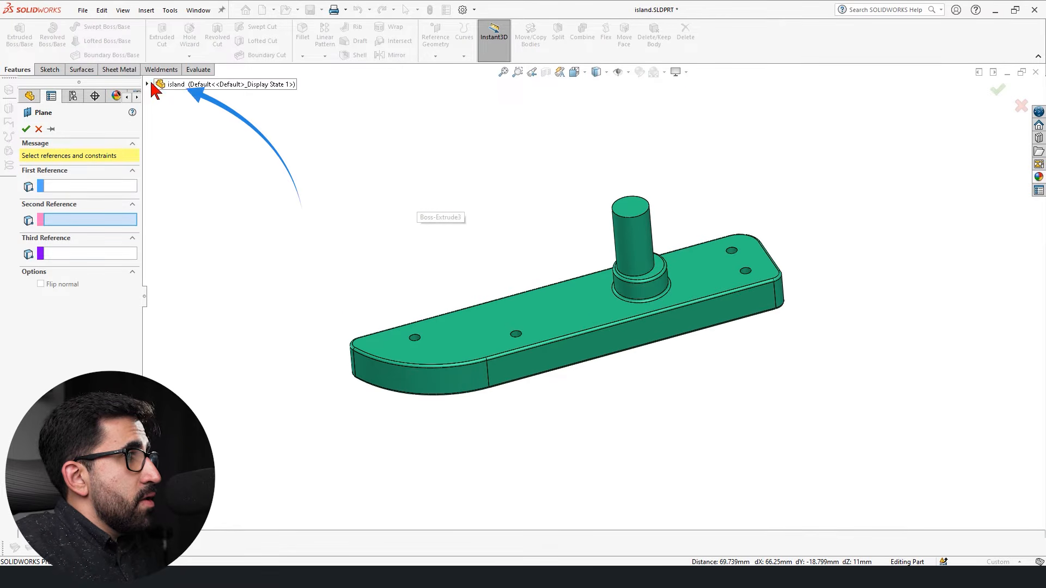
pyautogui.click(147, 84)
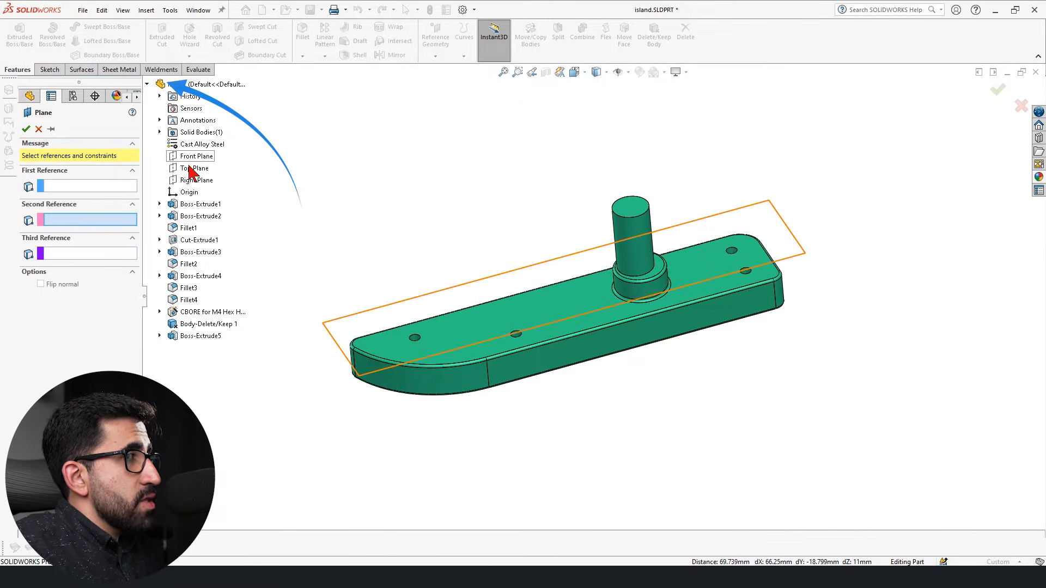
pyautogui.click(194, 185)
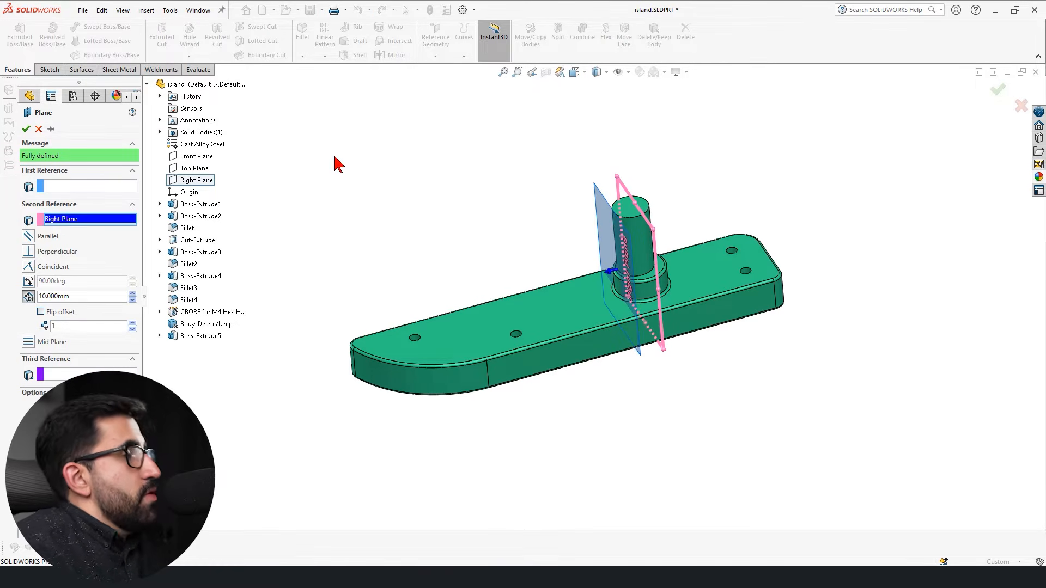
pyautogui.scroll(-2, 843, 194)
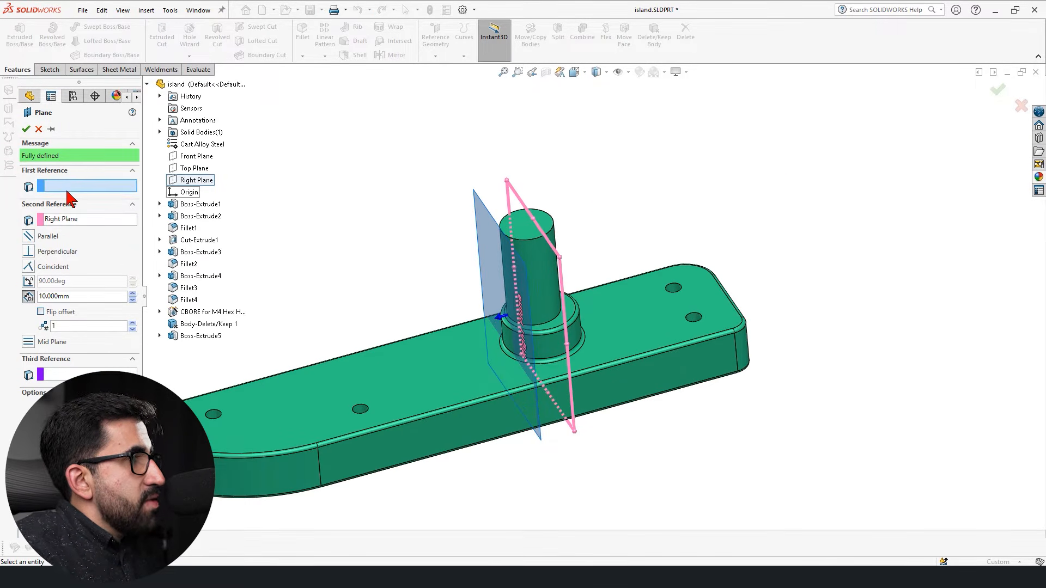
pyautogui.scroll(-2, 596, 277)
pyautogui.click(512, 283)
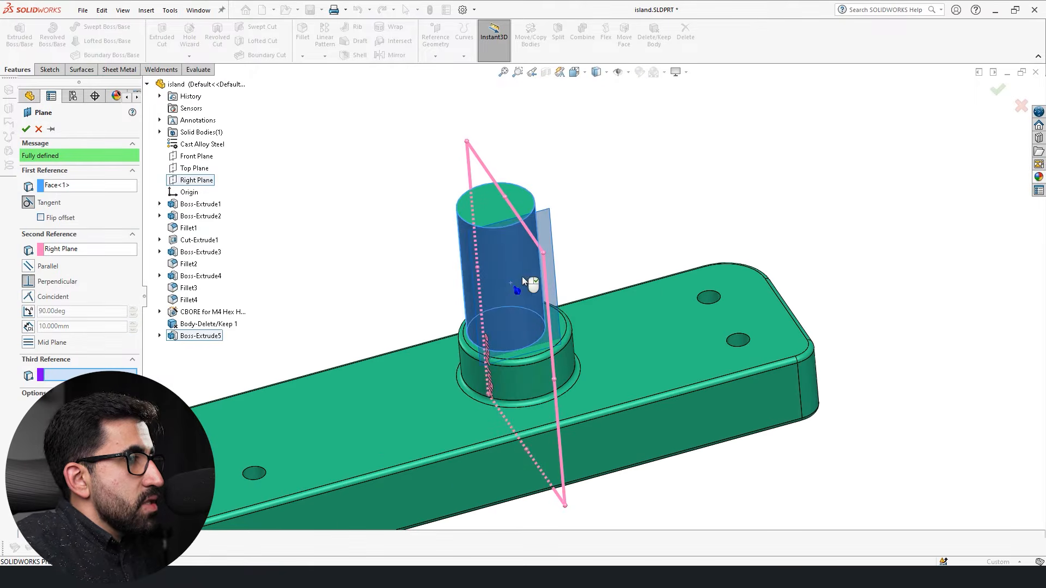
# Replace the plane's perpendicular constraint to the Right Plane with an angle and sweep it upward from 90 degrees through a full turn.
pyautogui.moveTo(509, 280); pyautogui.dragTo(533, 416, button='middle')
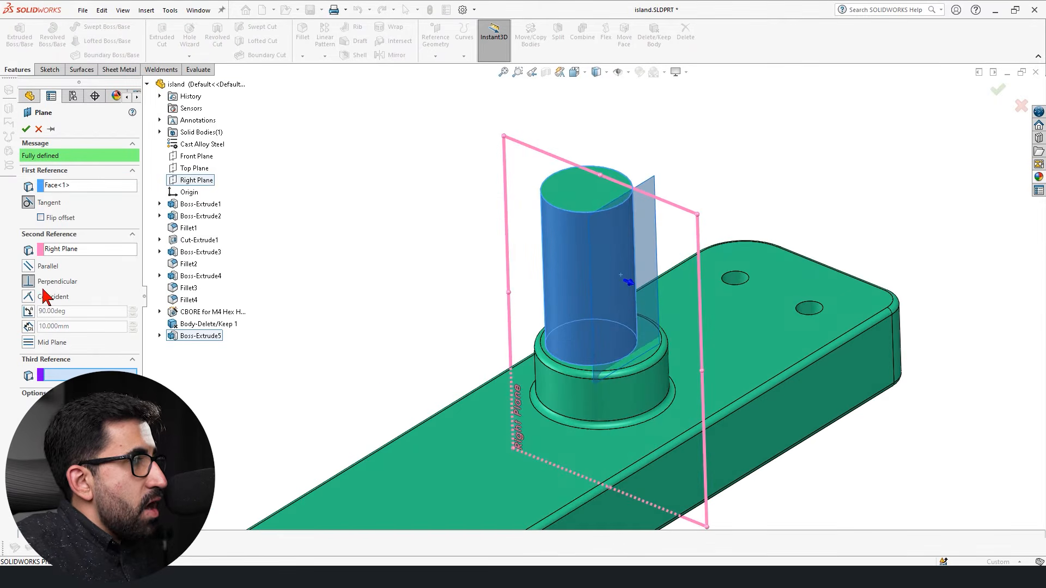
pyautogui.click(28, 311)
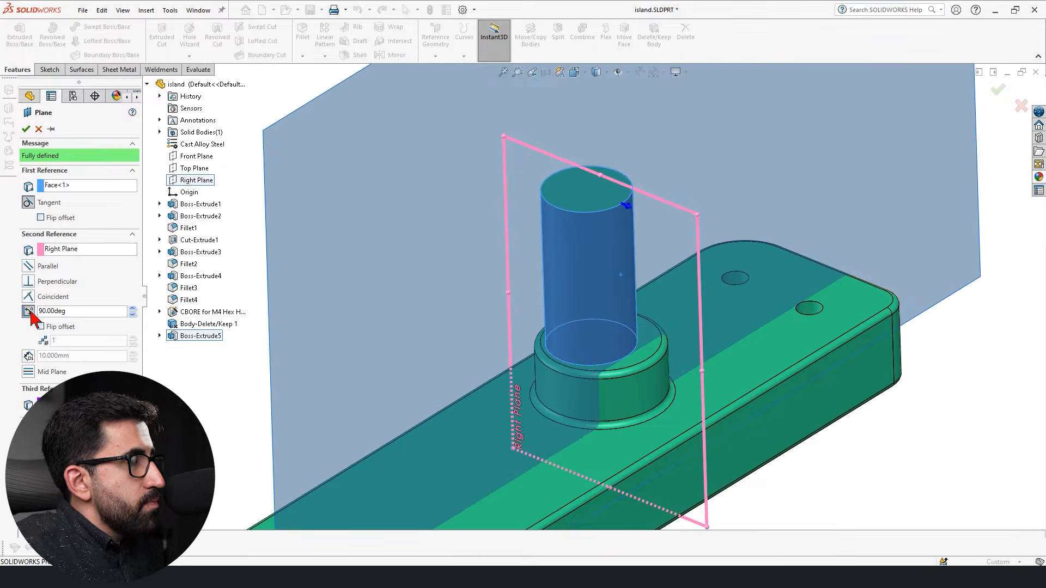
pyautogui.scroll(20, 134, 311)
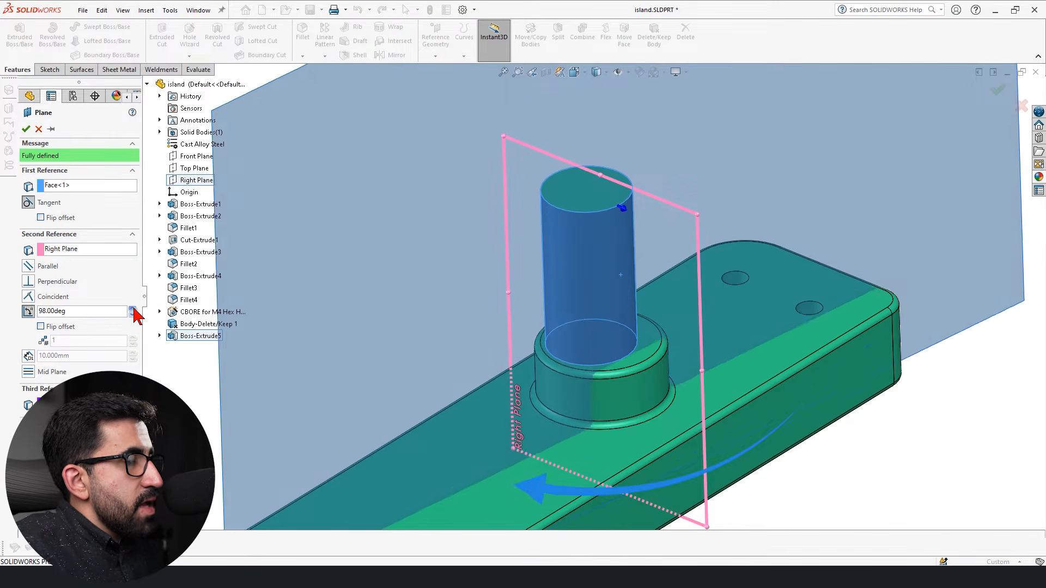
pyautogui.scroll(20, 134, 312)
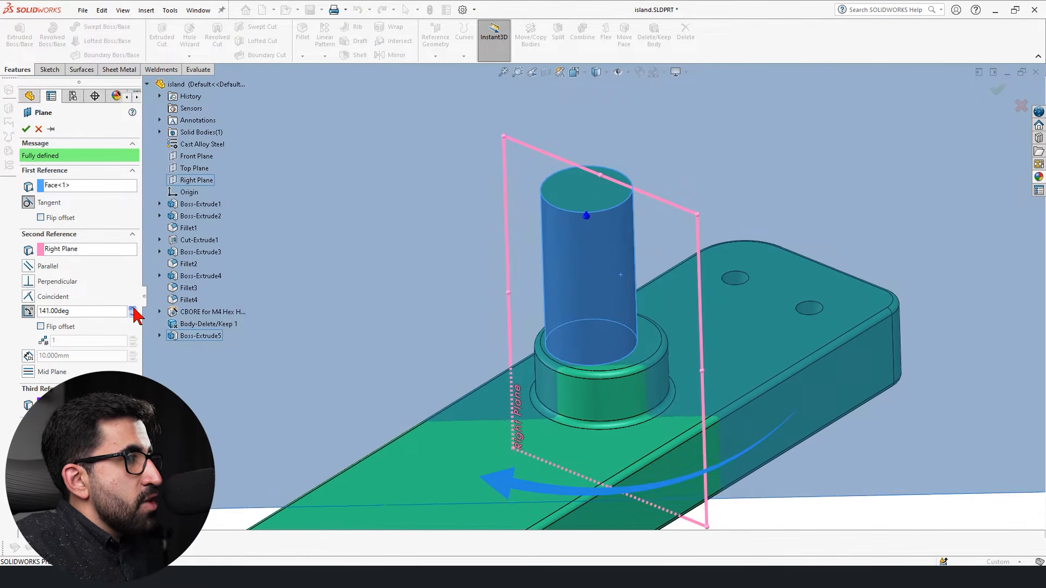
pyautogui.scroll(20, 133, 312)
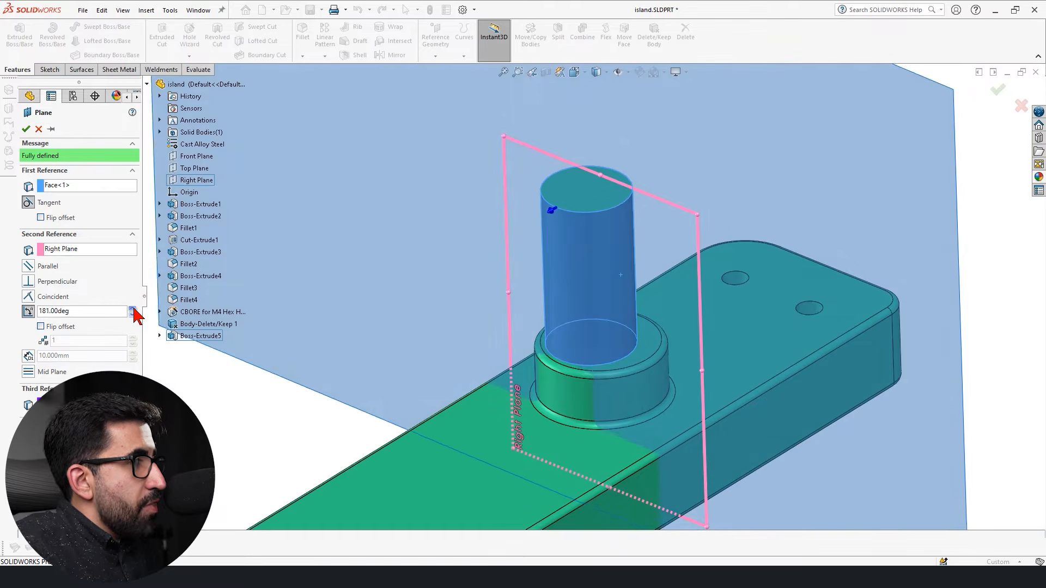
pyautogui.scroll(20, 133, 312)
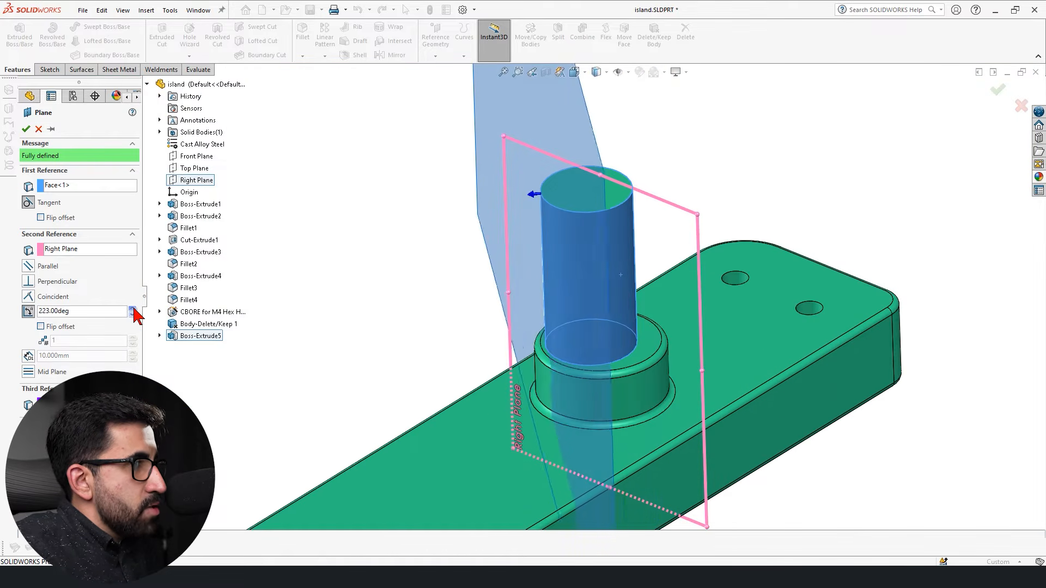
pyautogui.scroll(20, 133, 311)
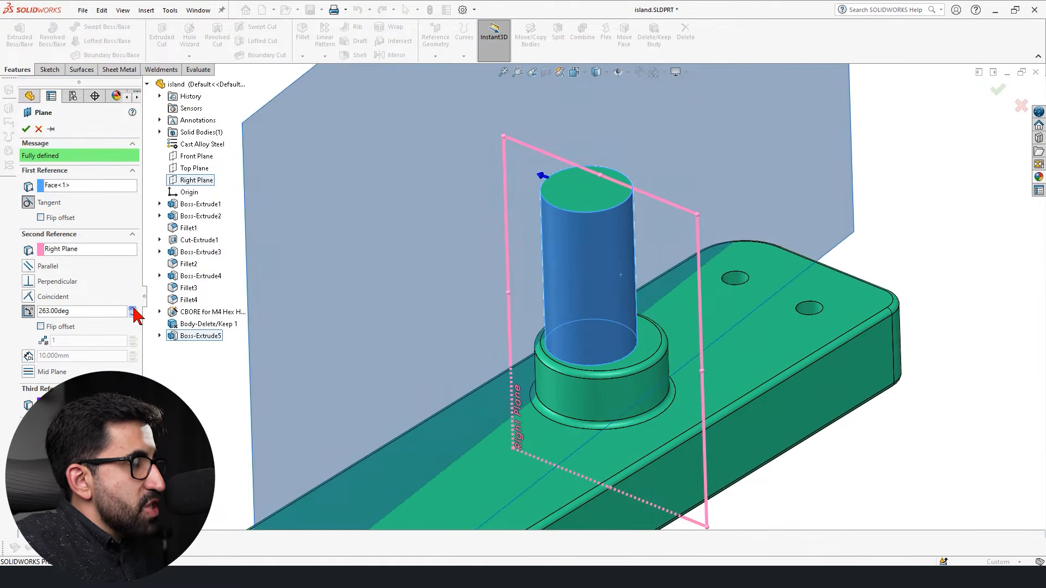
pyautogui.scroll(20, 134, 311)
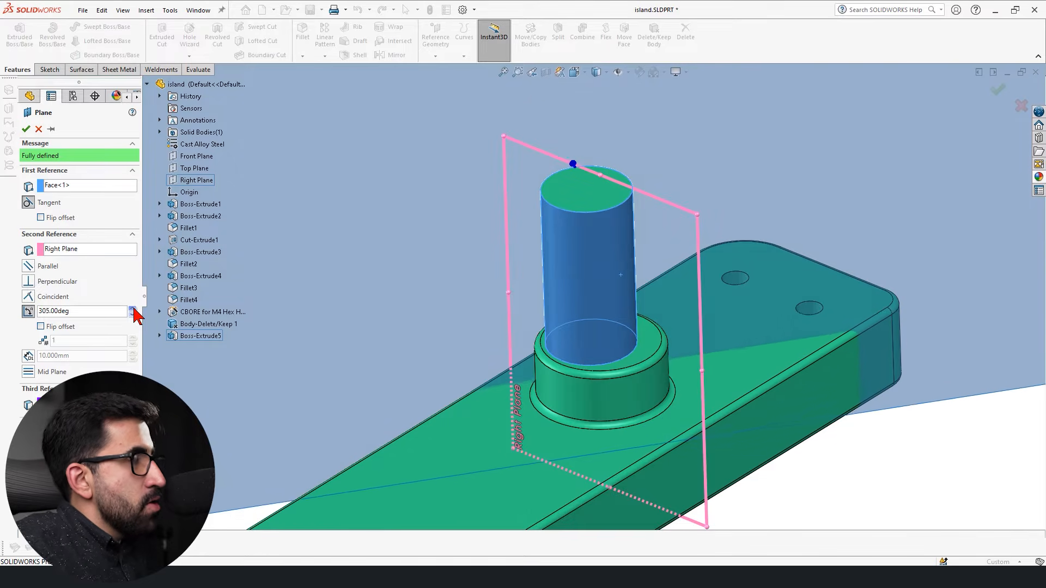
pyautogui.scroll(20, 133, 311)
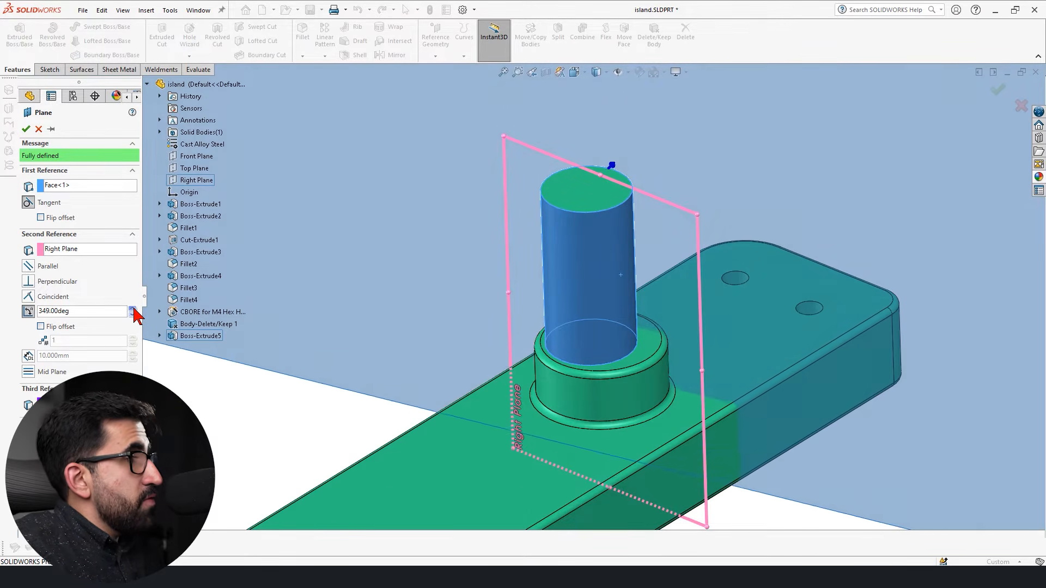
pyautogui.scroll(20, 134, 312)
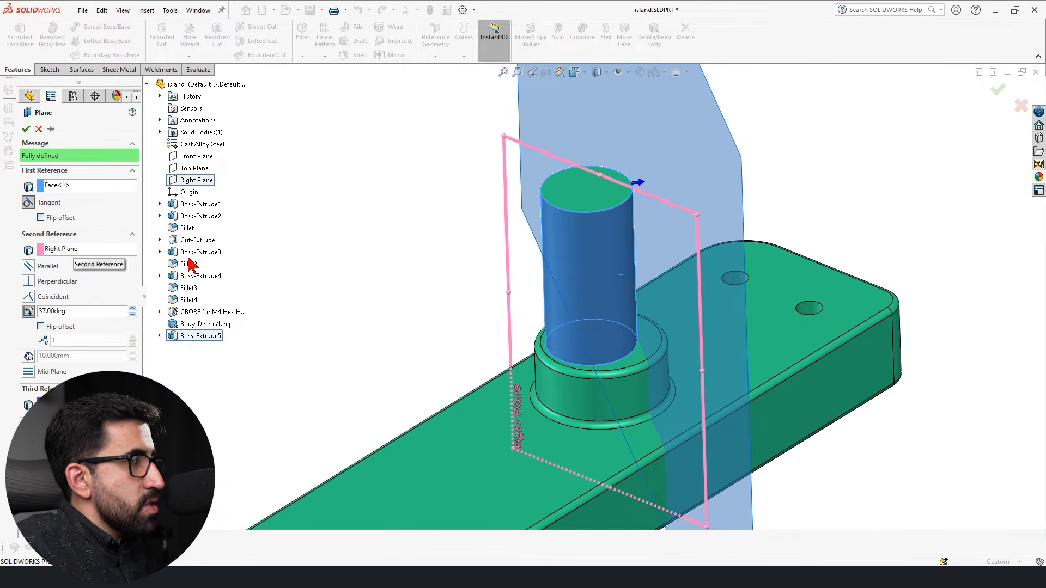
pyautogui.scroll(1, 518, 295)
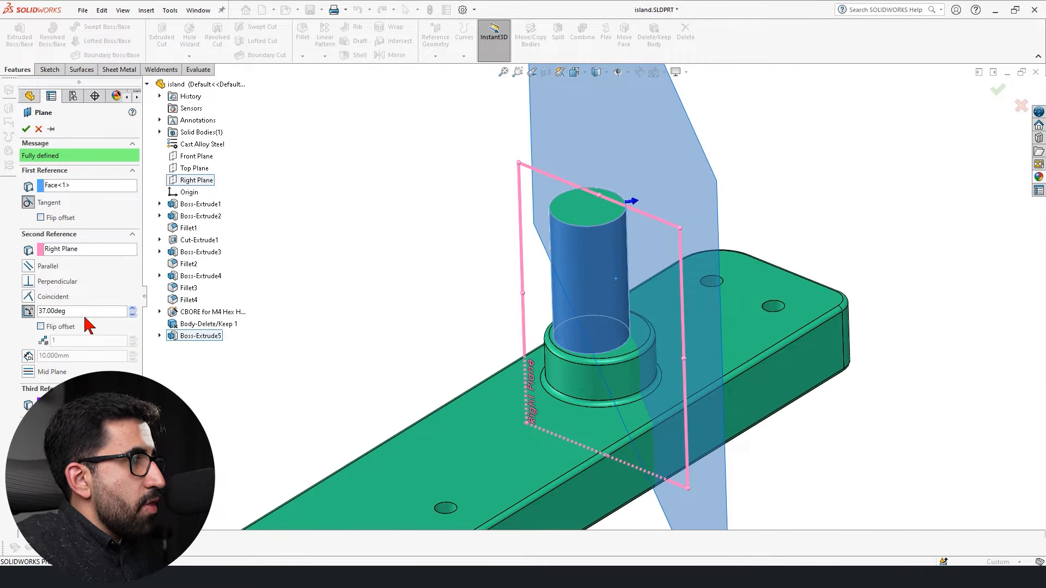
pyautogui.moveTo(457, 361); pyautogui.dragTo(711, 223, button='middle')
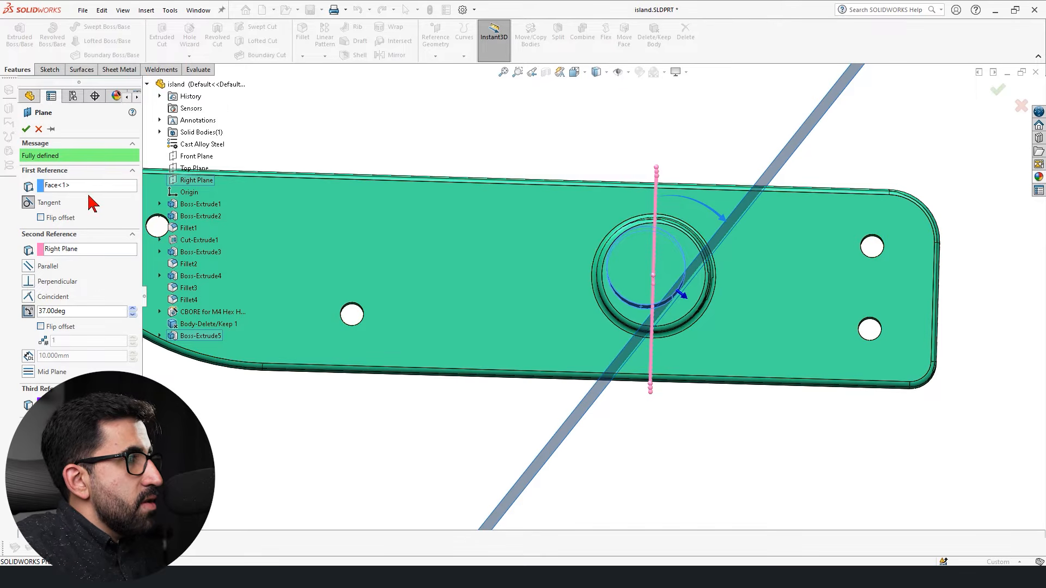
pyautogui.moveTo(626, 342); pyautogui.dragTo(605, 322, button='middle')
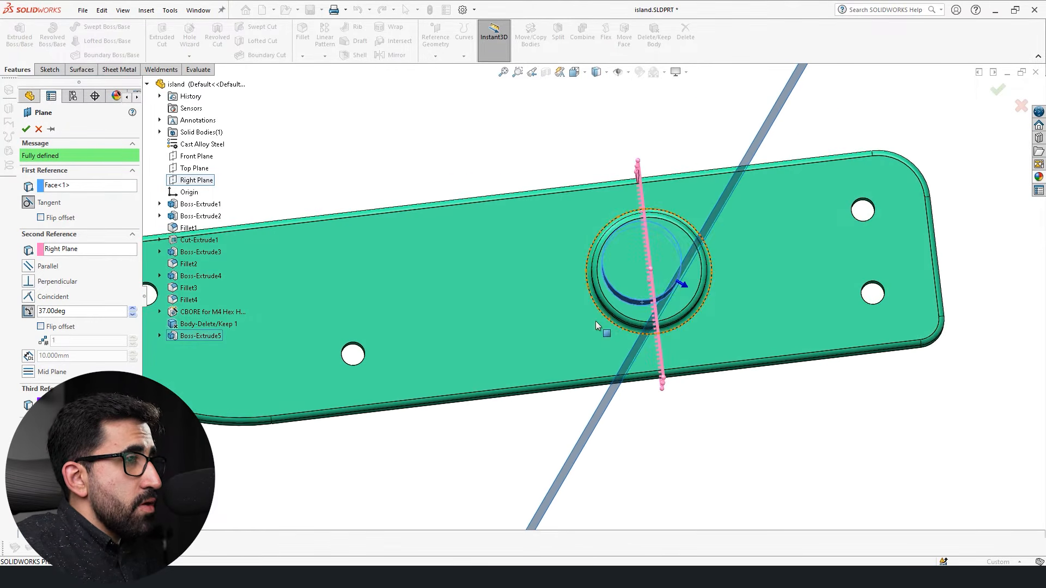
pyautogui.click(134, 310)
pyautogui.moveTo(132, 309); pyautogui.dragTo(133, 309)
# Remove the Right Plane and the cylinder's side face from the plane's references.
pyautogui.press('Delete')
pyautogui.click(69, 187)
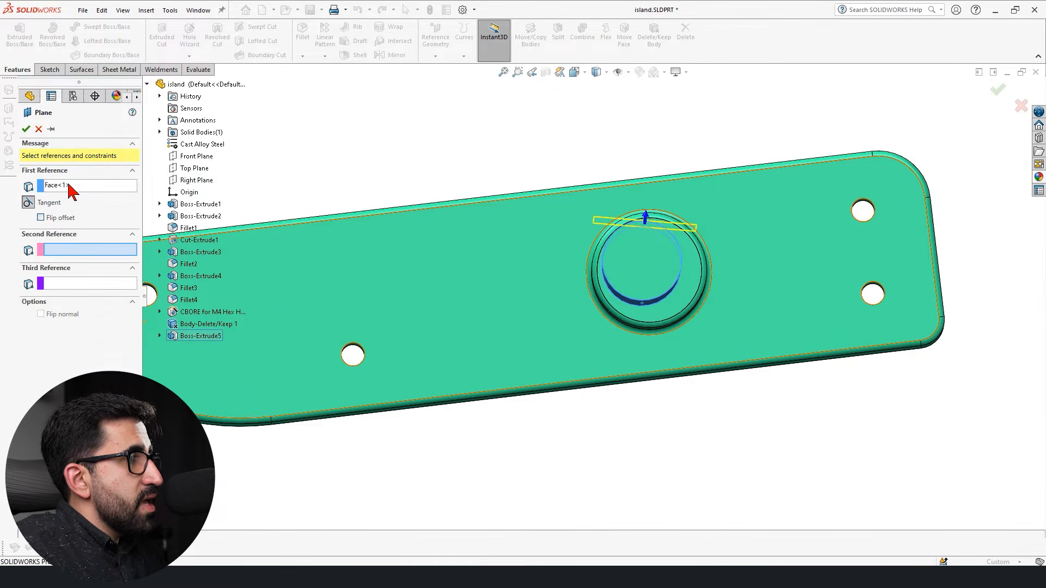
pyautogui.press('Delete')
# Define the plane as perpendicular to the block's long straight side face and tangent to the cylinder's side face.
pyautogui.moveTo(520, 179); pyautogui.dragTo(566, 379, button='middle')
pyautogui.click(407, 397)
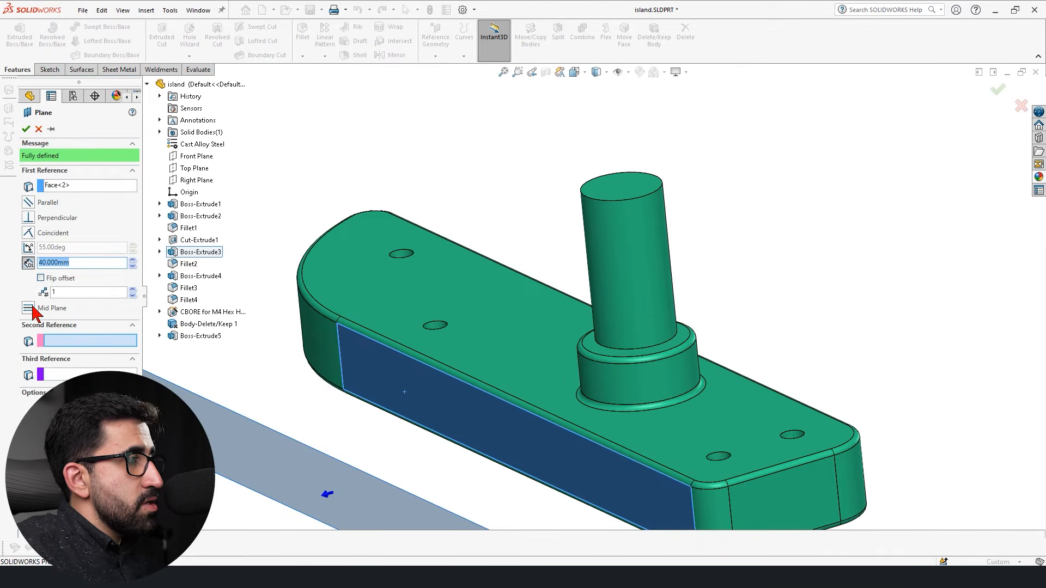
pyautogui.click(616, 265)
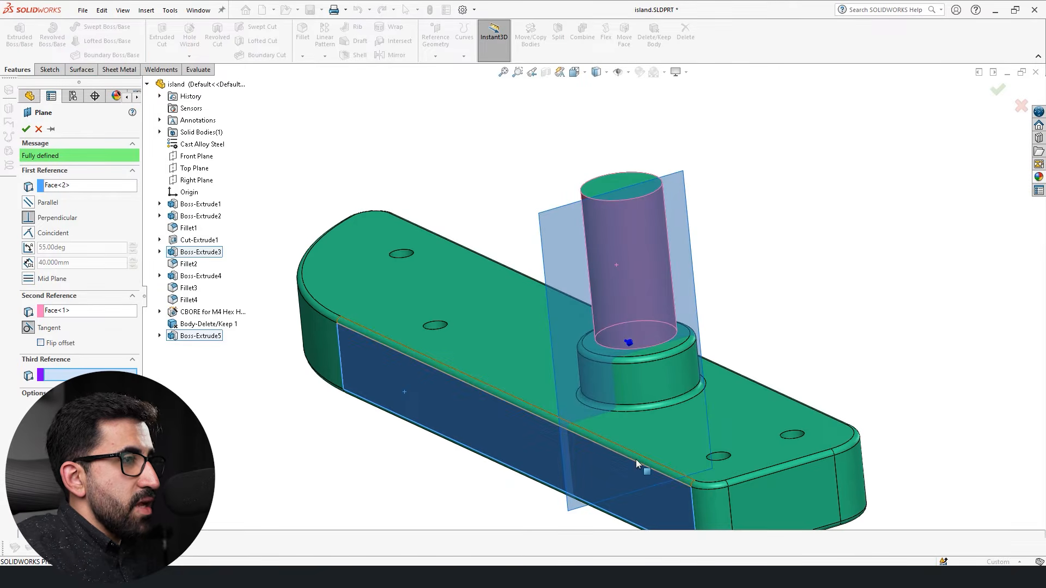
pyautogui.moveTo(646, 452); pyautogui.dragTo(499, 427, button='middle')
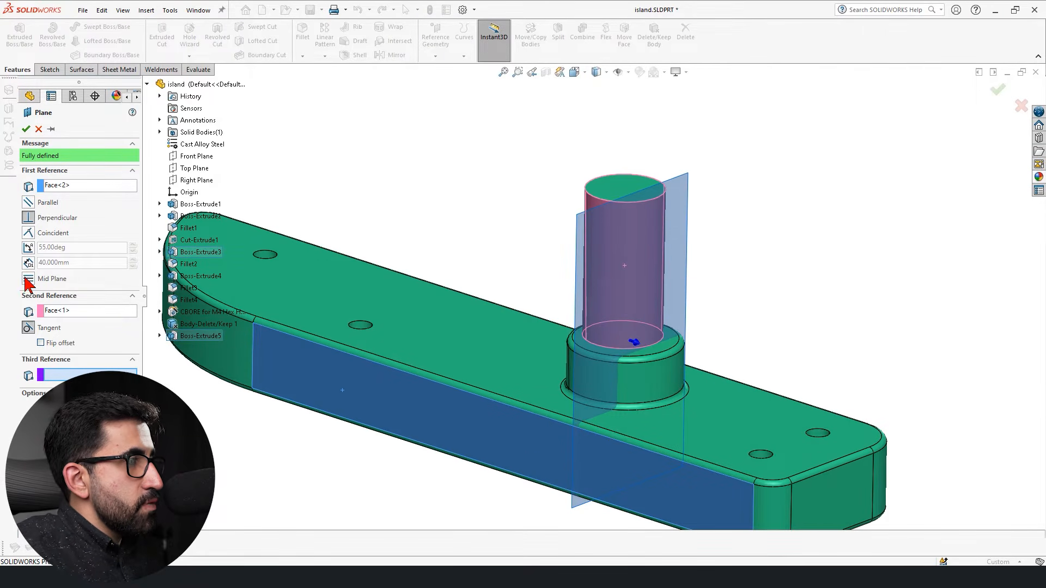
# Constrain the plane at 55 degrees to the block's side face and switch the angle's flipped offset on and off.
pyautogui.click(27, 248)
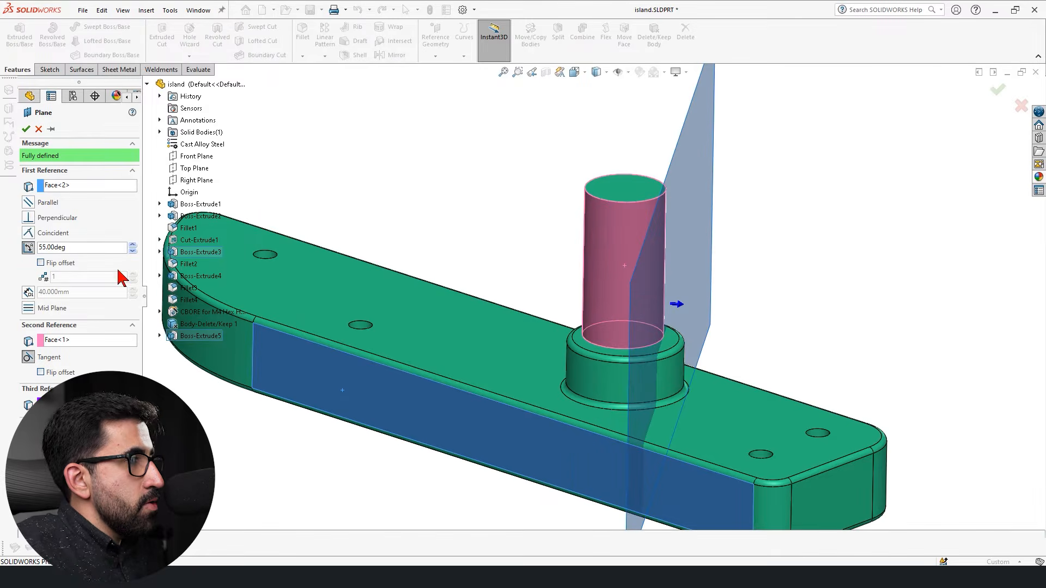
pyautogui.click(41, 263)
pyautogui.click(41, 263)
pyautogui.click(41, 263)
pyautogui.click(41, 263)
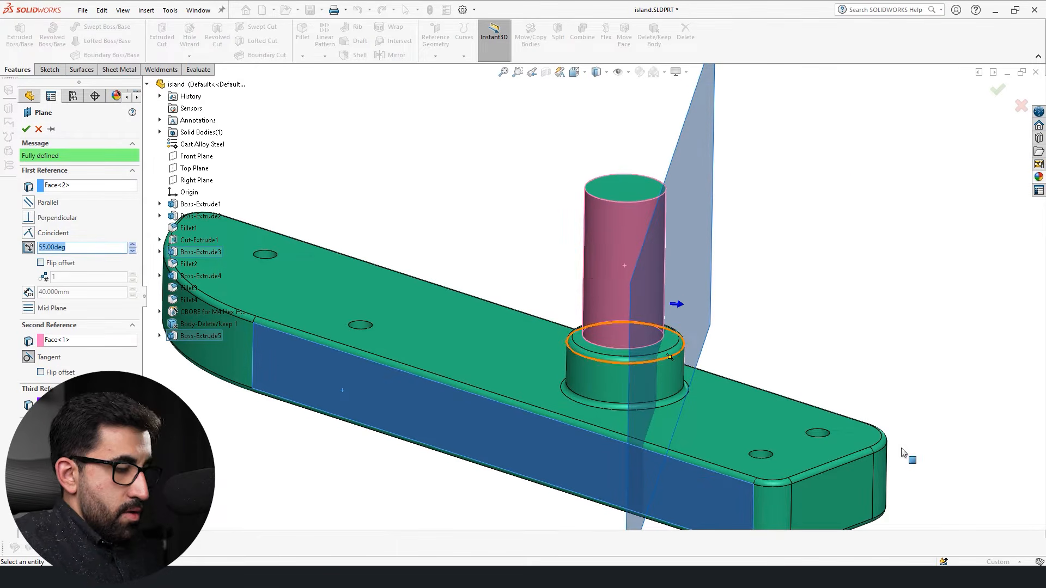
# Set the plane's angle to the block's side face to 45 degrees and flip the offset of its tangency to the cylinder.
pyautogui.press('Return')
pyautogui.moveTo(1003, 479); pyautogui.dragTo(815, 413, button='middle')
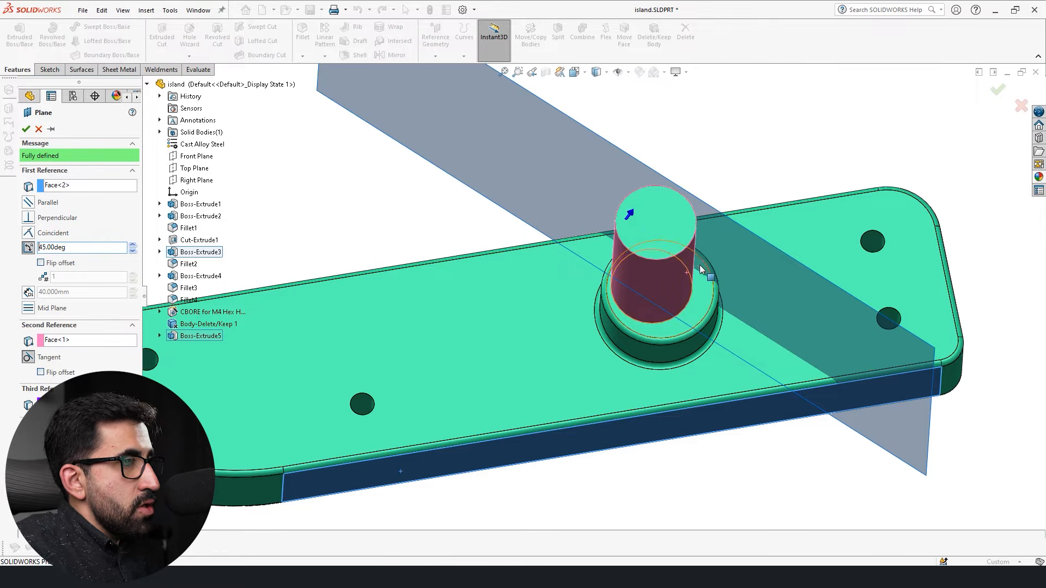
pyautogui.click(41, 372)
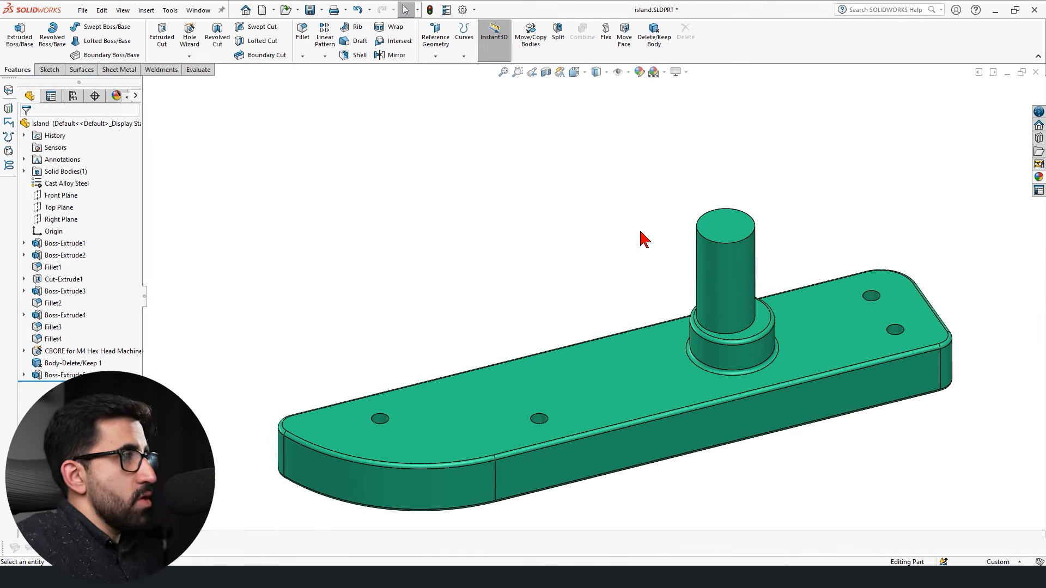
# Define a new plane through three vertices: both ends of the curved end's upper edge and one at the block's opposite end.
pyautogui.click(450, 52)
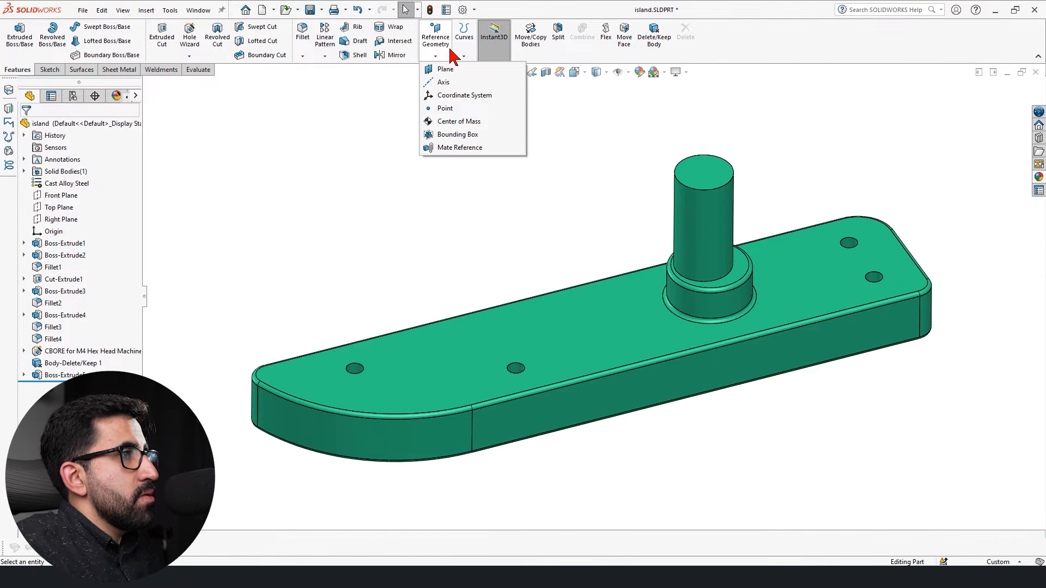
pyautogui.click(445, 70)
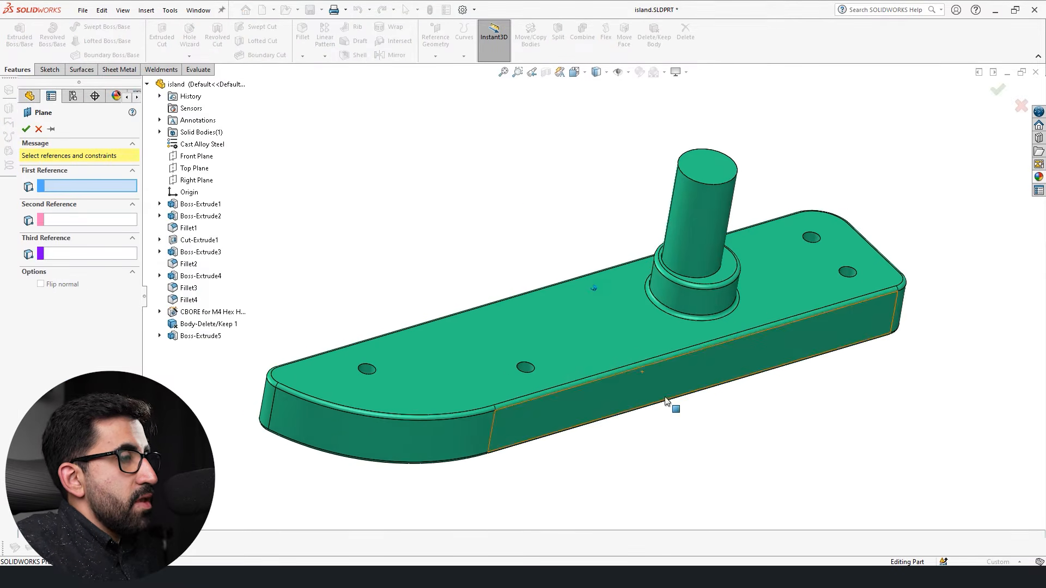
pyautogui.moveTo(501, 468); pyautogui.dragTo(397, 466, button='middle')
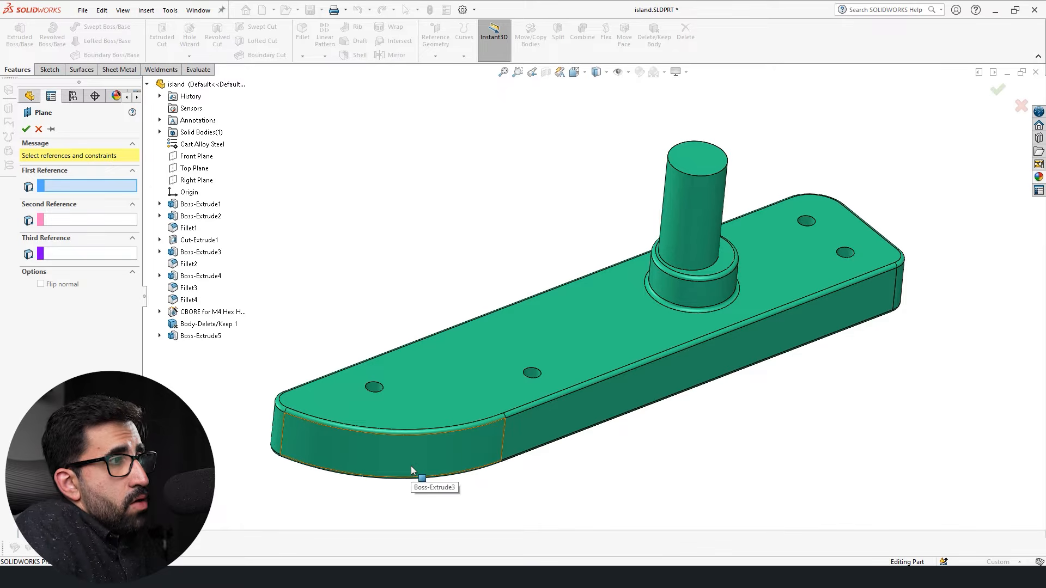
pyautogui.click(283, 417)
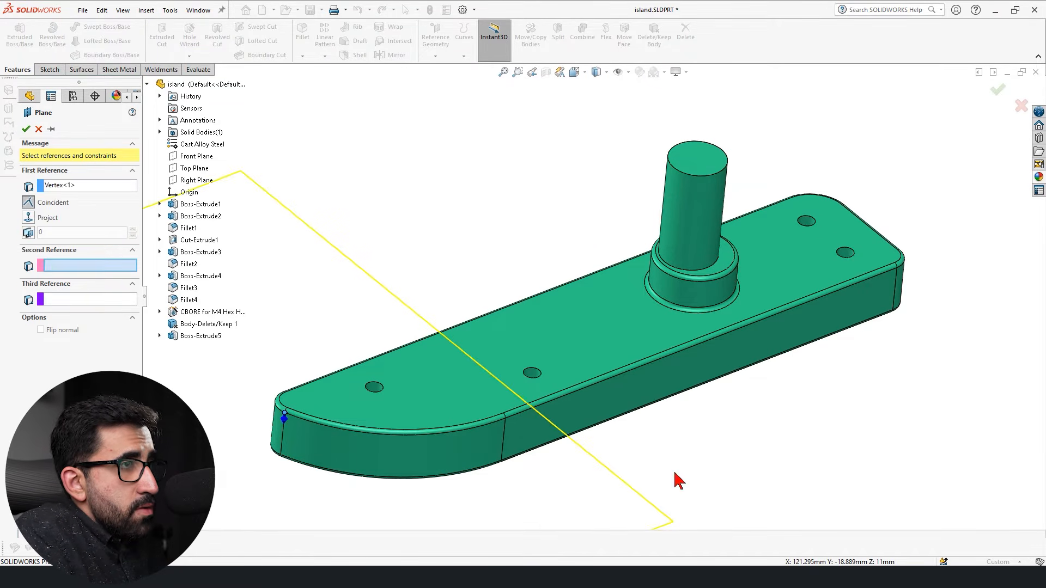
pyautogui.click(502, 419)
pyautogui.moveTo(875, 376); pyautogui.dragTo(844, 337, button='middle')
pyautogui.moveTo(862, 297); pyautogui.dragTo(855, 517, button='middle')
pyautogui.click(851, 276)
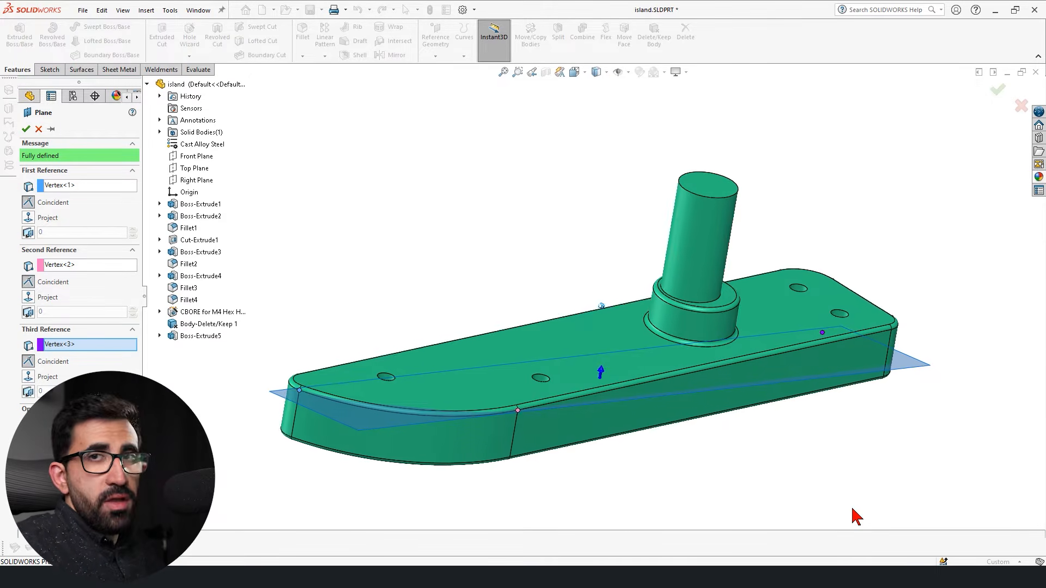
pyautogui.moveTo(854, 512); pyautogui.dragTo(850, 512, button='middle')
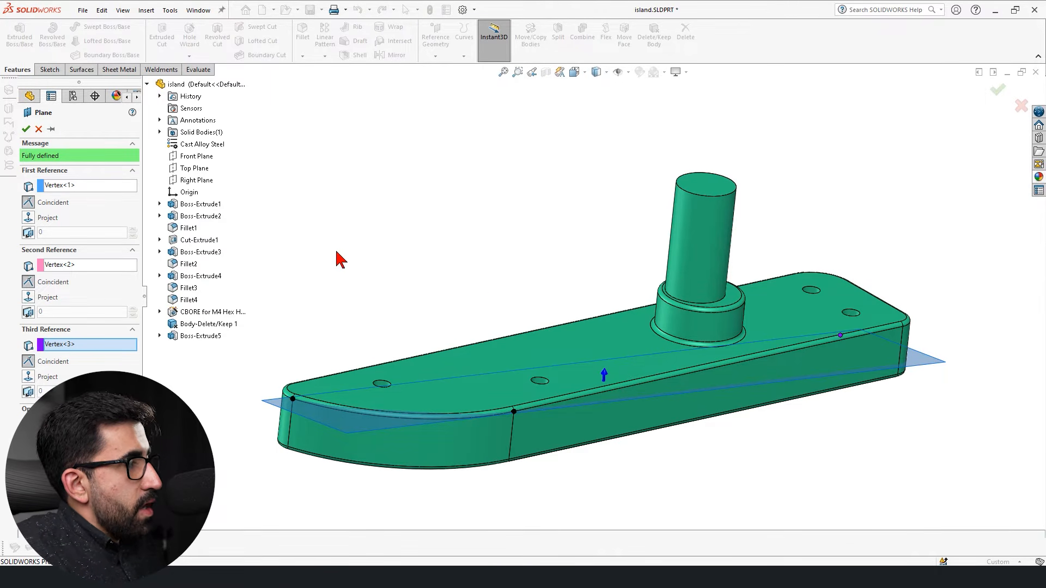
pyautogui.press('Return')
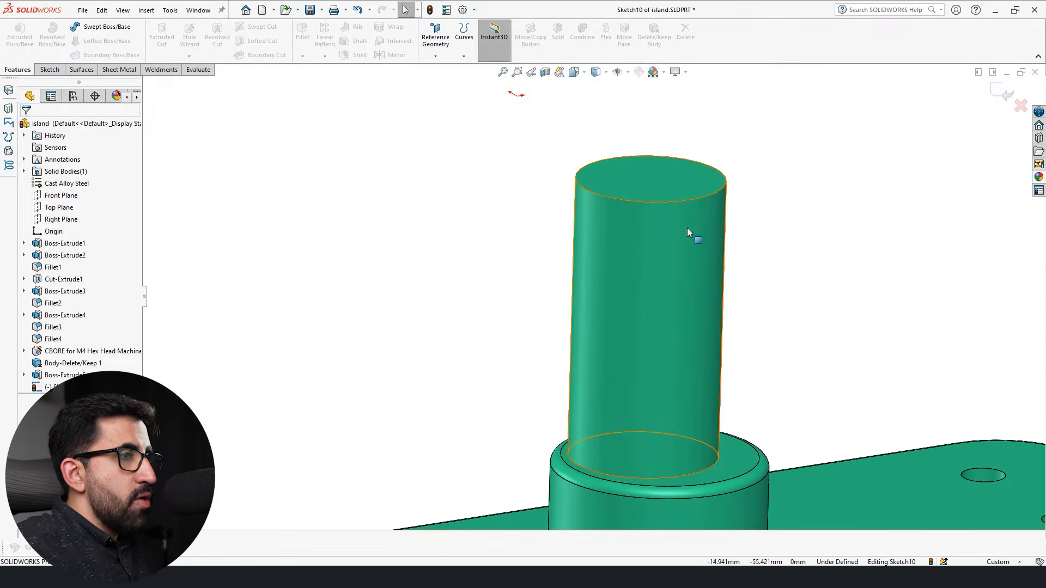
pyautogui.scroll(7, 626, 329)
pyautogui.scroll(-3, 602, 328)
pyautogui.moveTo(620, 325); pyautogui.dragTo(603, 349, button='middle')
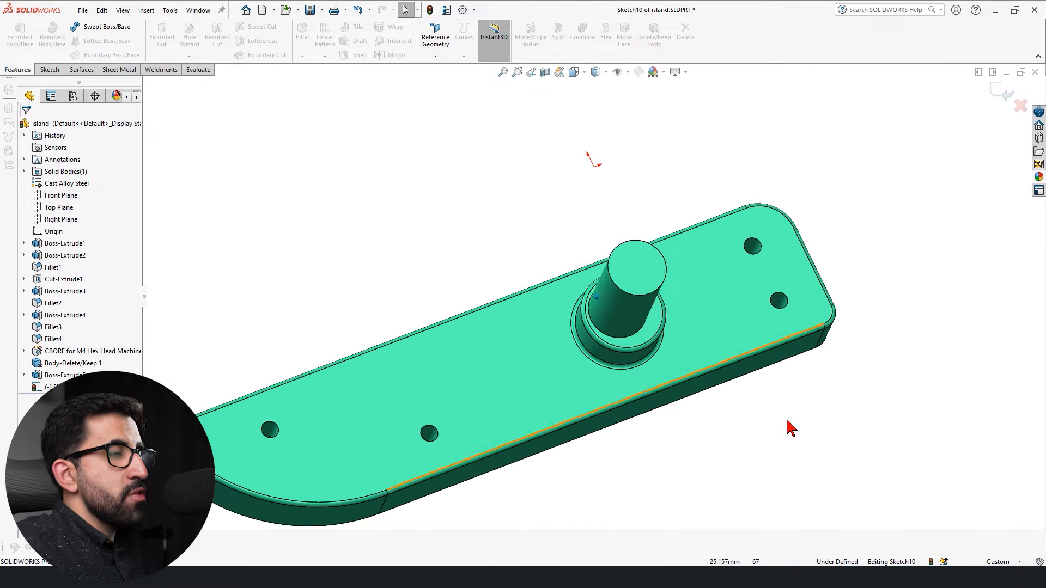
pyautogui.moveTo(787, 422); pyautogui.dragTo(780, 412, button='middle')
pyautogui.scroll(2, 780, 412)
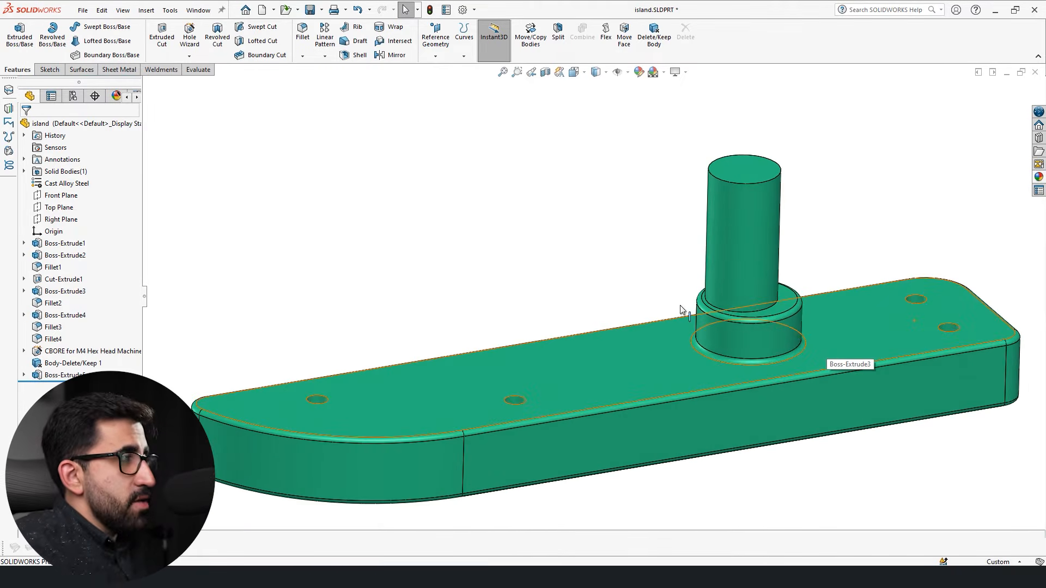
# Create a plane offset about 17.7 mm from the Front Plane, above the block, and start a sketch on it.
pyautogui.keyDown('ctrl'); pyautogui.moveTo(837, 245); pyautogui.dragTo(843, 170); pyautogui.keyUp('ctrl')
pyautogui.click(997, 89)
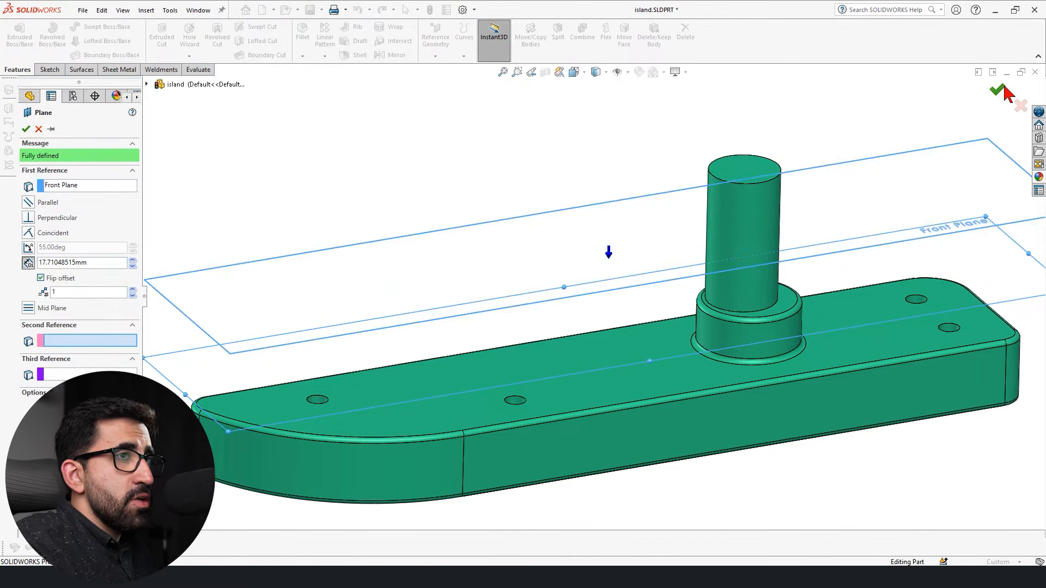
pyautogui.click(855, 174)
# Face the sketch plane and draw two concentric circles centred on the pin, one outside and one inside its outline.
pyautogui.press('space')
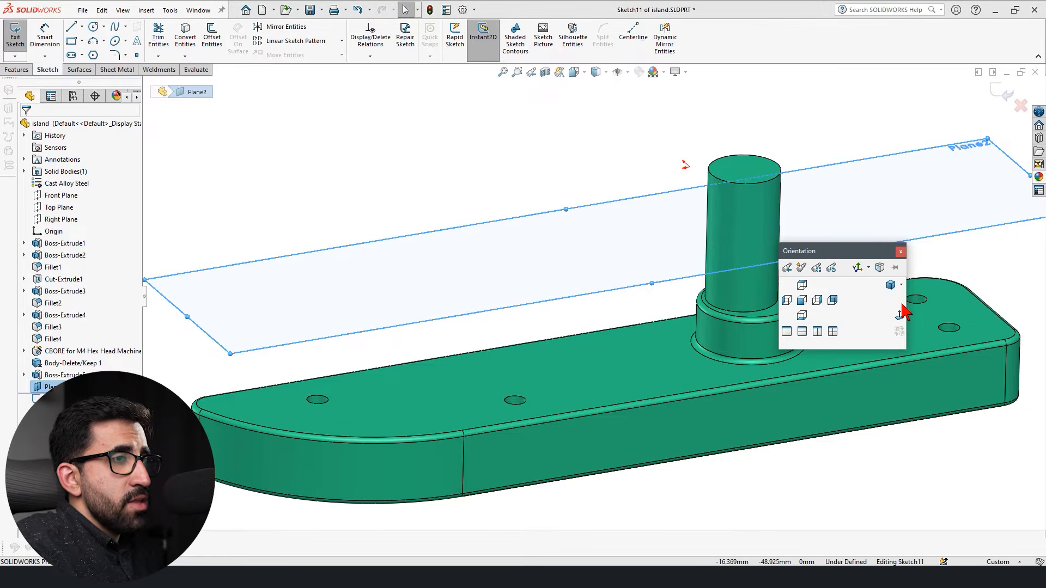
pyautogui.click(902, 306)
pyautogui.moveTo(336, 295); pyautogui.dragTo(403, 297, button='right')
pyautogui.press('capslock')
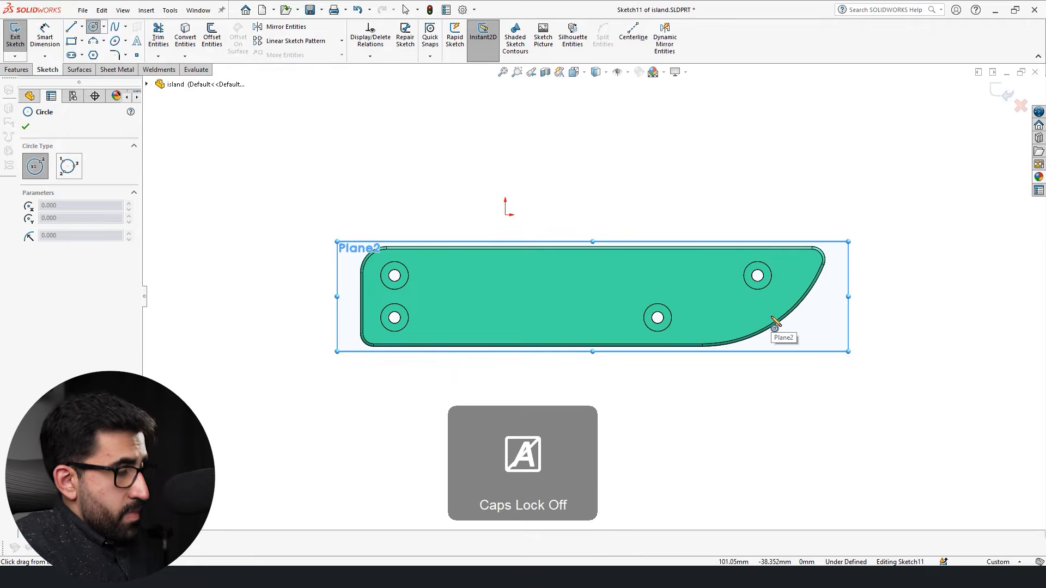
pyautogui.hotkey('ctrl', '8')
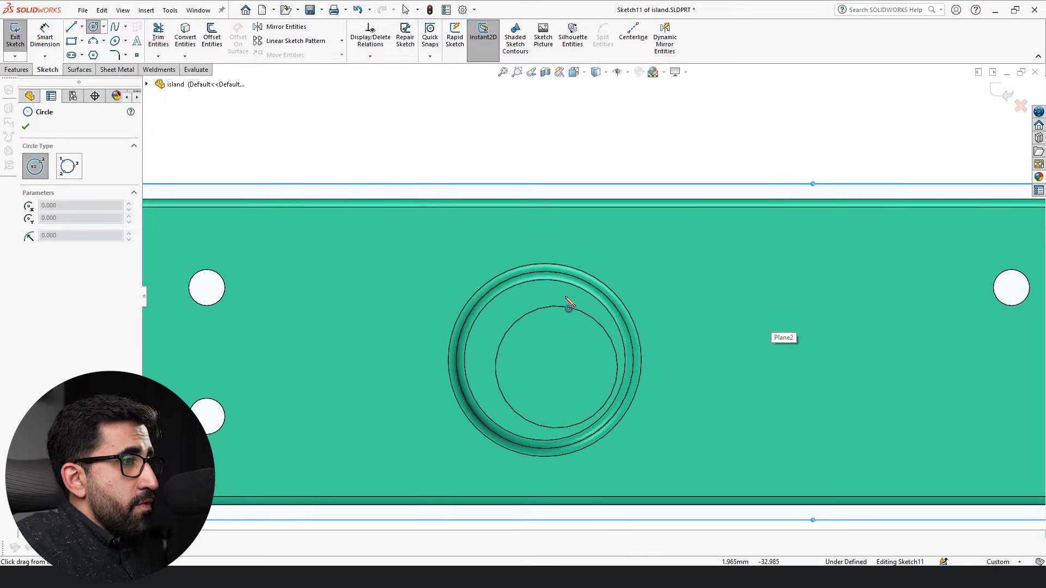
pyautogui.click(556, 368)
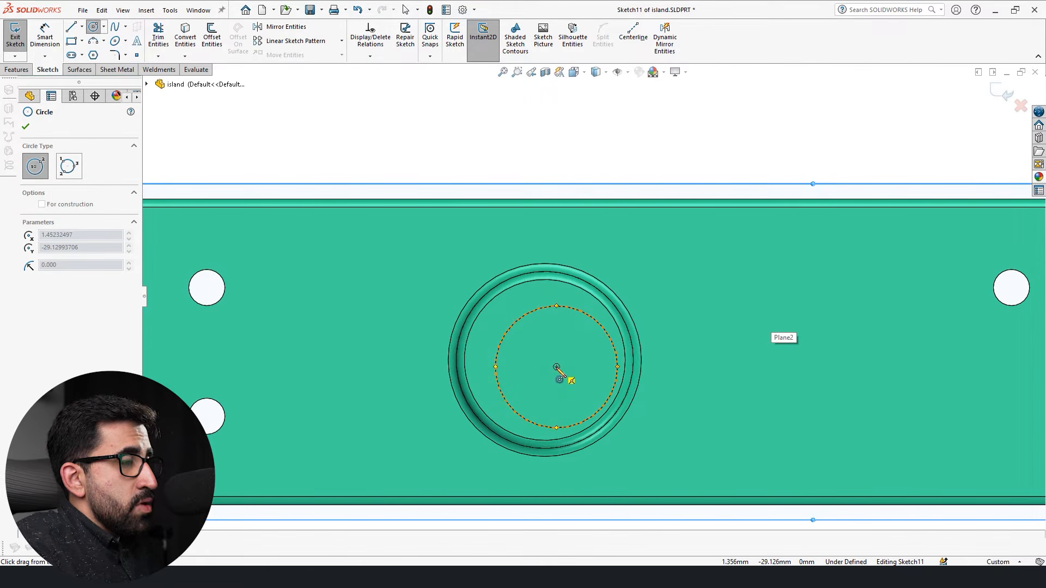
pyautogui.click(577, 300)
pyautogui.click(557, 368)
pyautogui.click(566, 325)
# Dimension the inner circle's diameter.
pyautogui.moveTo(588, 465); pyautogui.dragTo(576, 409, button='right')
pyautogui.click(568, 318)
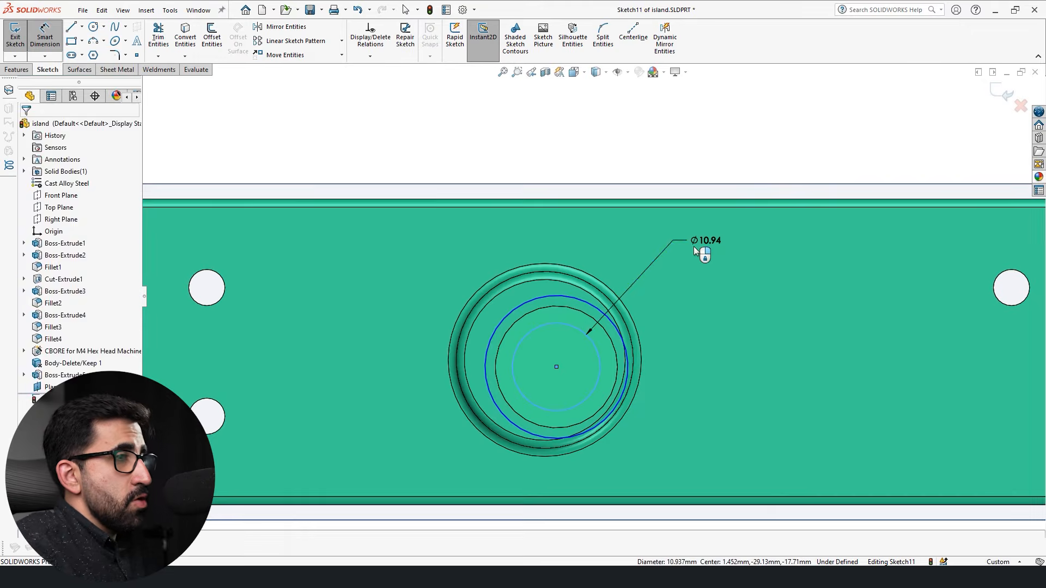
pyautogui.click(701, 240)
pyautogui.click(659, 225)
# Cut the ring between the circles 5 mm deep, reversed toward the block, and inspect the groove in the pin.
pyautogui.click(17, 69)
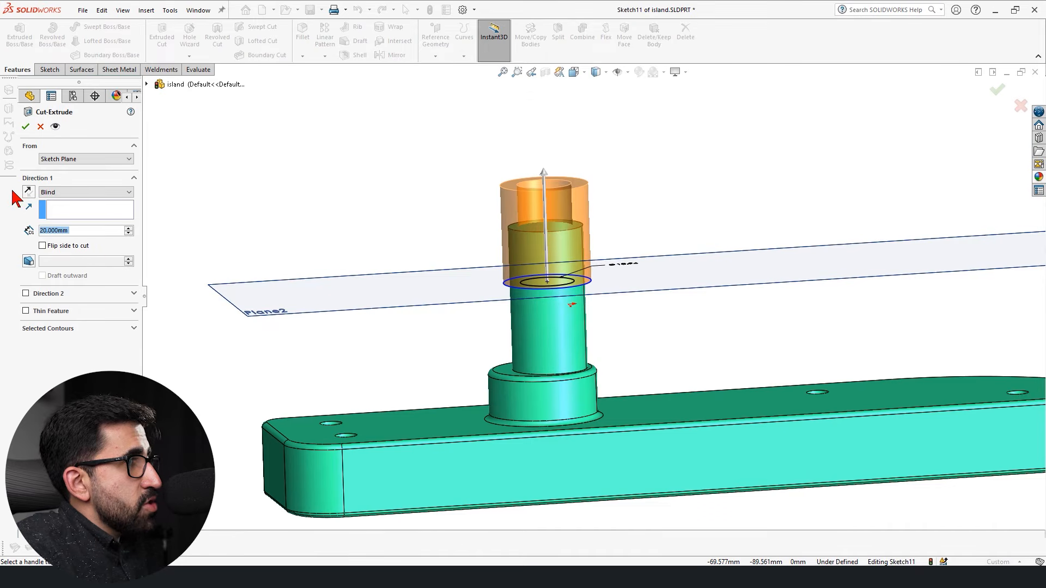
pyautogui.click(28, 192)
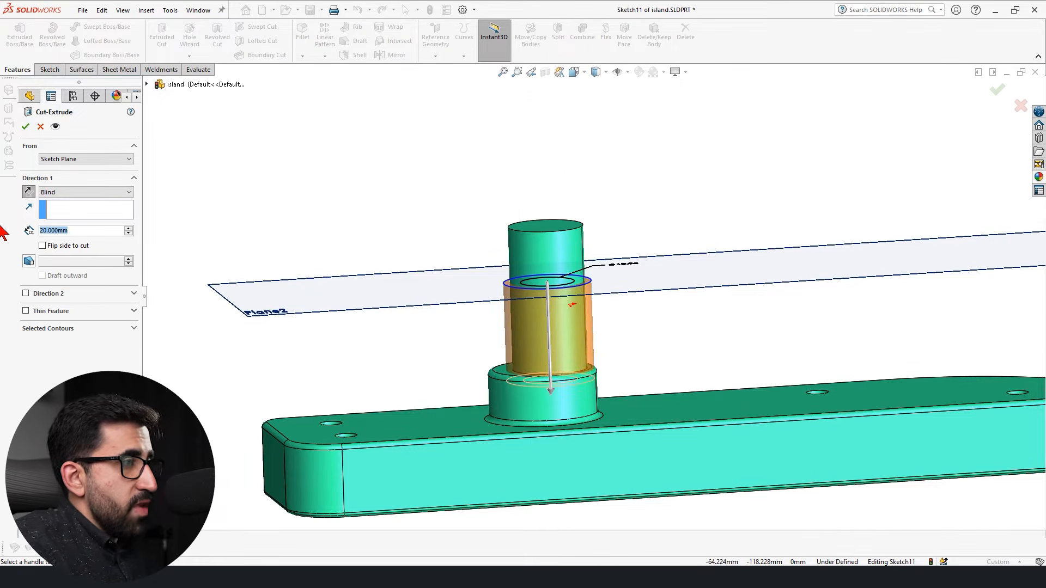
pyautogui.write('5')
pyautogui.press('Return')
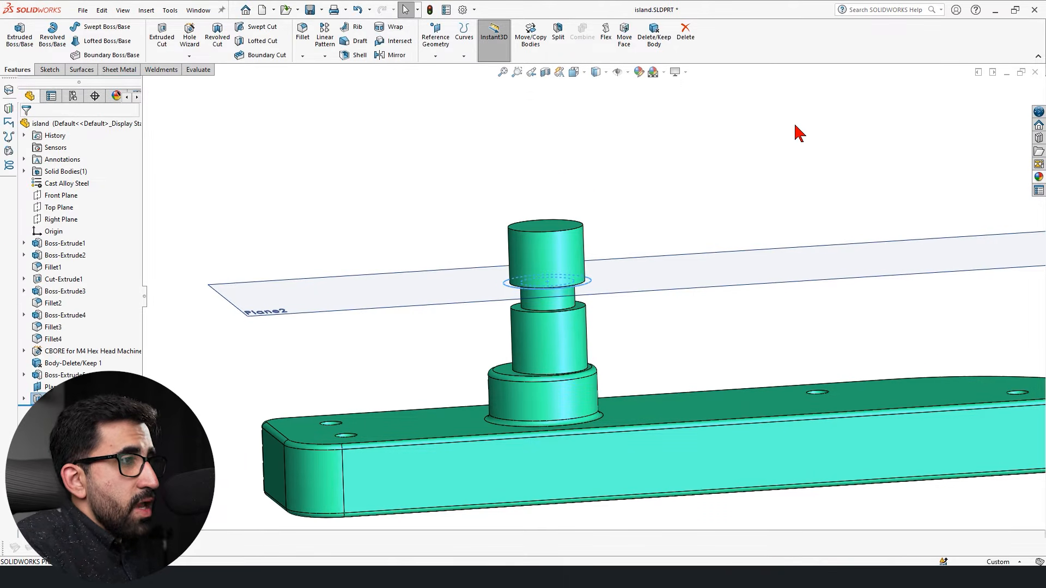
pyautogui.scroll(-3, 627, 338)
pyautogui.click(633, 338)
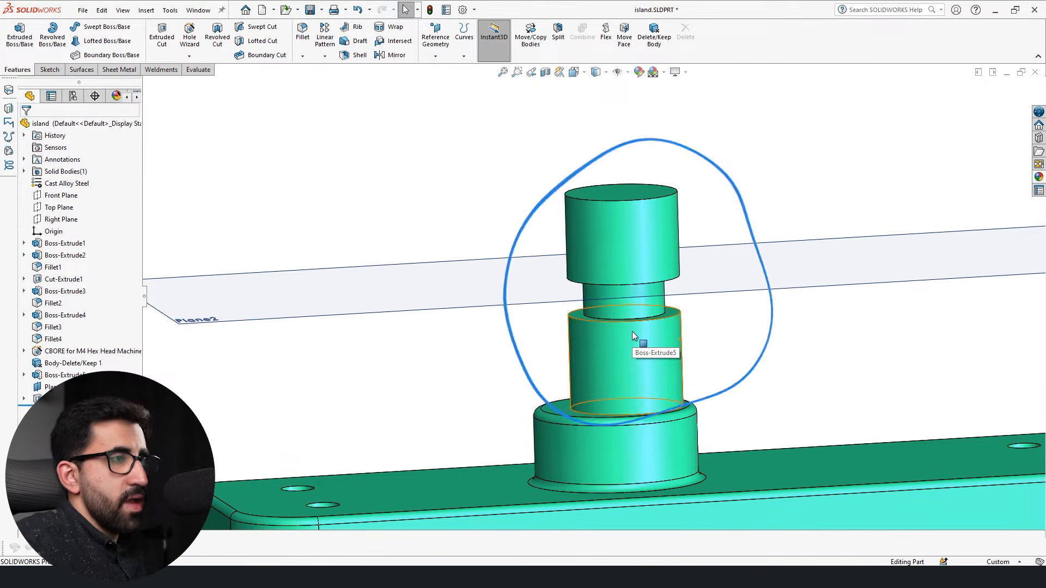
pyautogui.scroll(3, 706, 299)
pyautogui.moveTo(703, 295); pyautogui.dragTo(670, 390, button='middle')
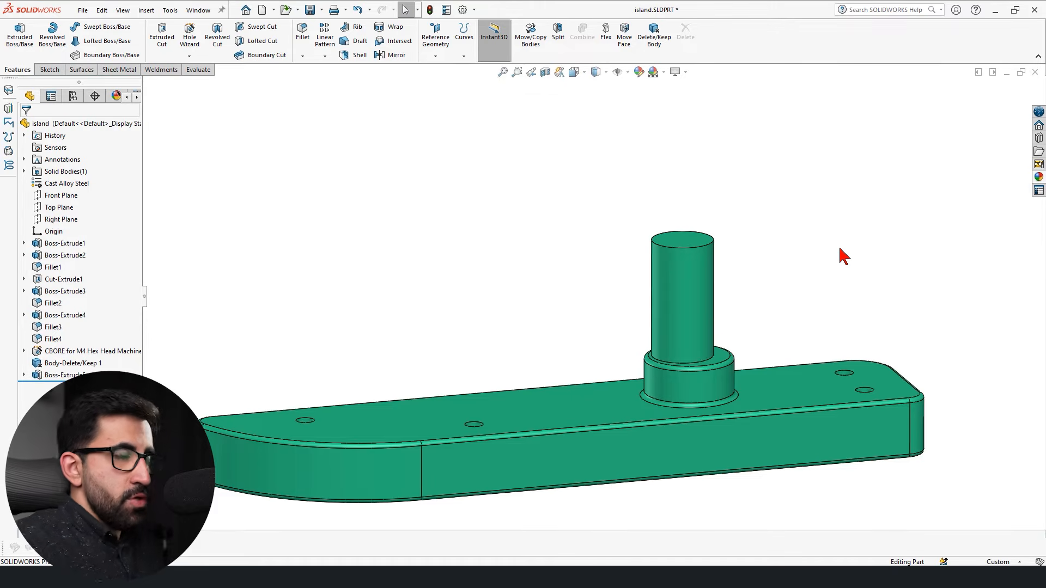
# Start a sketch on the pin's top face and draw two concentric circles, one inside its edge and one beyond it.
pyautogui.scroll(-3, 642, 281)
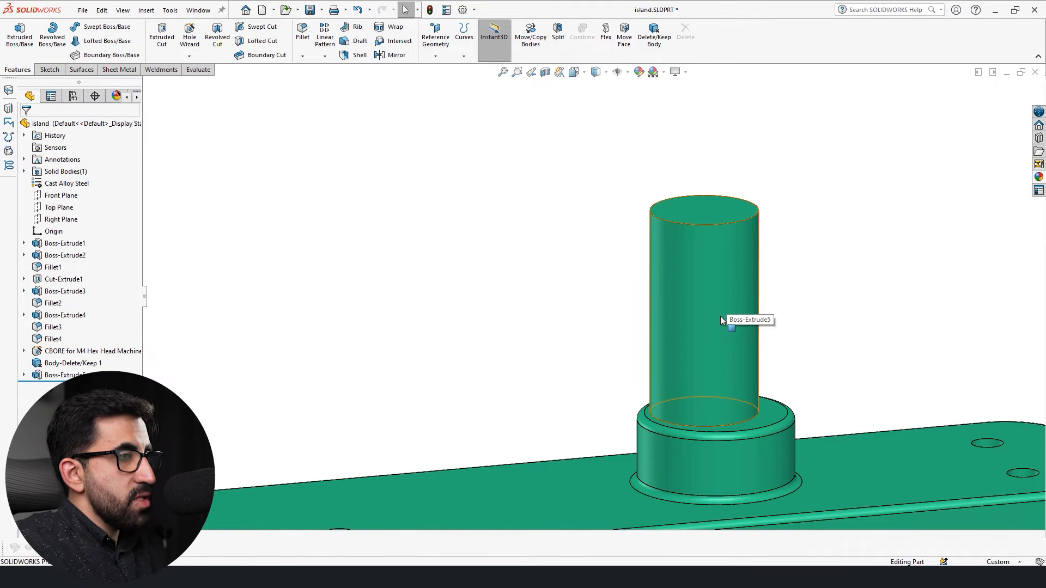
pyautogui.click(702, 216)
pyautogui.click(751, 186)
pyautogui.press('space')
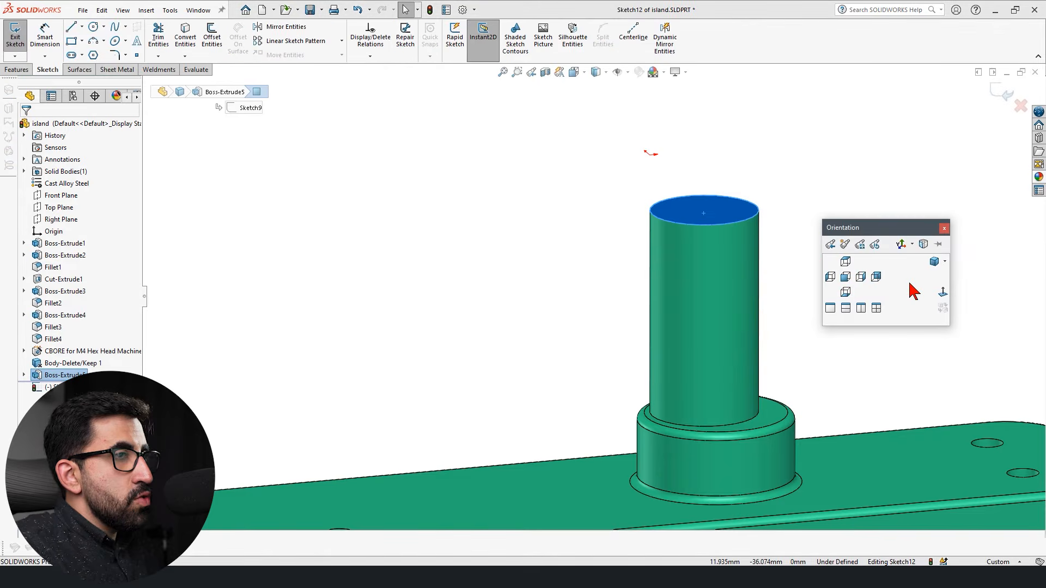
pyautogui.click(945, 293)
pyautogui.moveTo(535, 274); pyautogui.dragTo(556, 284, button='right')
pyautogui.scroll(-7, 708, 313)
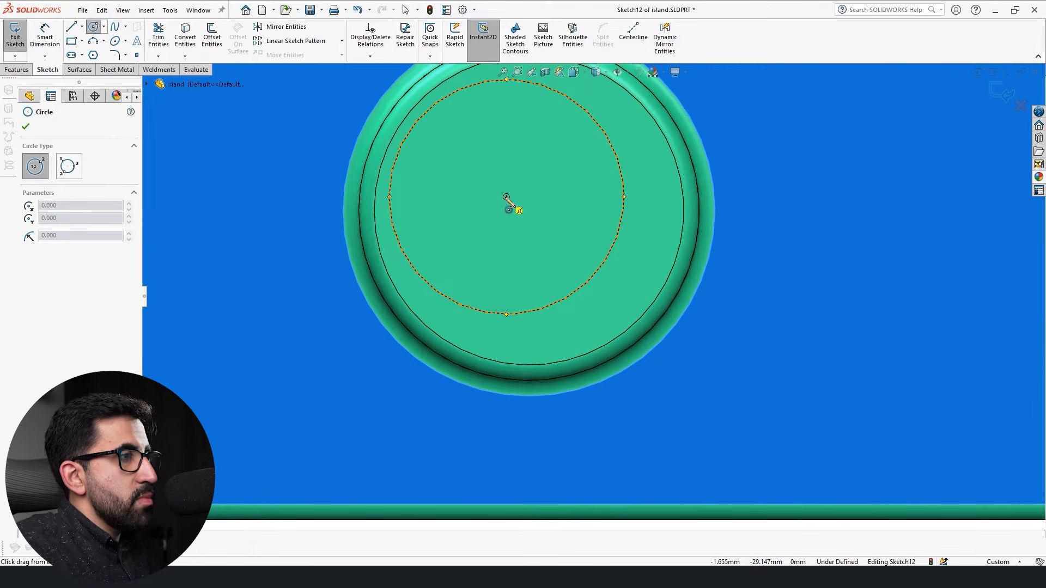
pyautogui.click(506, 197)
pyautogui.click(571, 132)
pyautogui.click(506, 197)
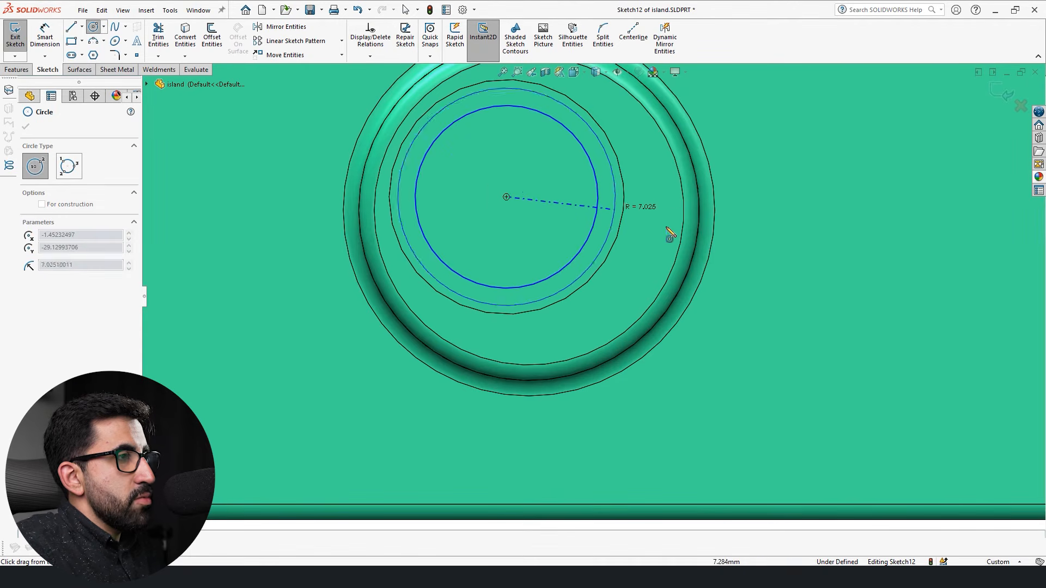
pyautogui.click(650, 225)
pyautogui.press('Escape')
# Begin an extruded cut of the ring with the start condition Offset at 20 mm, reversed down into the pin.
pyautogui.scroll(5, 673, 304)
pyautogui.scroll(-2, 547, 304)
pyautogui.moveTo(546, 303)
pyautogui.mouseDown(button='middle')
pyautogui.moveTo(560, 180)
pyautogui.moveTo(539, 186)
pyautogui.mouseUp(button='middle')
pyautogui.click(16, 69)
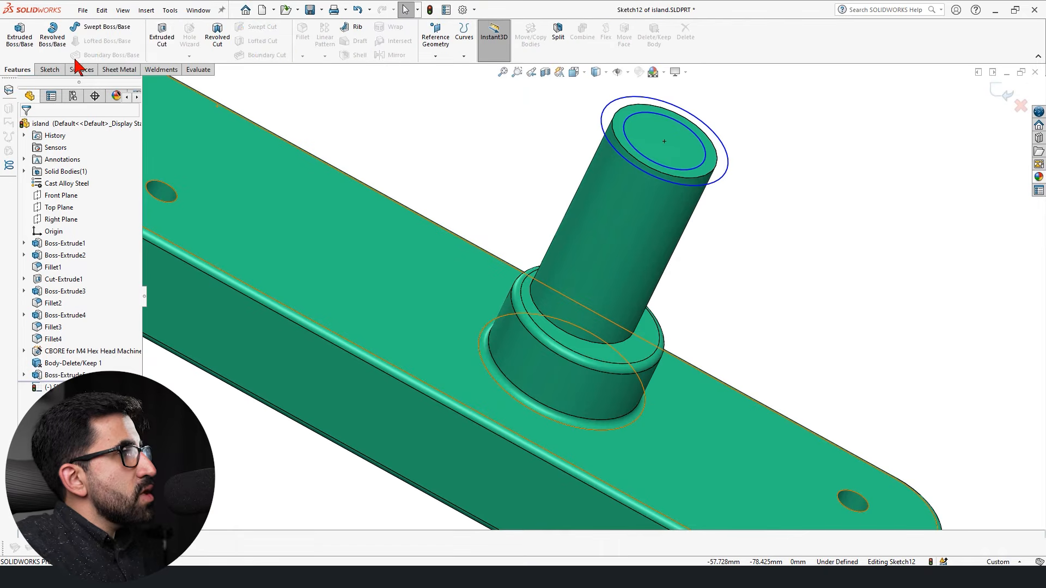
pyautogui.click(162, 36)
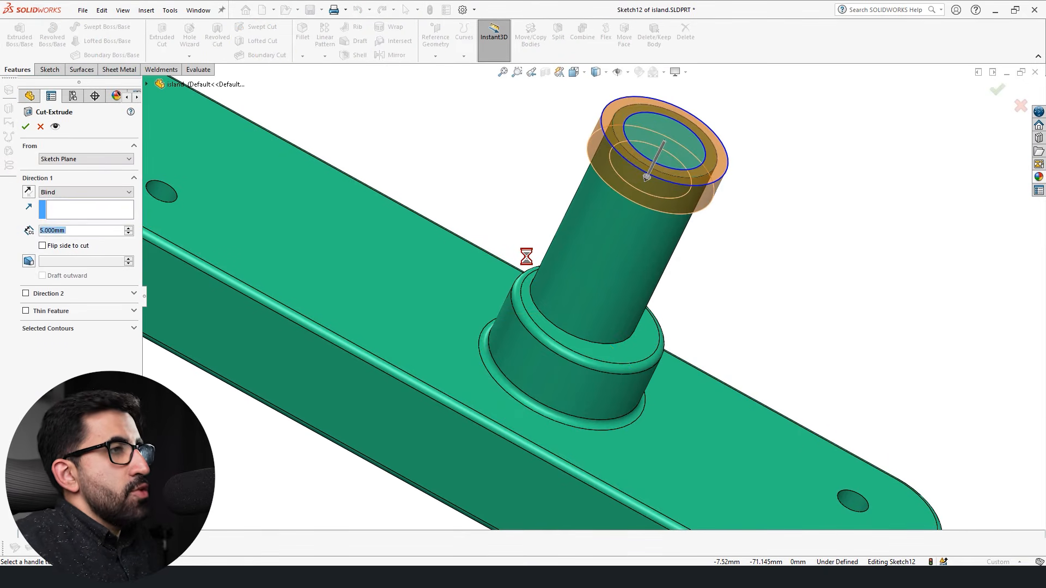
pyautogui.moveTo(701, 253); pyautogui.dragTo(694, 113, button='middle')
pyautogui.scroll(-2, 691, 86)
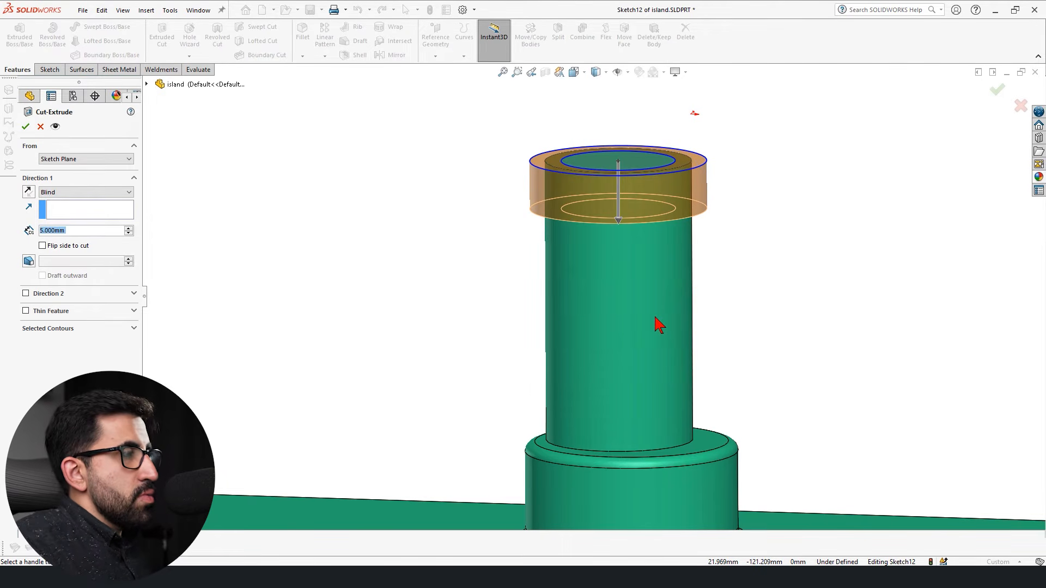
pyautogui.click(70, 160)
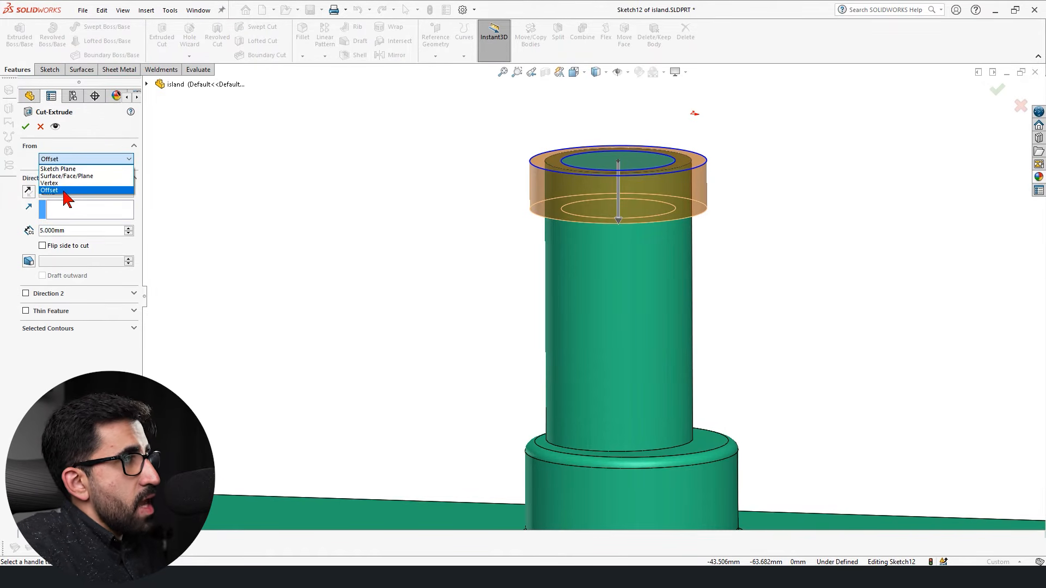
pyautogui.click(66, 192)
pyautogui.click(129, 173)
pyautogui.click(128, 174)
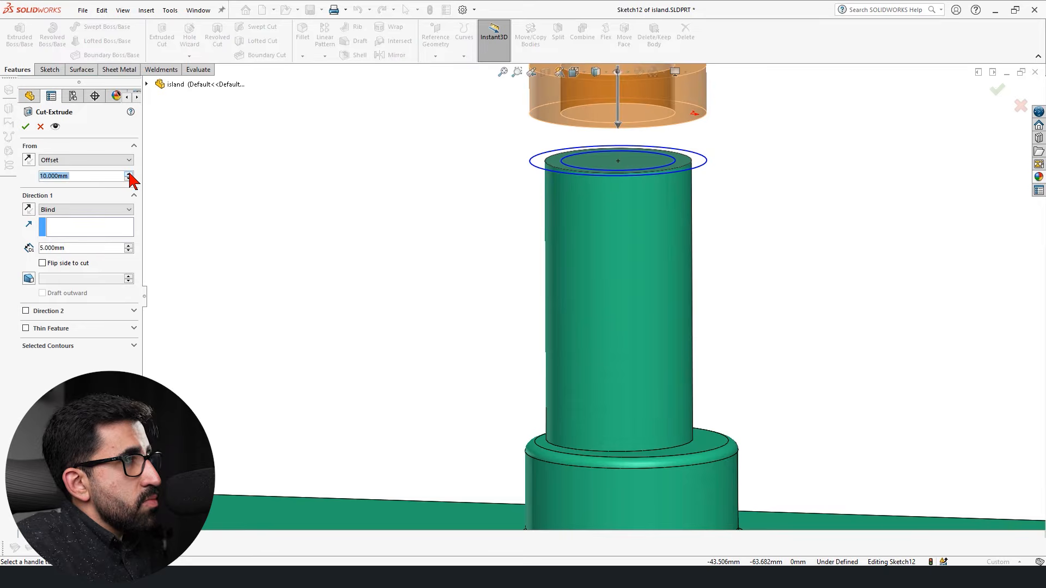
pyautogui.click(28, 159)
# Try a 15 mm start offset, set it to 10 mm, and finish the 5 mm blind cut.
pyautogui.moveTo(84, 175); pyautogui.dragTo(1, 178)
pyautogui.write('15')
pyautogui.press('Return')
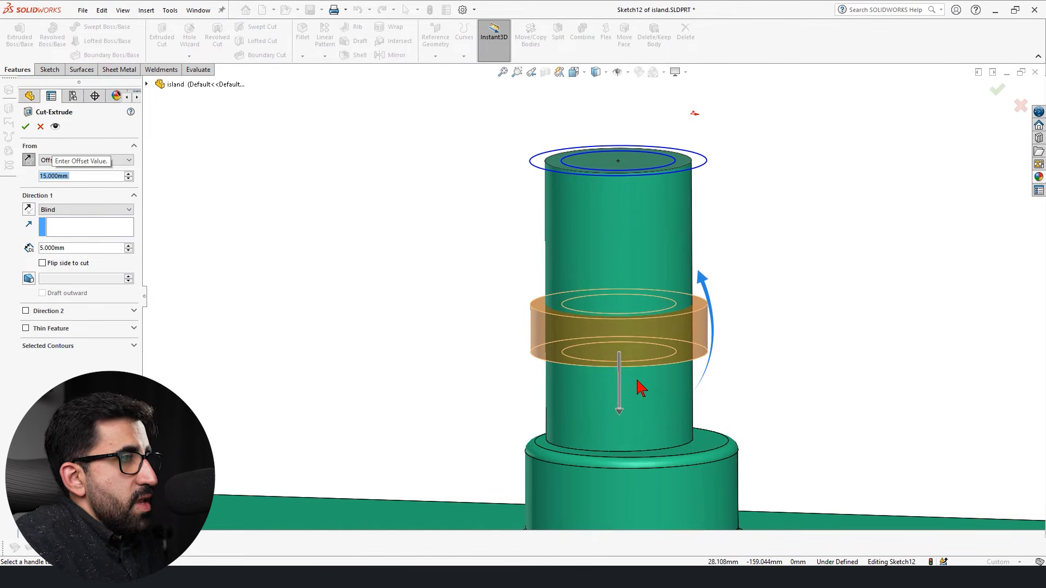
pyautogui.write('10')
pyautogui.press('Return')
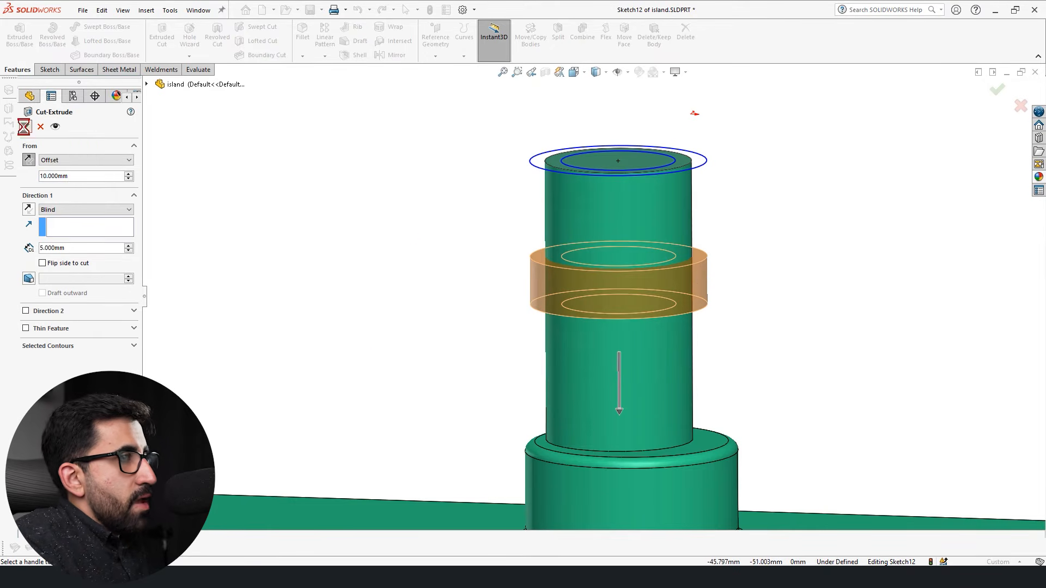
pyautogui.click(25, 127)
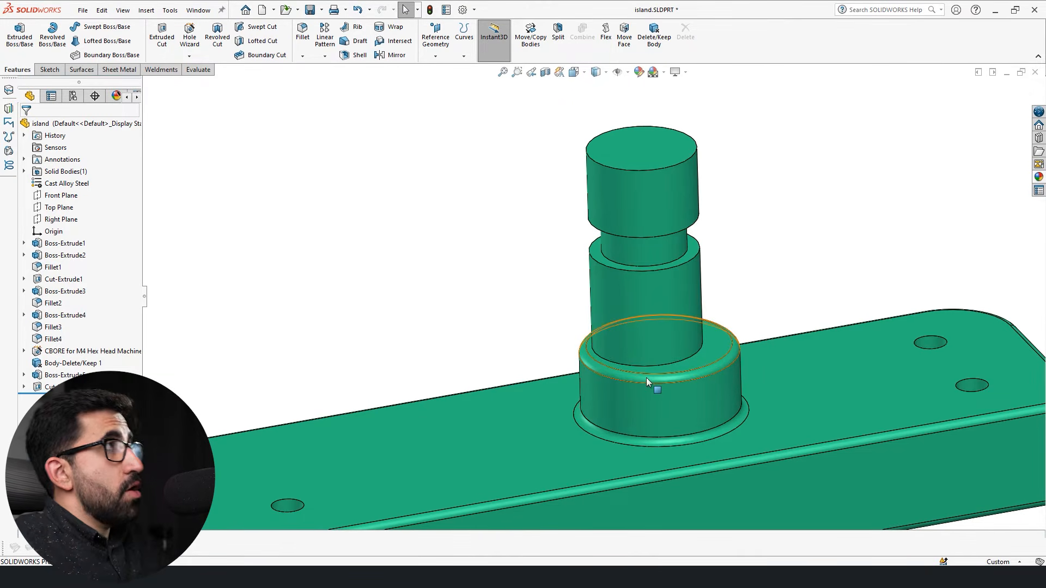
pyautogui.press('space')
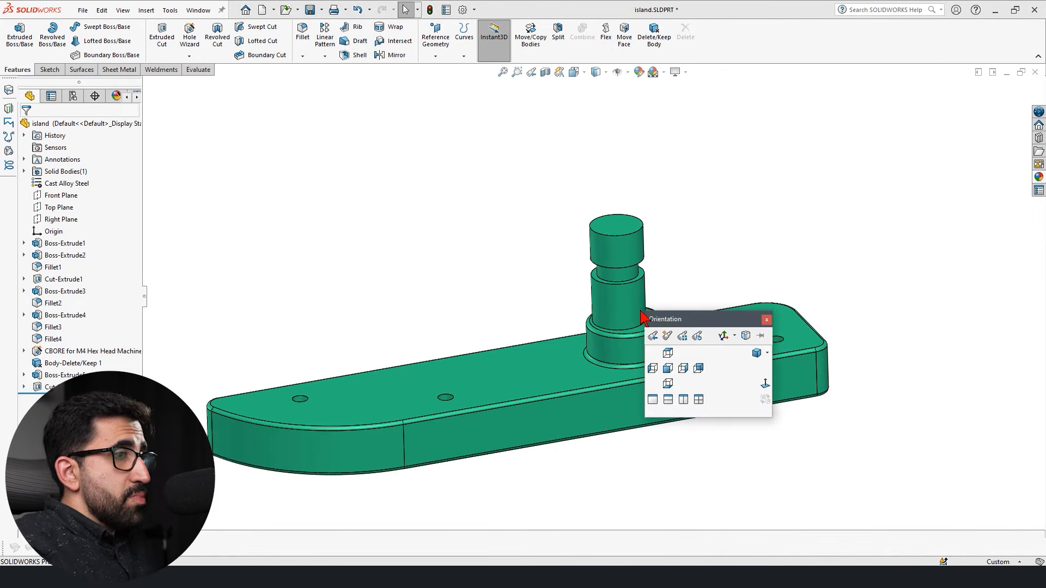
pyautogui.press('Escape')
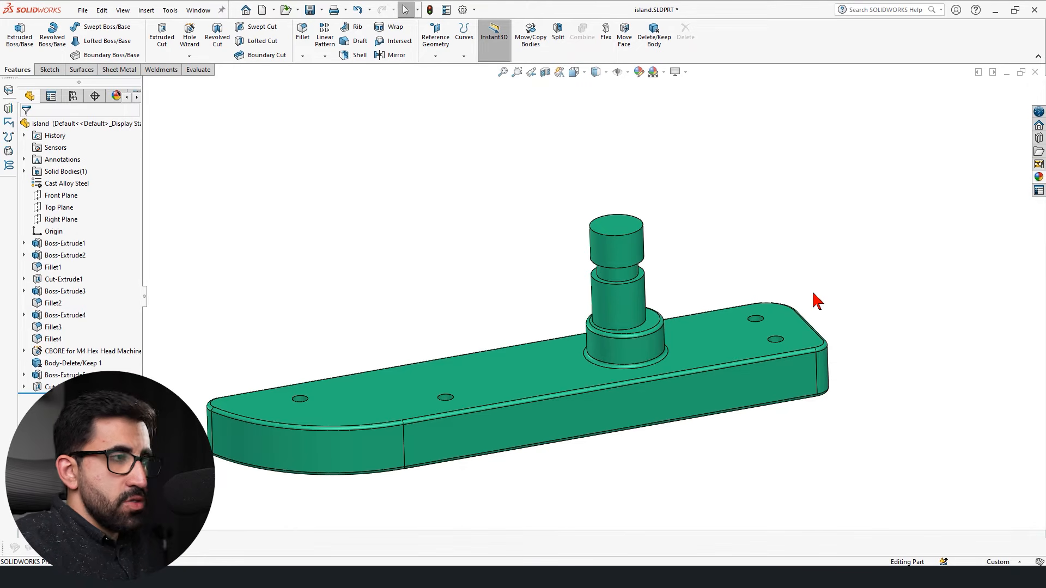
pyautogui.click(523, 368)
pyautogui.press('Escape')
# Start a sketch on the block's top face and draw a closed, irregular six-sided line profile beside the pin.
pyautogui.click(478, 376)
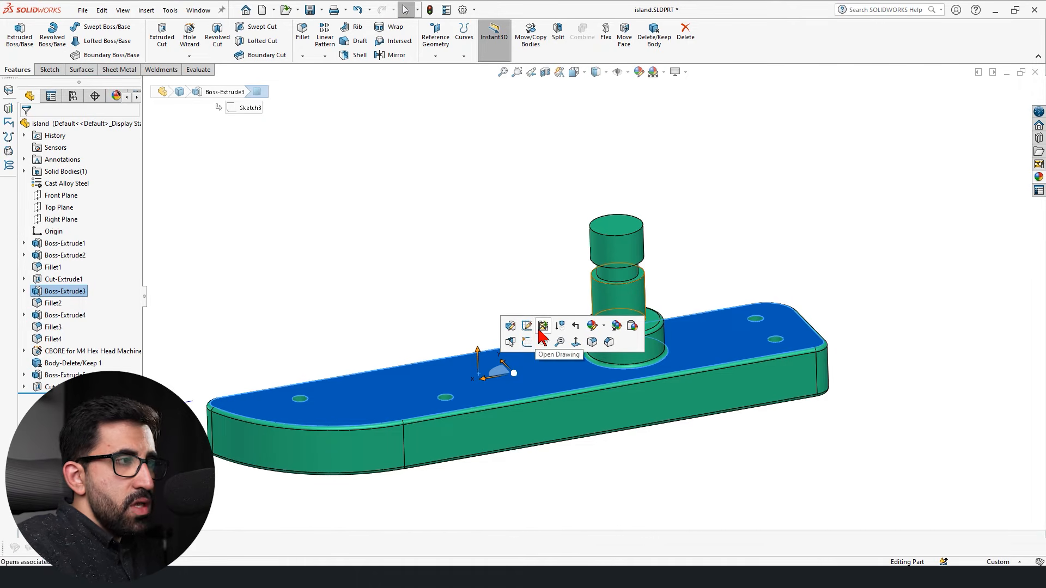
pyautogui.click(526, 341)
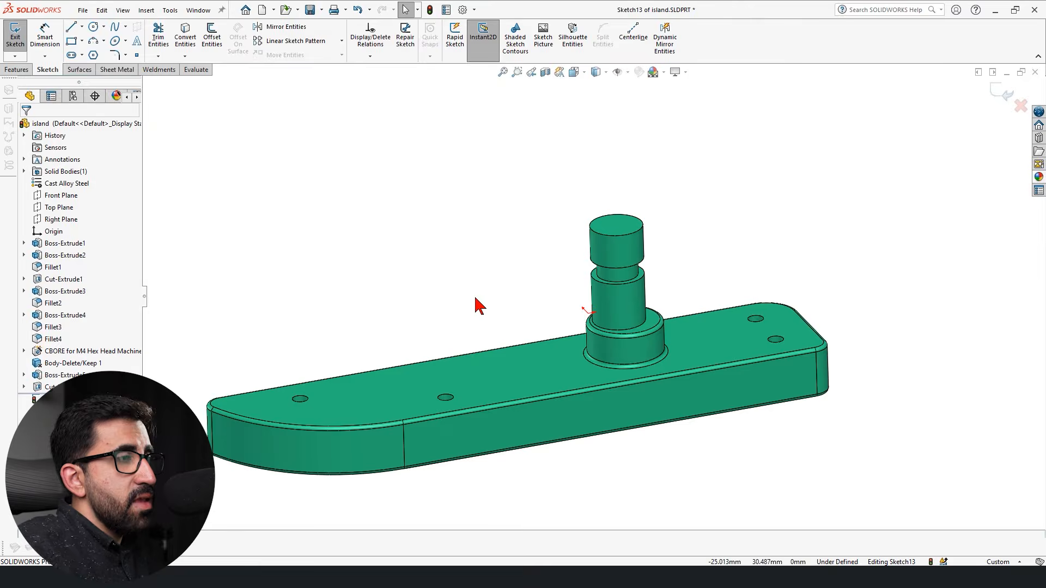
pyautogui.scroll(5, 476, 298)
pyautogui.press('l')
pyautogui.scroll(3, 563, 401)
pyautogui.click(607, 376)
pyautogui.click(518, 422)
pyautogui.click(632, 469)
pyautogui.click(844, 370)
pyautogui.click(652, 347)
pyautogui.click(617, 425)
pyautogui.click(607, 376)
pyautogui.press('Escape')
# Extrude the irregular profile upward as a 5 mm blind boss starting from a 30 mm offset above the sketch plane.
pyautogui.scroll(-4, 676, 386)
pyautogui.scroll(2, 604, 345)
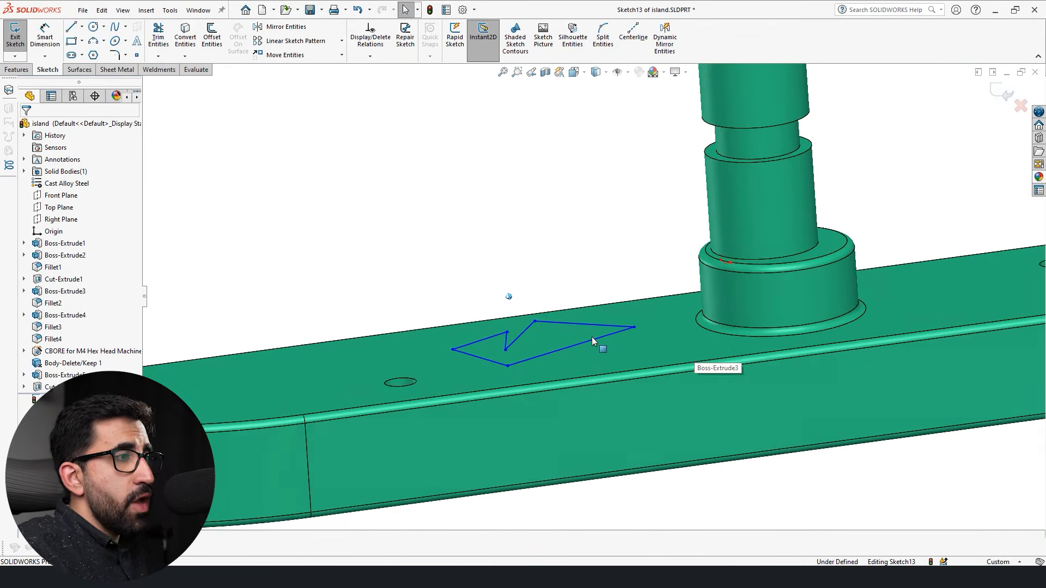
pyautogui.scroll(1, 605, 346)
pyautogui.click(18, 70)
pyautogui.click(19, 35)
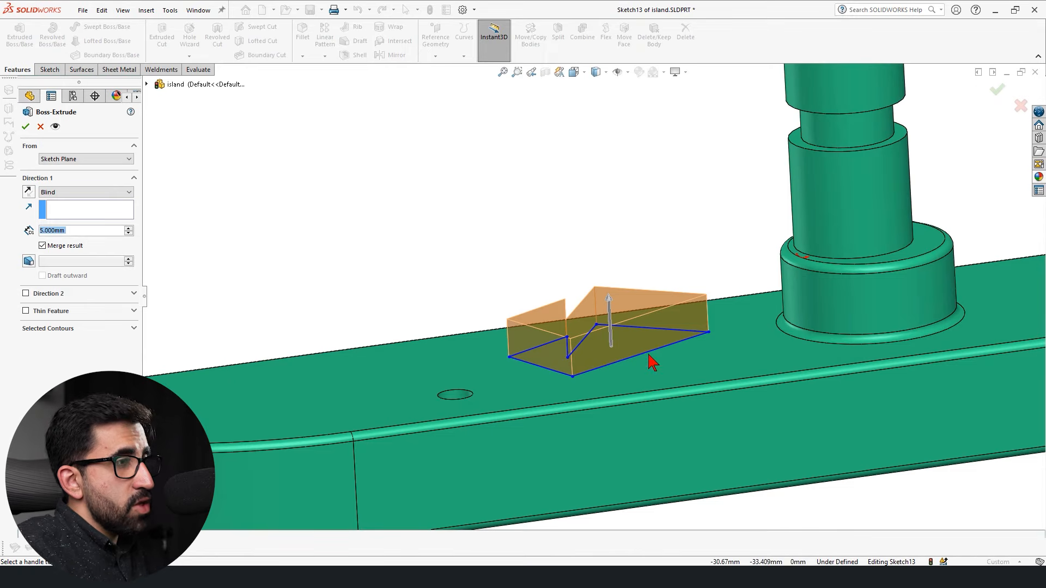
pyautogui.click(70, 159)
pyautogui.click(66, 191)
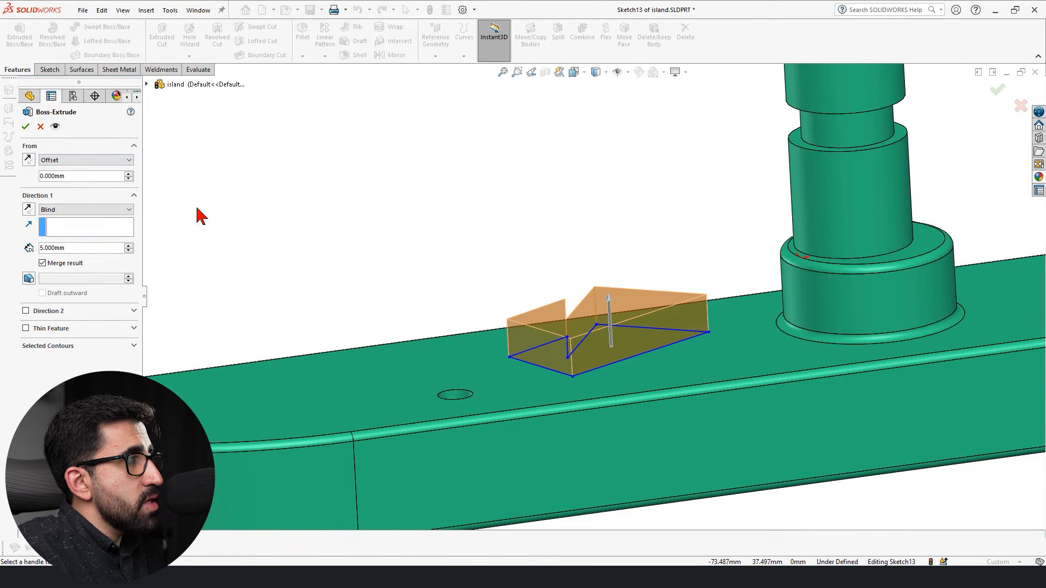
pyautogui.click(128, 173)
pyautogui.click(129, 173)
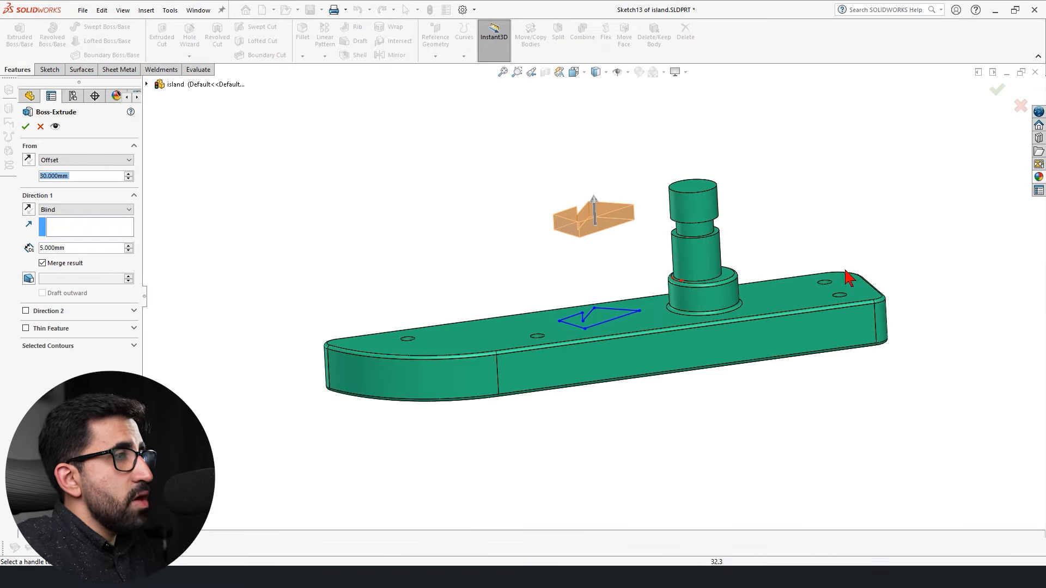
pyautogui.moveTo(638, 242)
pyautogui.mouseDown(button='middle')
pyautogui.moveTo(580, 247)
pyautogui.moveTo(605, 240)
pyautogui.moveTo(639, 253)
pyautogui.moveTo(570, 259)
pyautogui.mouseUp(button='middle')
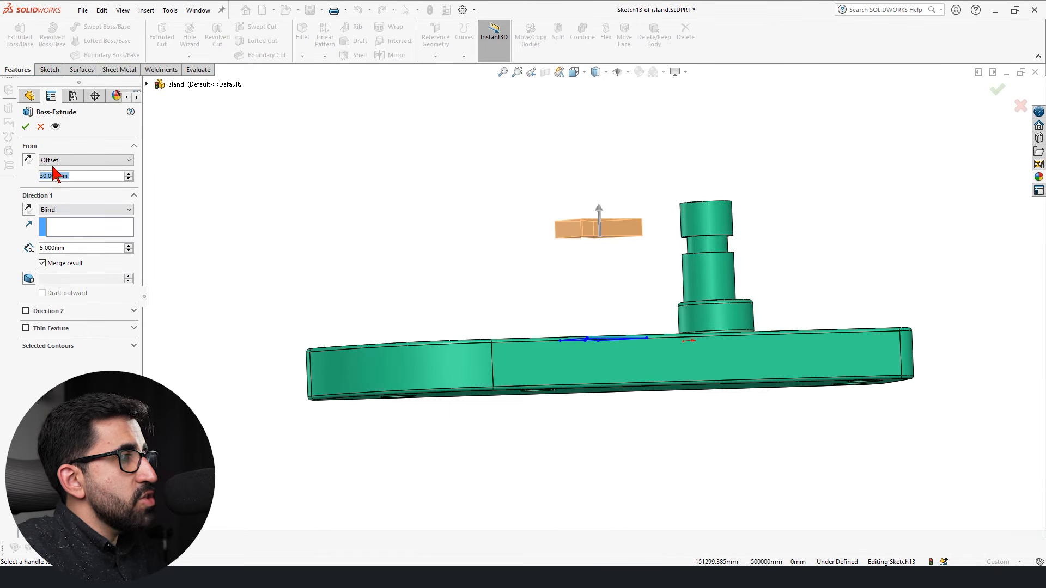
pyautogui.click(28, 127)
# Delete the floating extrusion above the block along with its sketch.
pyautogui.moveTo(430, 276); pyautogui.dragTo(495, 364, button='middle')
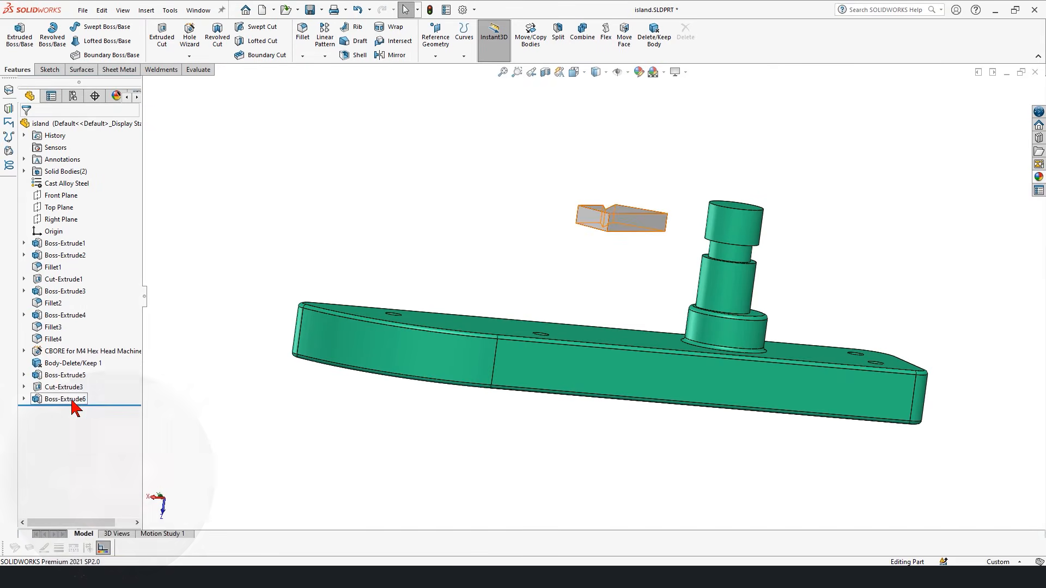
pyautogui.click(70, 398)
pyautogui.press('Delete')
pyautogui.click(59, 400)
pyautogui.press('Delete')
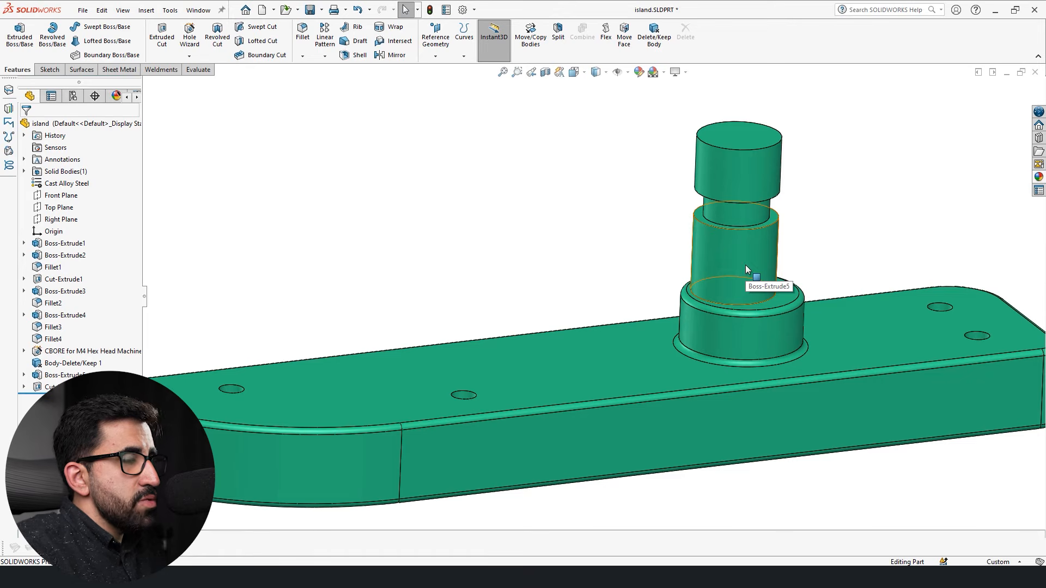
pyautogui.click(720, 246)
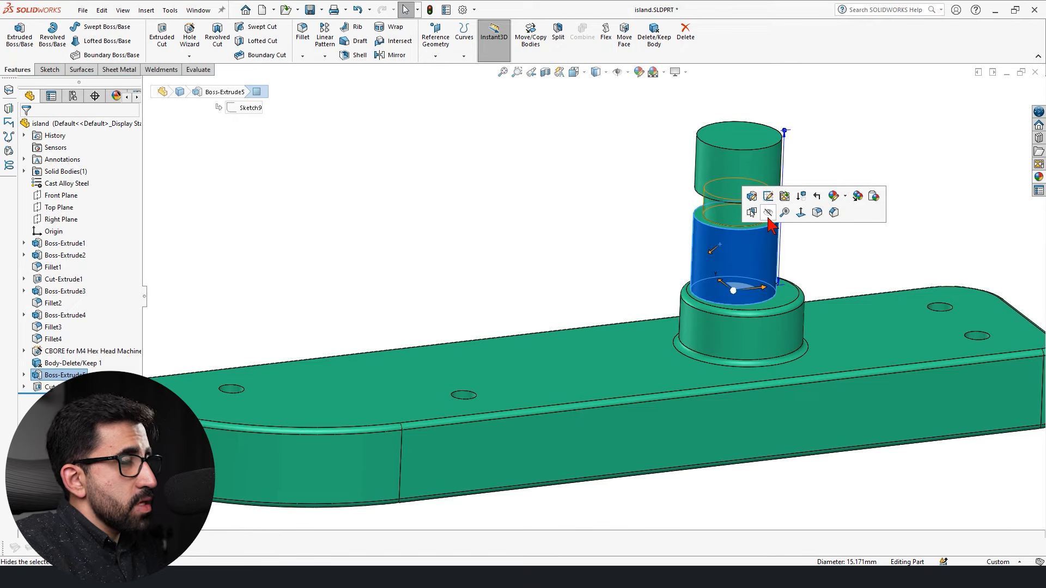
pyautogui.click(586, 316)
pyautogui.click(630, 374)
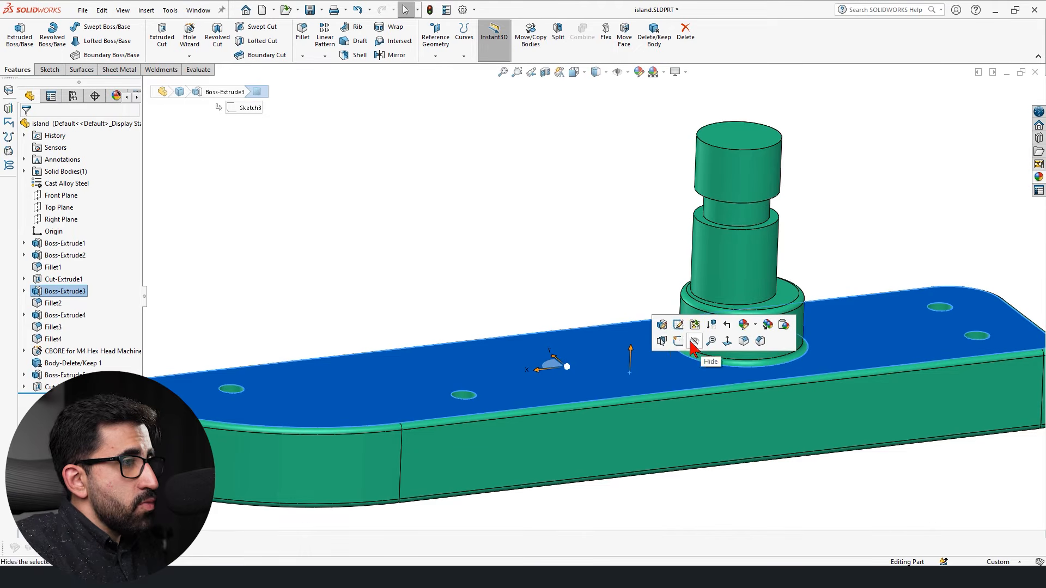
pyautogui.click(692, 213)
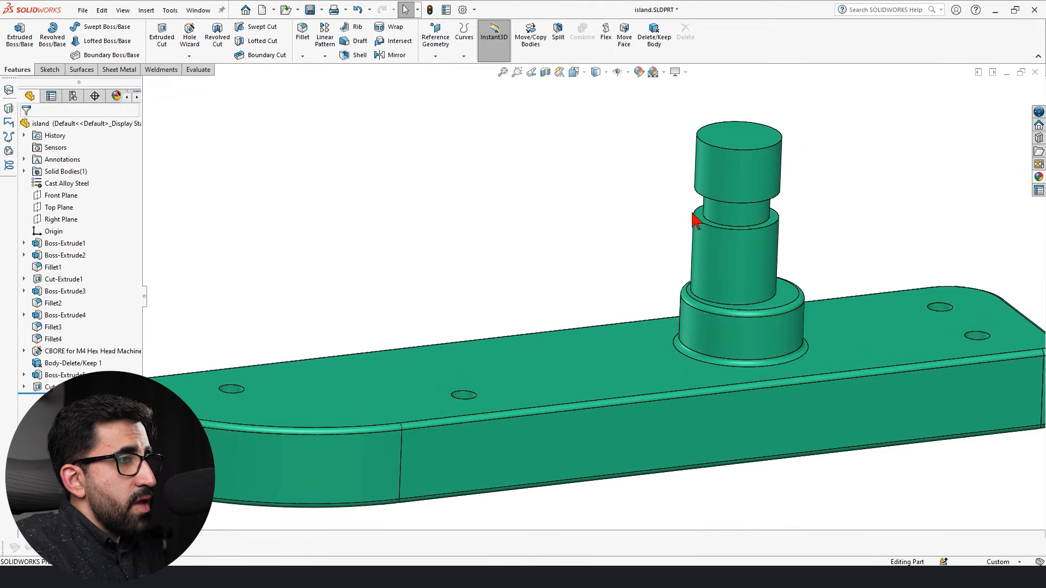
pyautogui.click(793, 302)
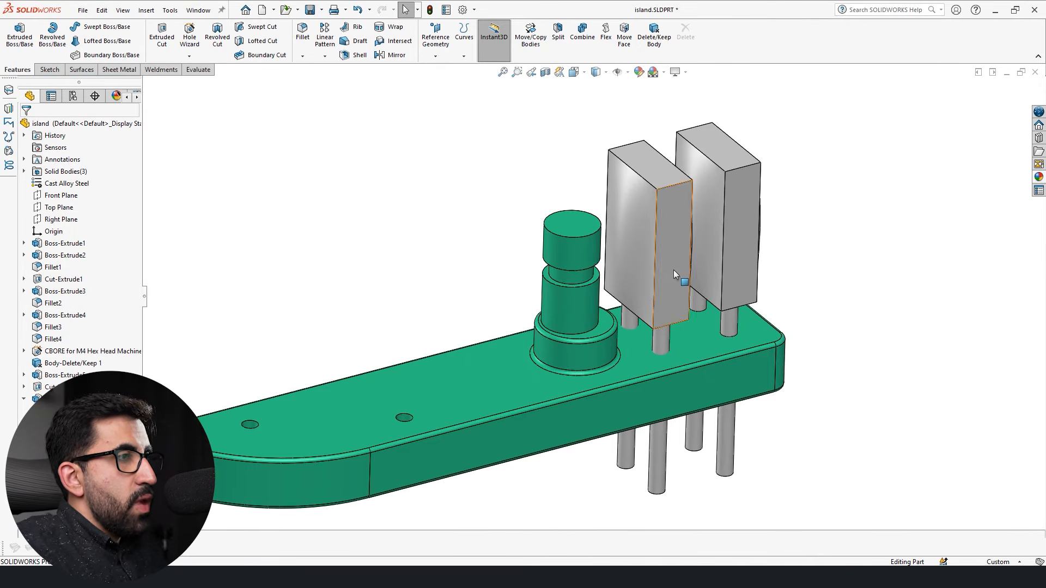
# Examine the two grey curved bodies and their supporting pins beside the stepped green pin from several angles.
pyautogui.scroll(-3, 694, 260)
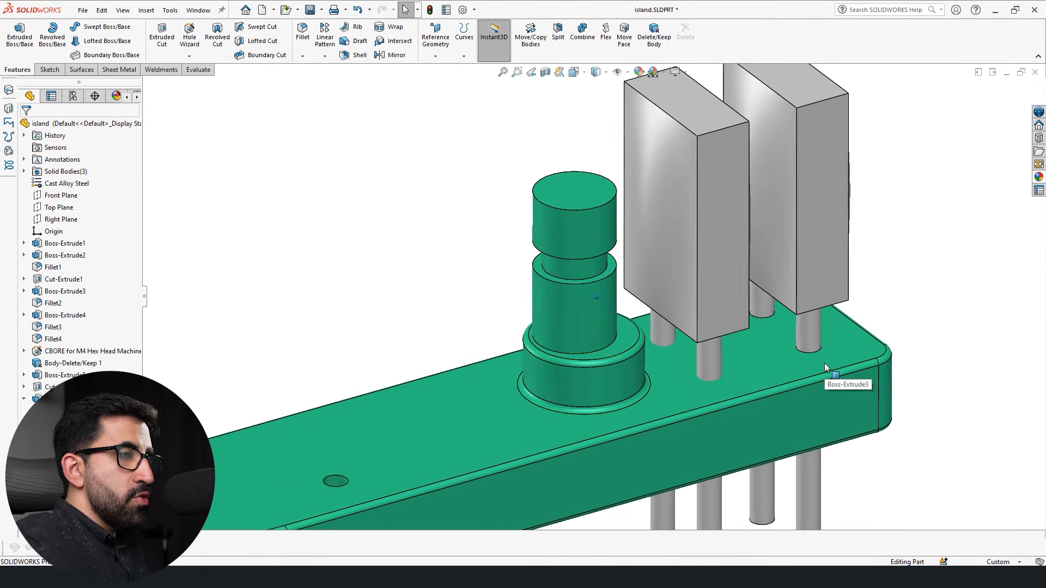
pyautogui.moveTo(825, 363); pyautogui.dragTo(748, 325, button='middle')
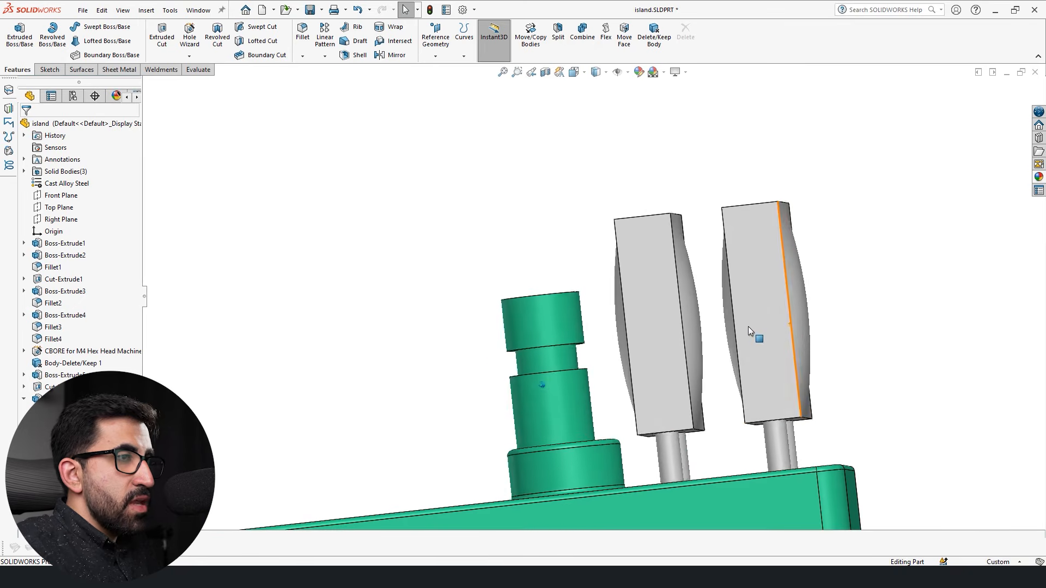
pyautogui.click(800, 291)
pyautogui.moveTo(691, 299)
pyautogui.mouseDown(button='middle')
pyautogui.moveTo(710, 322)
pyautogui.moveTo(684, 292)
pyautogui.mouseUp(button='middle')
pyautogui.click(684, 293)
pyautogui.click(582, 297)
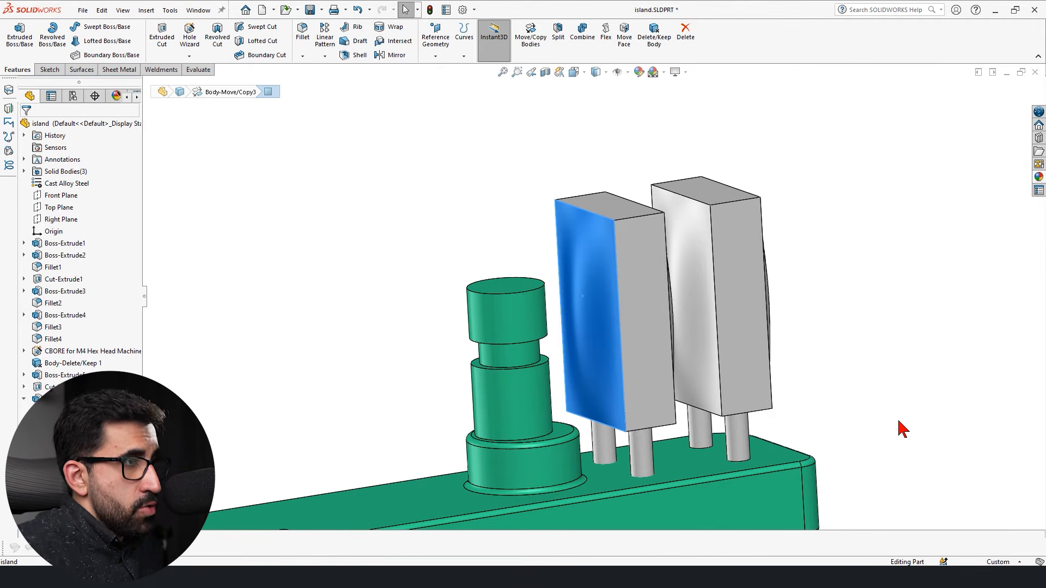
pyautogui.click(868, 413)
pyautogui.moveTo(747, 483); pyautogui.dragTo(784, 440, button='middle')
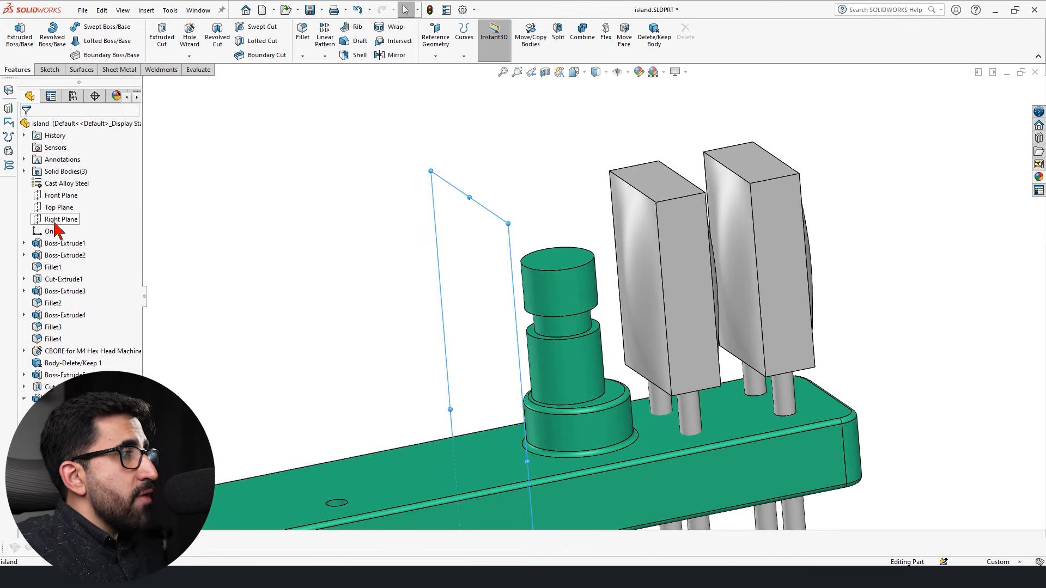
# Make the Right Plane visible in the model beside the stepped pin.
pyautogui.click(59, 207)
pyautogui.click(61, 219)
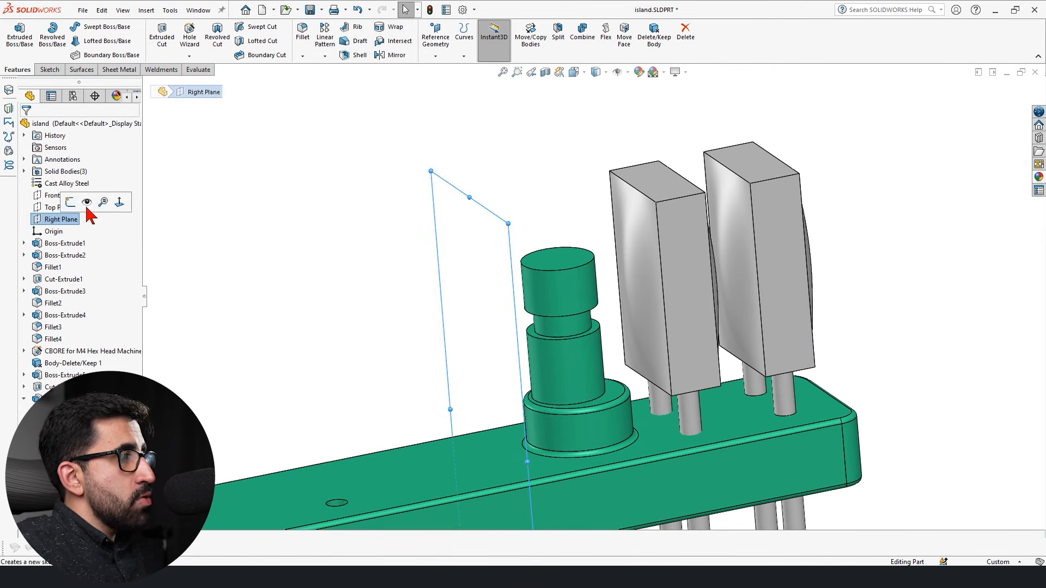
pyautogui.click(311, 276)
pyautogui.moveTo(310, 276); pyautogui.dragTo(564, 343, button='middle')
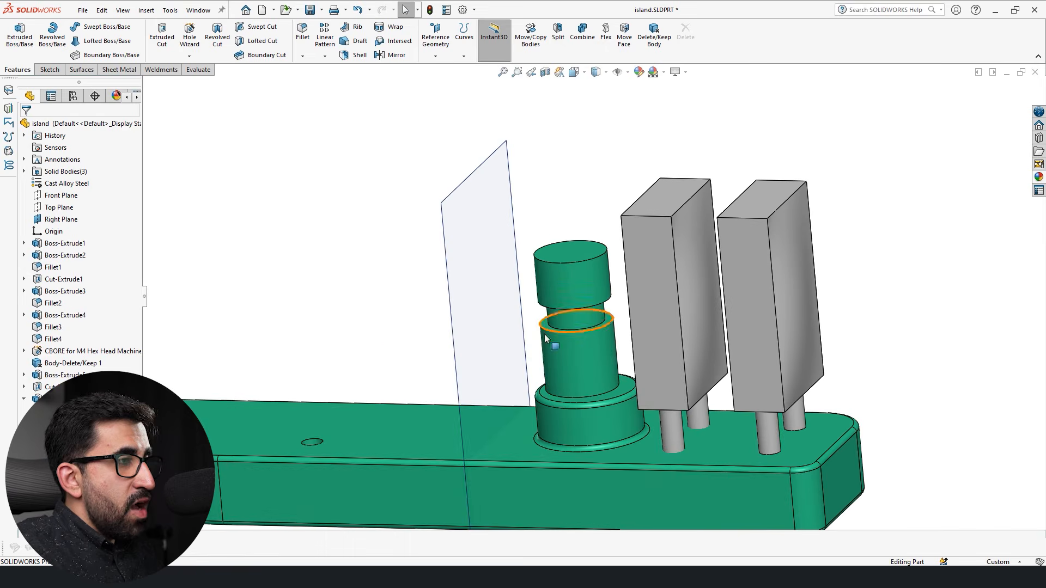
# Sketch a circle about 6 mm in diameter on the Right Plane over the pin's lower section, and close the sketch.
pyautogui.moveTo(472, 283); pyautogui.dragTo(468, 231, button='middle')
pyautogui.click(469, 232)
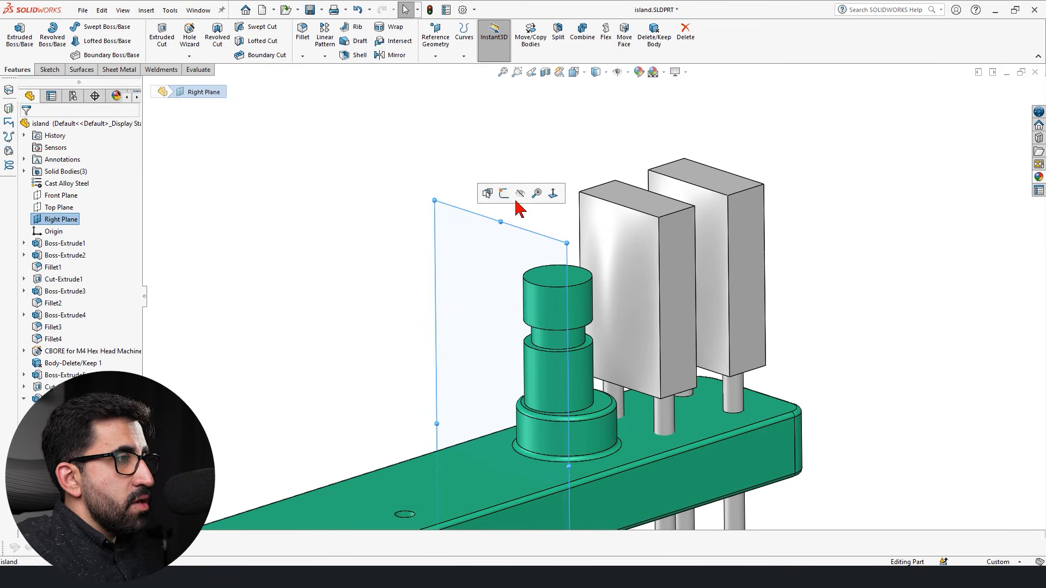
pyautogui.press('s')
pyautogui.click(751, 338)
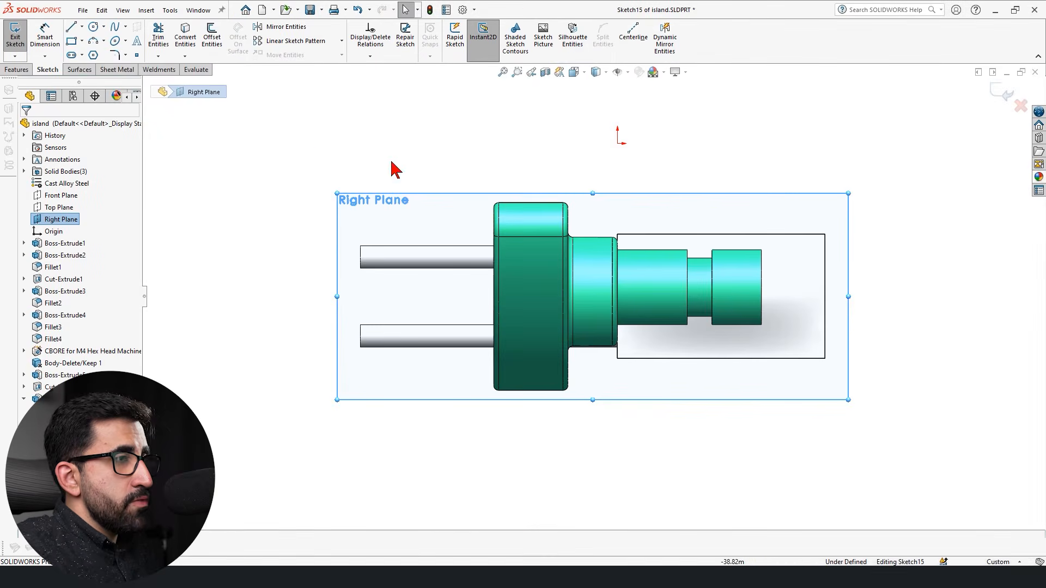
pyautogui.press('Escape')
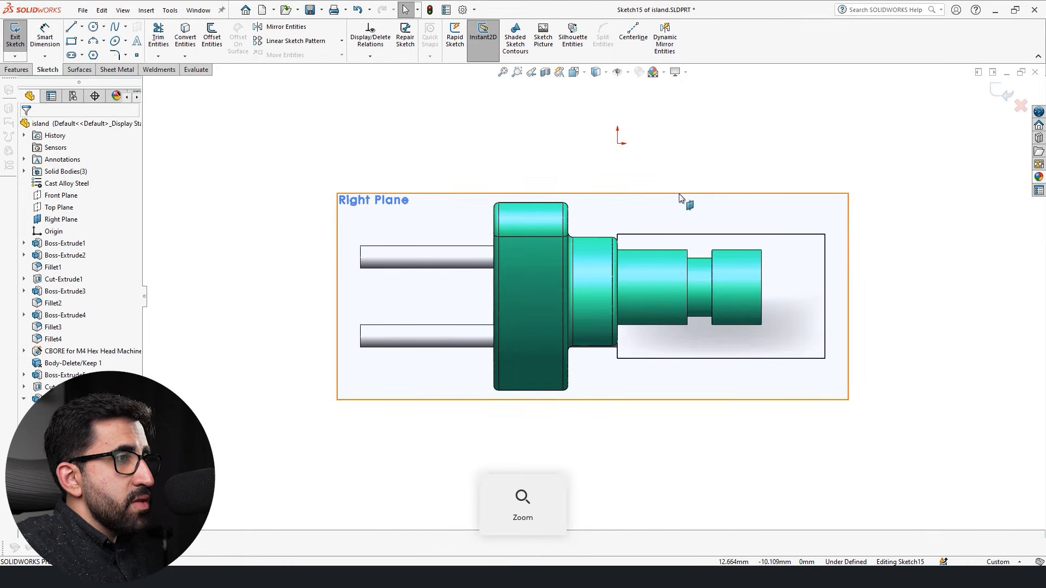
pyautogui.click(657, 285)
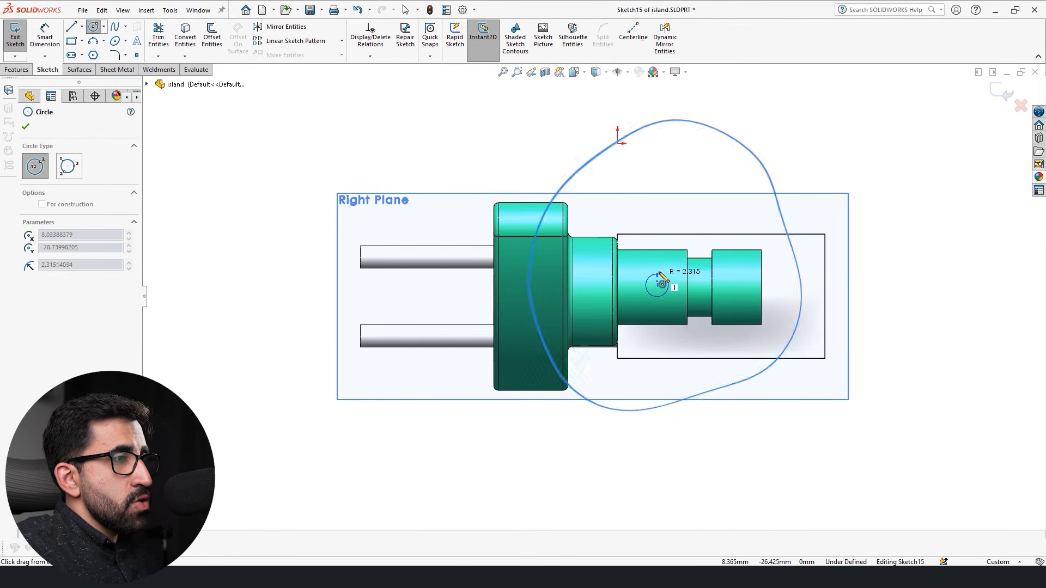
pyautogui.click(667, 274)
pyautogui.click(1000, 93)
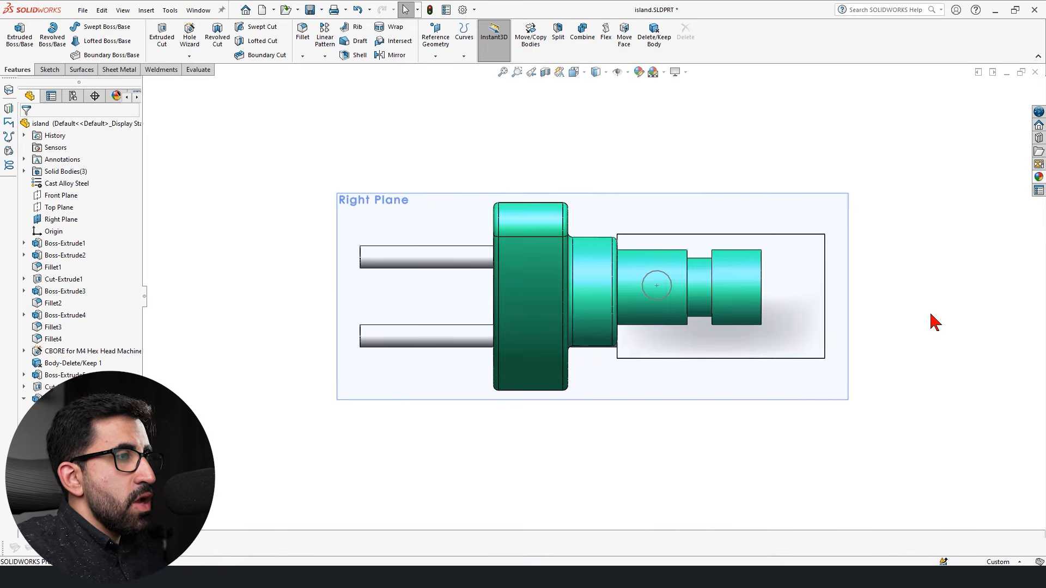
# Cut the circle as a 101 mm blind extrusion from the Right Plane through the pin and both grey bodies.
pyautogui.moveTo(897, 327)
pyautogui.mouseDown(button='middle')
pyautogui.moveTo(737, 340)
pyautogui.moveTo(476, 404)
pyautogui.moveTo(460, 359)
pyautogui.mouseUp(button='middle')
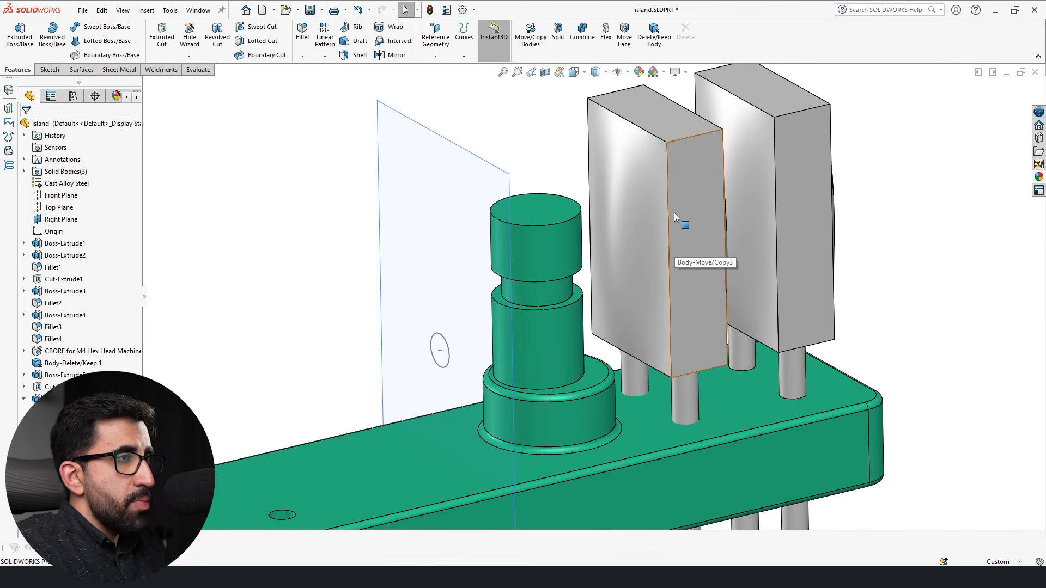
pyautogui.click(660, 216)
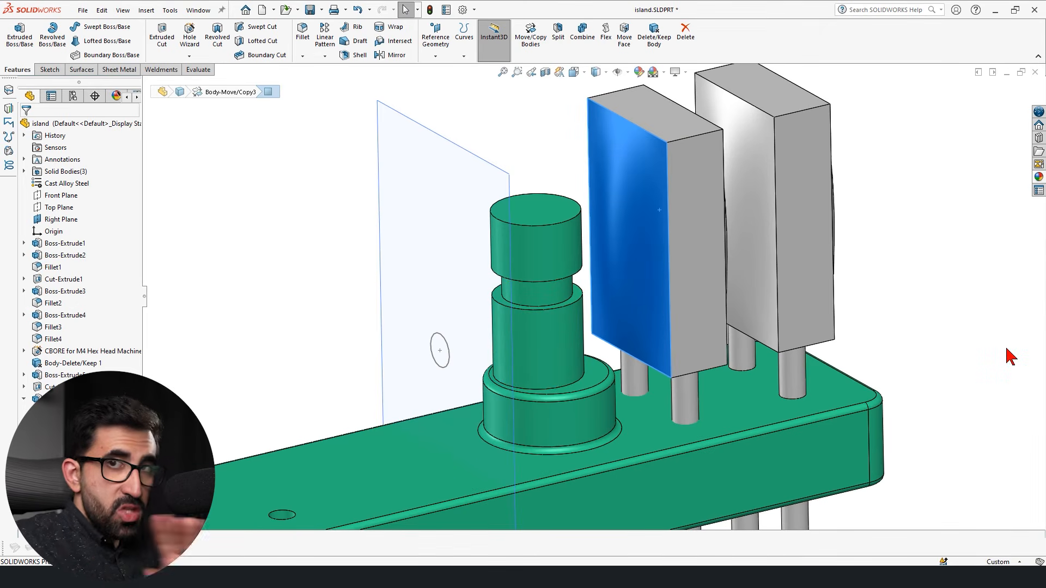
pyautogui.click(780, 194)
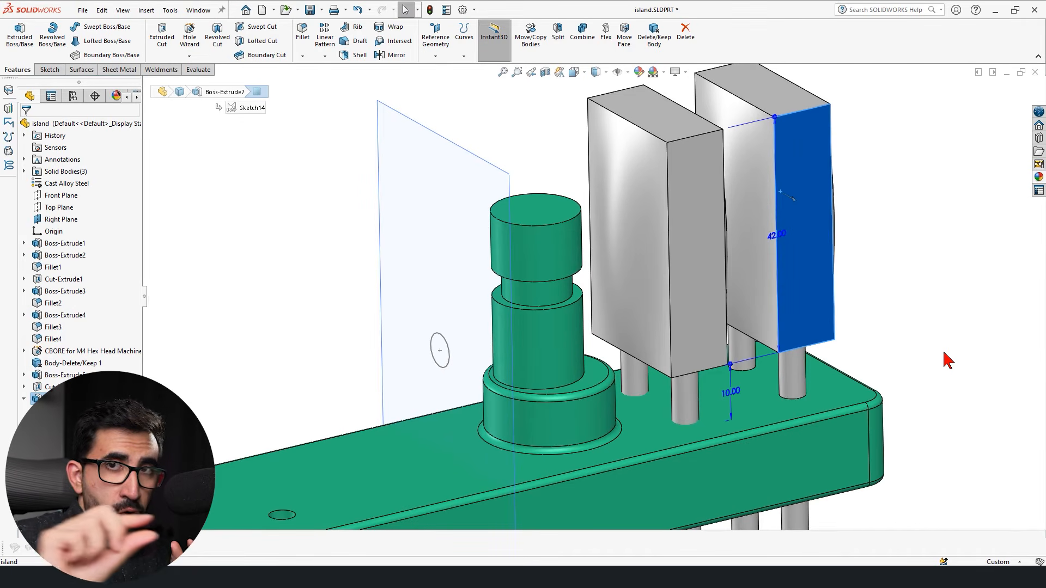
pyautogui.click(245, 255)
pyautogui.click(158, 38)
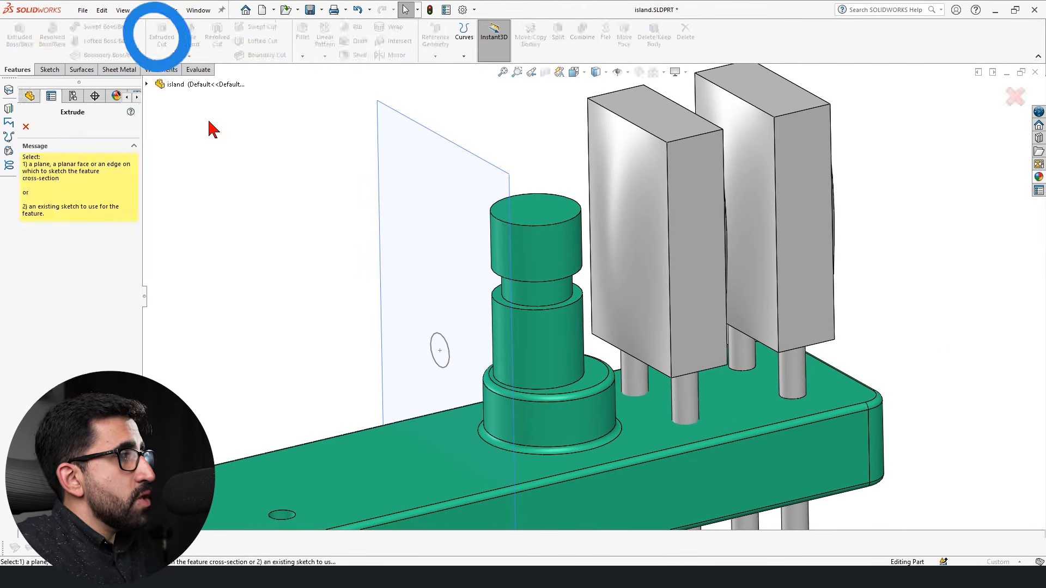
pyautogui.click(442, 350)
pyautogui.moveTo(664, 303); pyautogui.dragTo(964, 226)
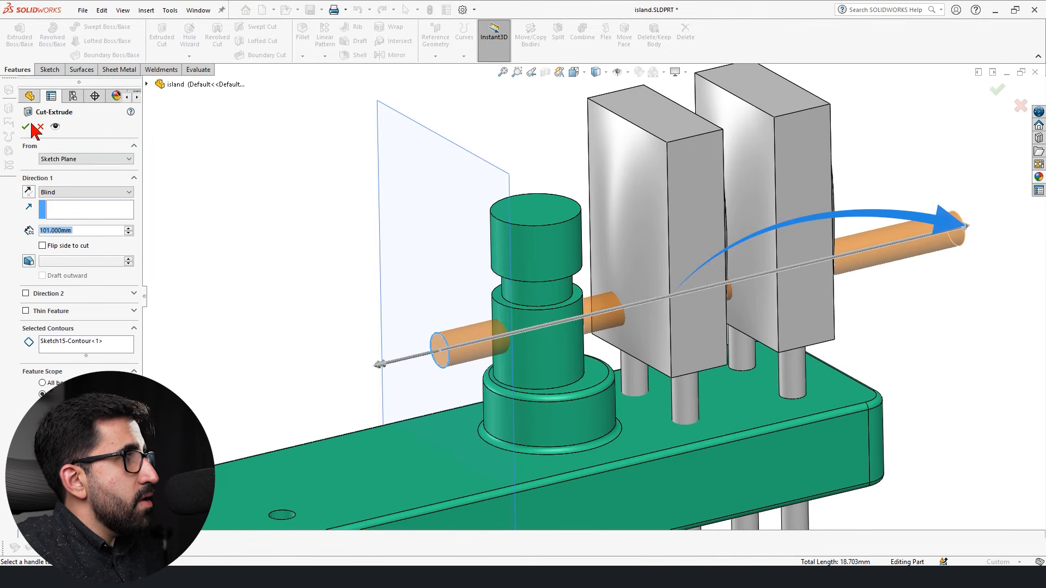
pyautogui.press('Return')
pyautogui.moveTo(431, 401); pyautogui.dragTo(654, 325, button='middle')
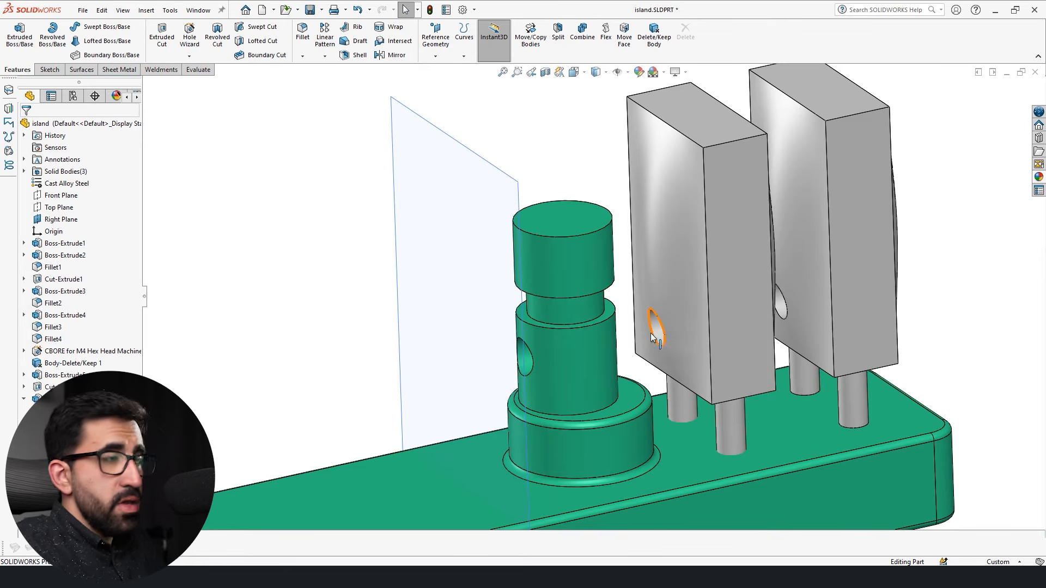
pyautogui.moveTo(540, 360); pyautogui.dragTo(418, 354, button='middle')
pyautogui.moveTo(643, 299); pyautogui.dragTo(511, 394, button='middle')
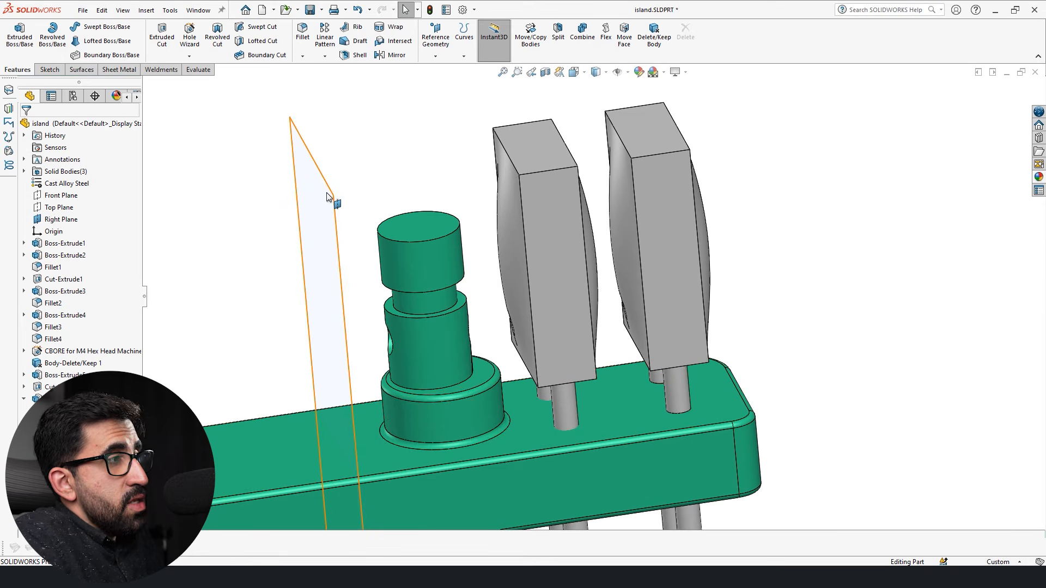
# Try an offset plane about 52 mm from the Right Plane, discard it, and delete the circular cut while keeping its sketch.
pyautogui.keyDown('ctrl'); pyautogui.moveTo(328, 189); pyautogui.dragTo(583, 195); pyautogui.keyUp('ctrl')
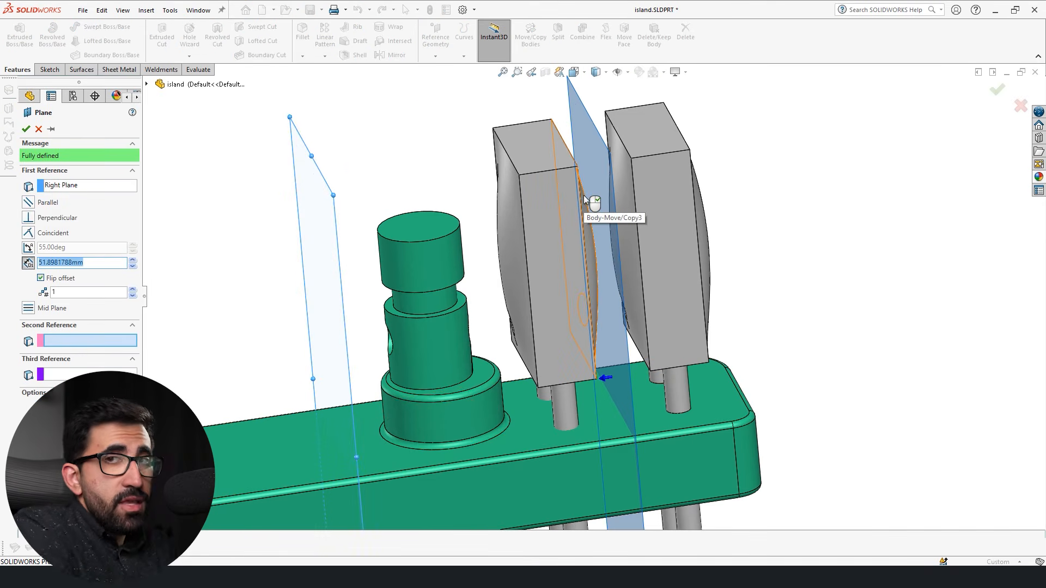
pyautogui.rightClick(625, 194)
pyautogui.click(72, 483)
pyautogui.press('Delete')
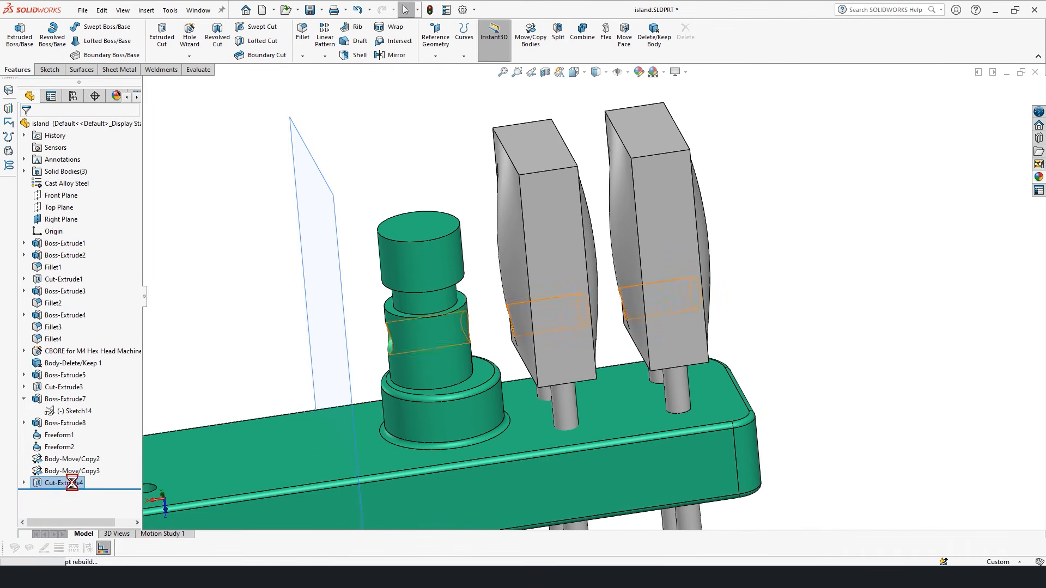
# Cut the circle 101 mm blind with auto-select off, limiting the feature scope to the green island body and the grey body farther from the pin.
pyautogui.moveTo(392, 339); pyautogui.dragTo(305, 321, button='middle')
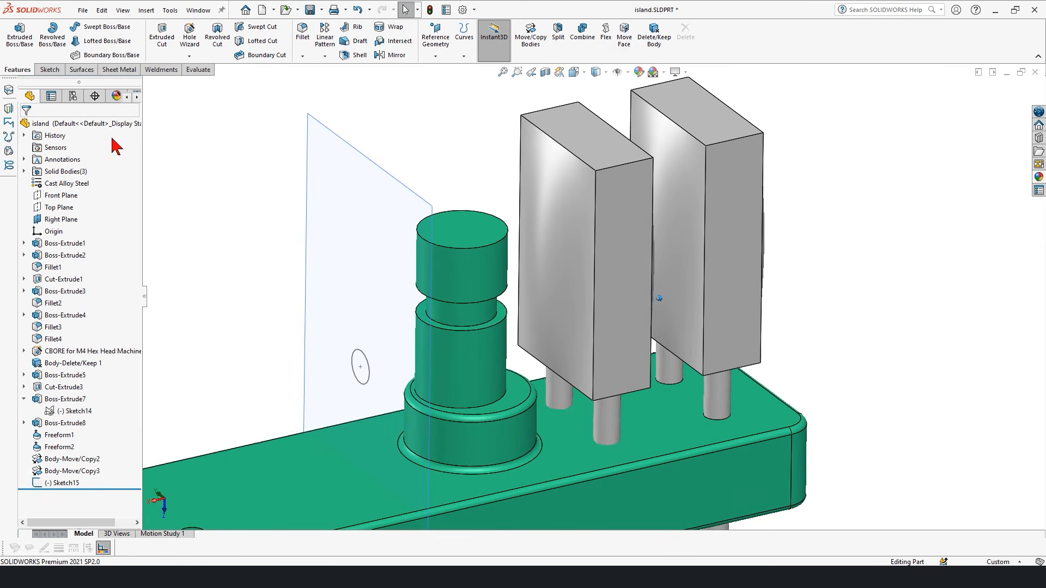
pyautogui.click(165, 44)
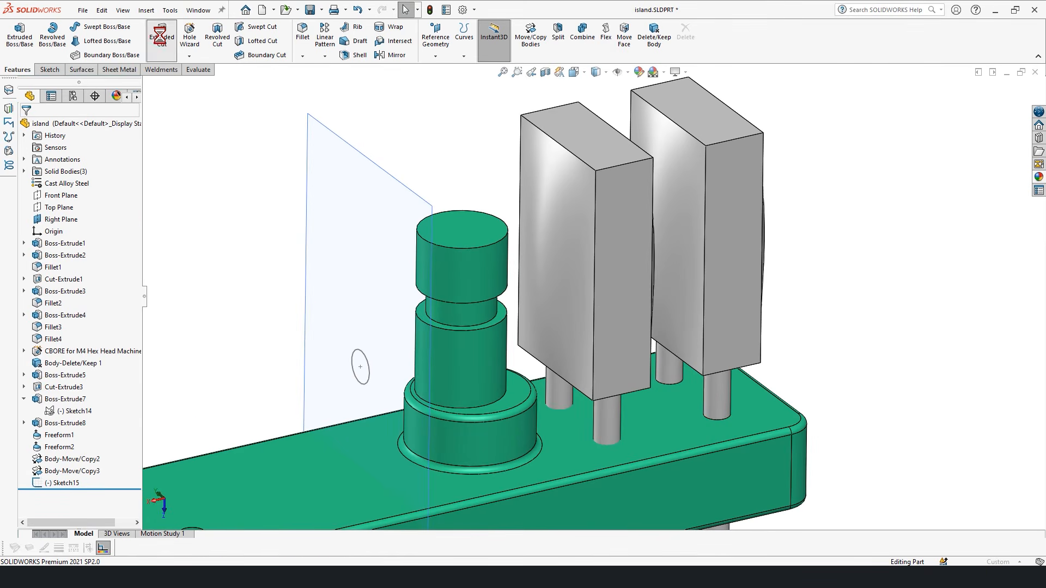
pyautogui.click(358, 351)
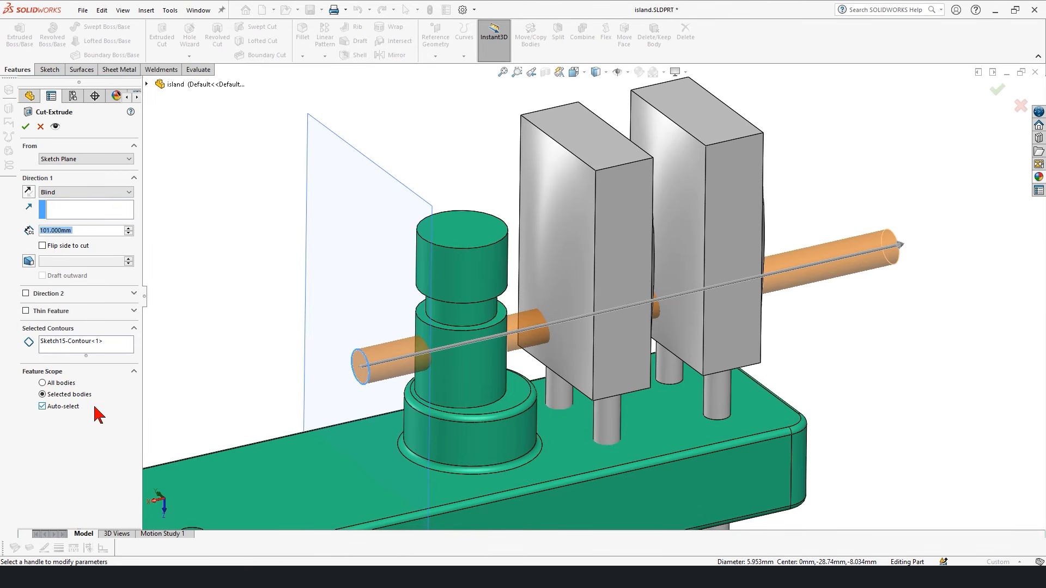
pyautogui.click(43, 407)
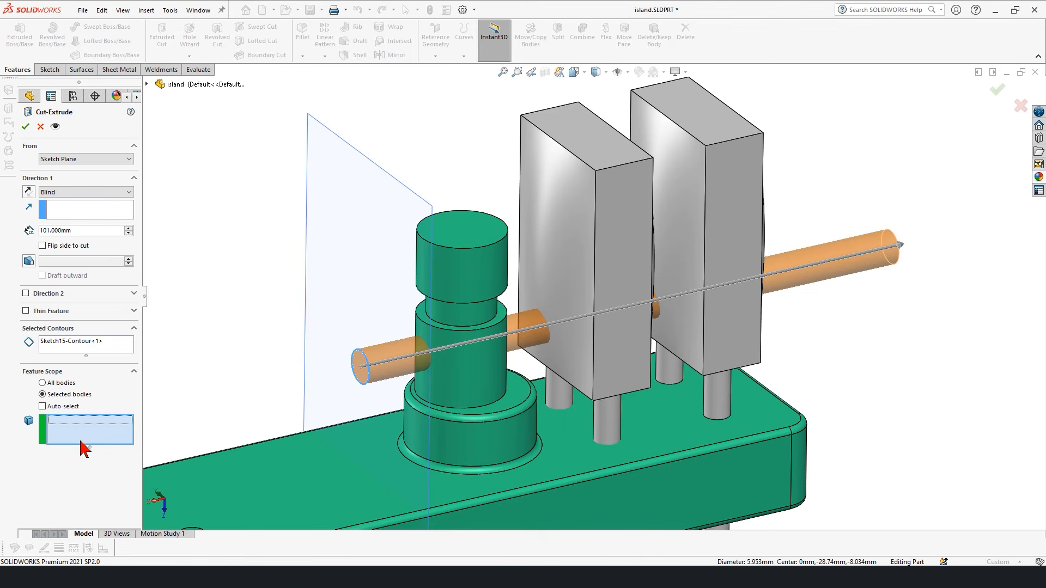
pyautogui.click(479, 385)
pyautogui.click(740, 211)
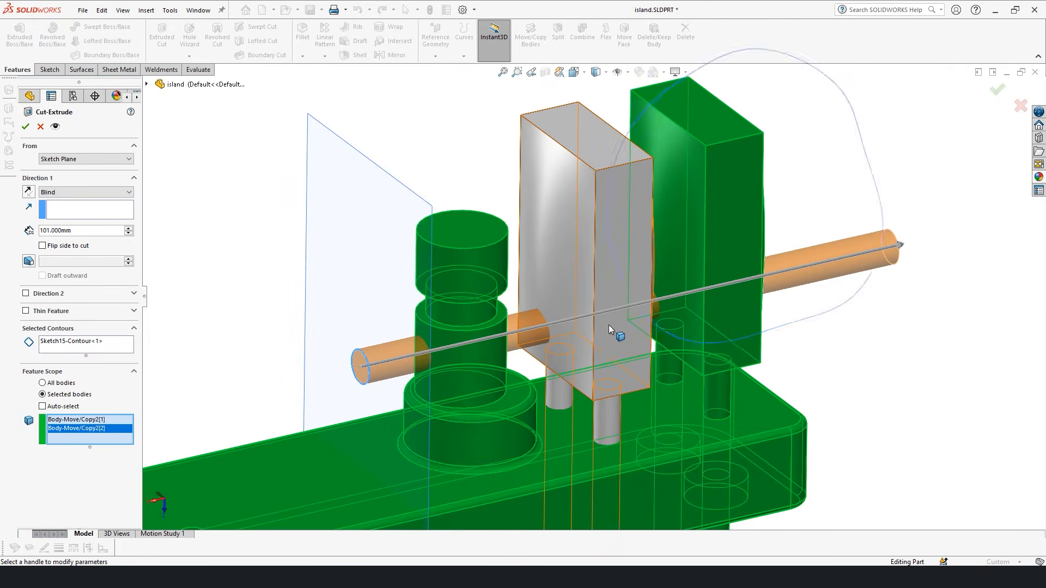
pyautogui.click(26, 127)
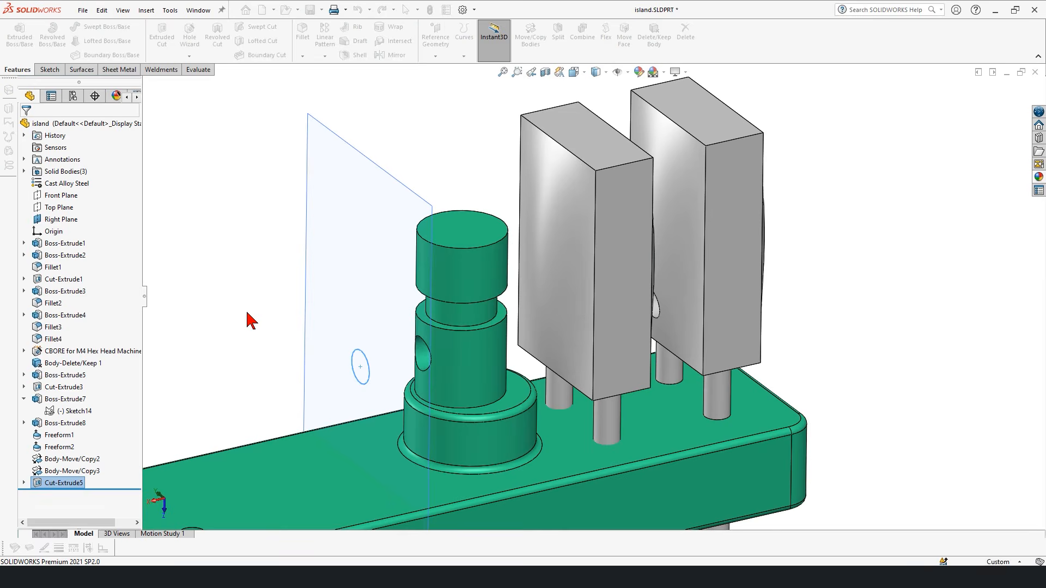
pyautogui.click(423, 364)
pyautogui.moveTo(442, 422); pyautogui.dragTo(523, 463, button='middle')
pyautogui.click(858, 412)
pyautogui.moveTo(855, 406); pyautogui.dragTo(729, 309, button='middle')
pyautogui.moveTo(538, 339); pyautogui.dragTo(915, 415, button='middle')
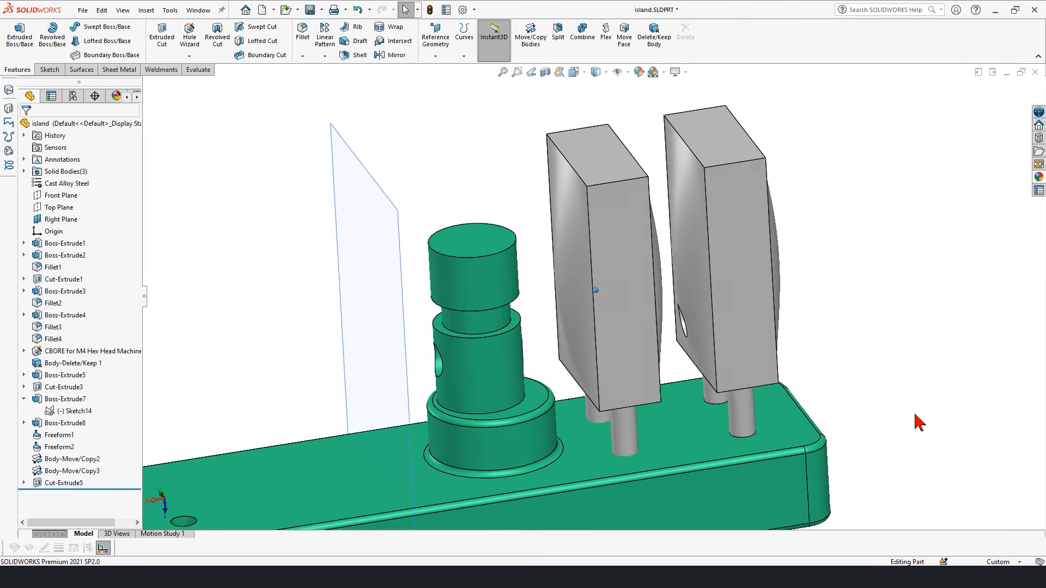